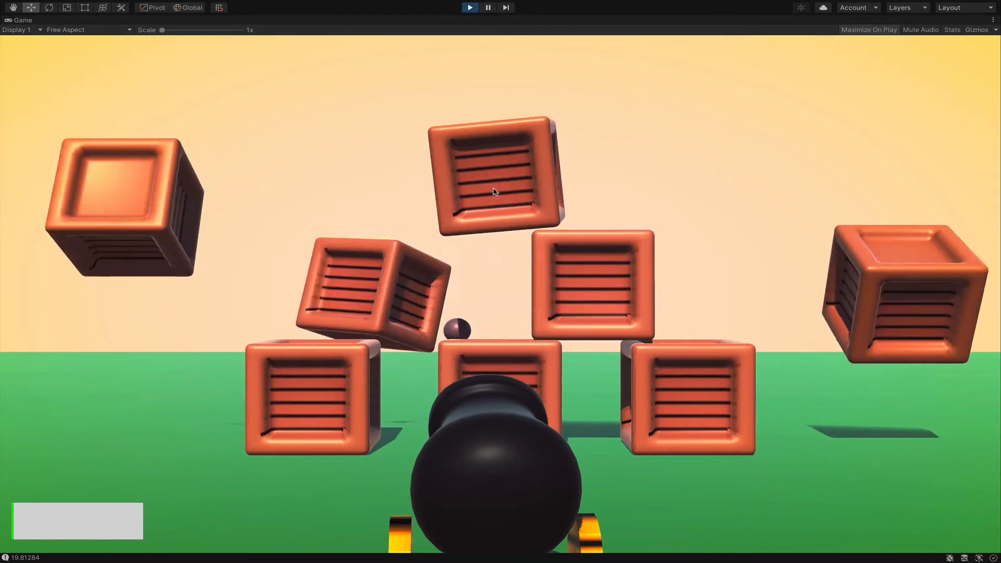
Step: Play-test the cannon game by aiming at the crates on the left side and firing several cannonballs at varying power
{"action": "key", "text": "Left"}
{"action": "key", "text": "Up"}
{"action": "key", "text": "space"}
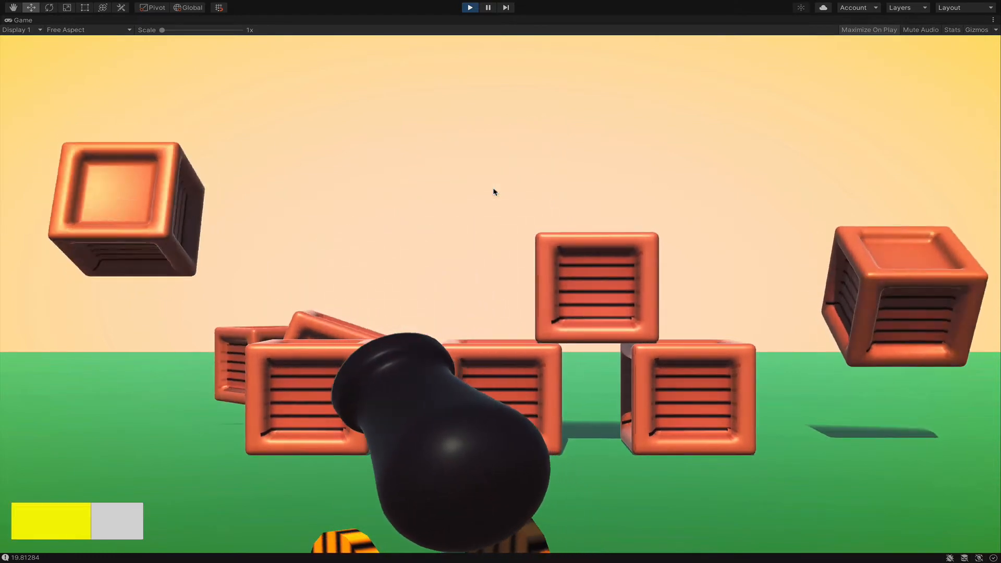
{"action": "key", "text": "space"}
{"action": "key", "text": "Right"}
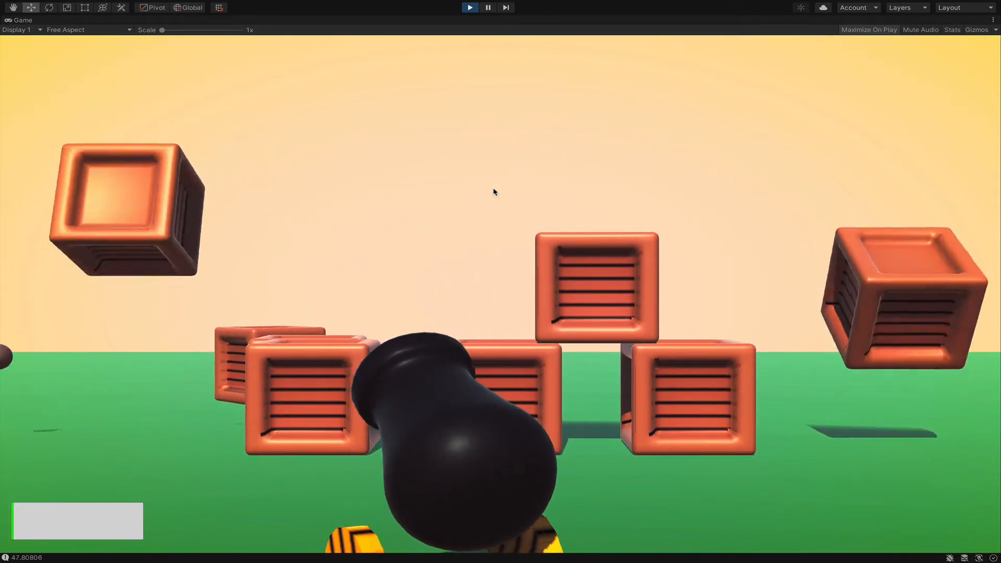
{"action": "key", "text": "Left"}
{"action": "key", "text": "space"}
{"action": "key", "text": "Right"}
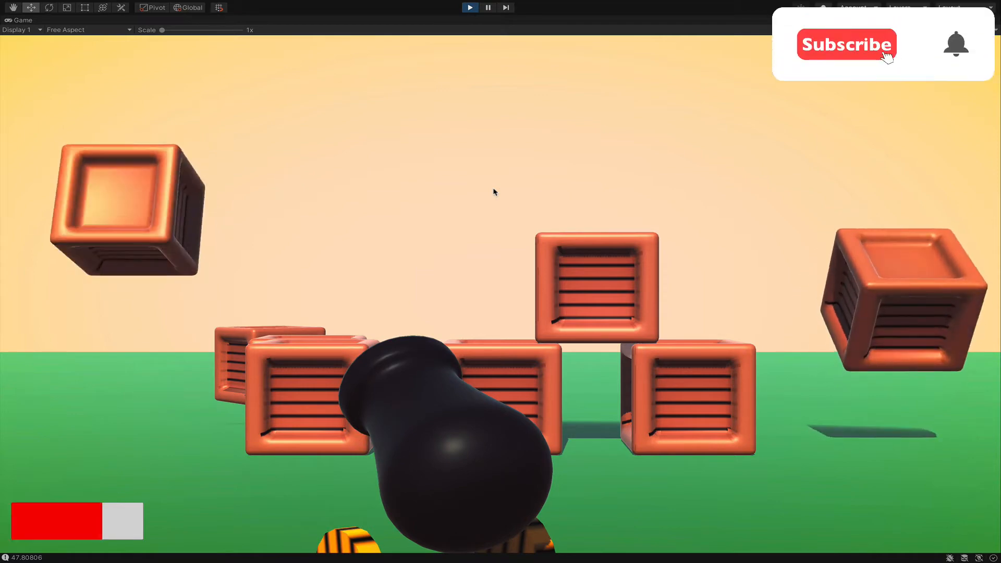
{"action": "key", "text": "space"}
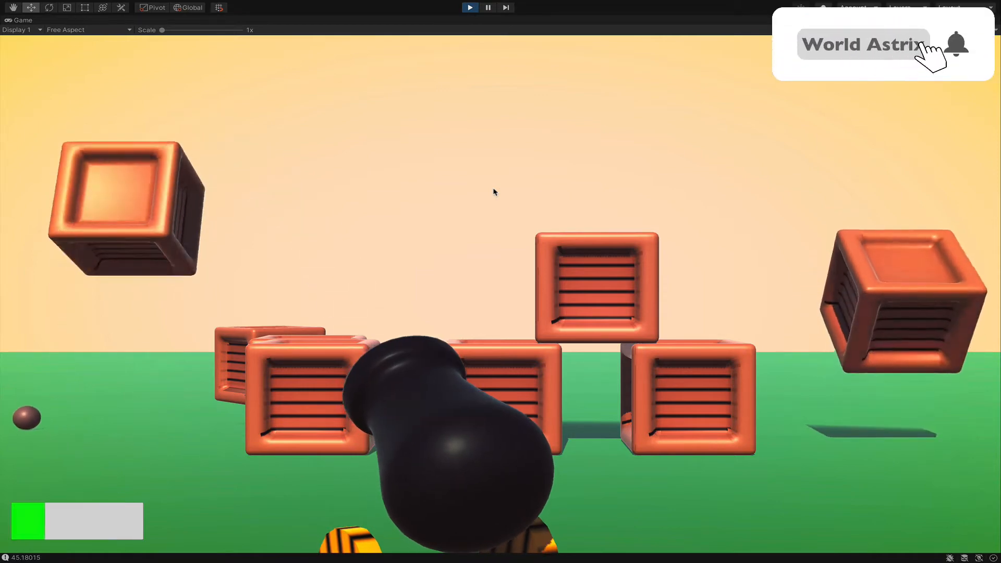
{"action": "key", "text": "space"}
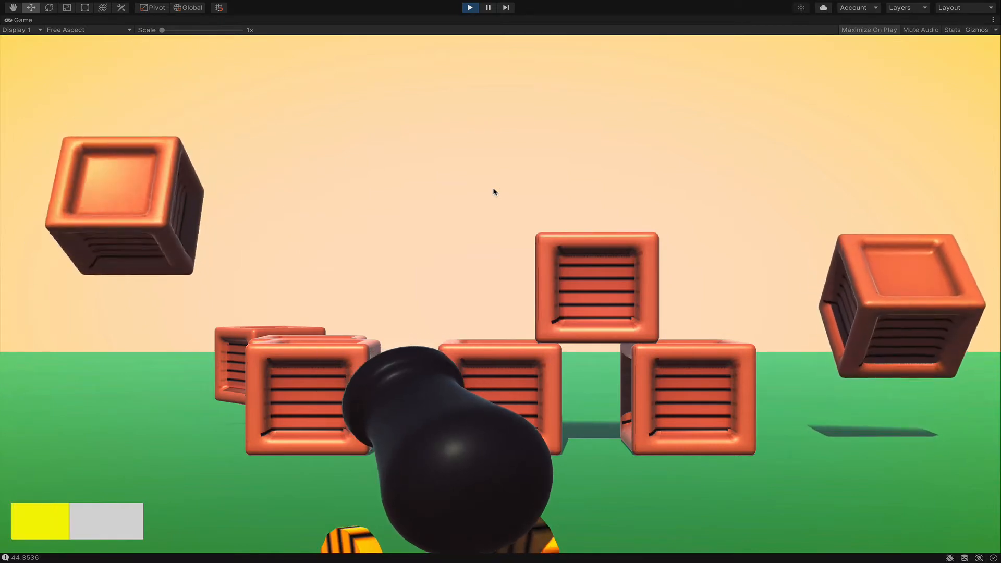
{"action": "key", "text": "space"}
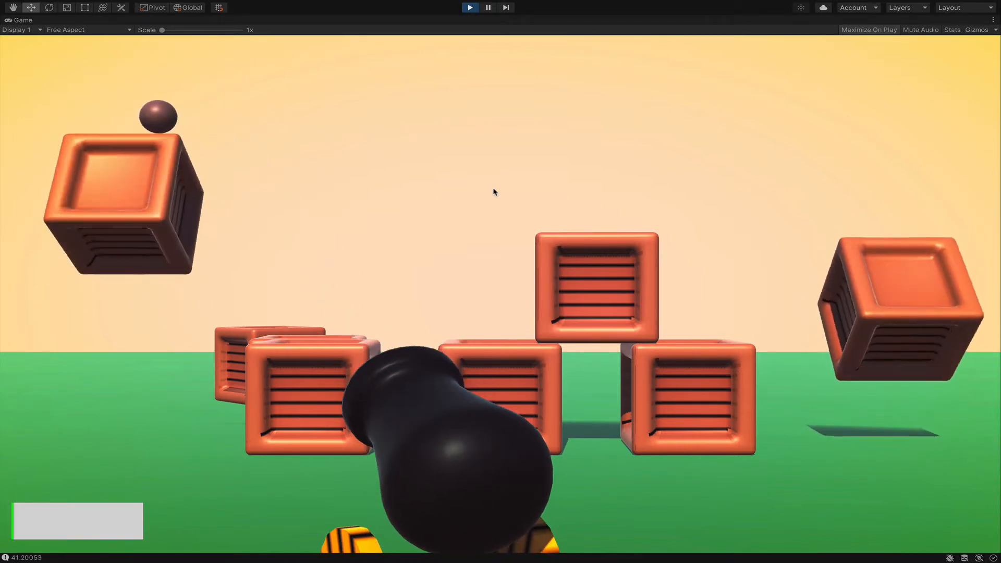
Step: Turn the cannon towards the crate stacked right of centre and fire at it
{"action": "key", "text": "Right"}
{"action": "key", "text": "space"}
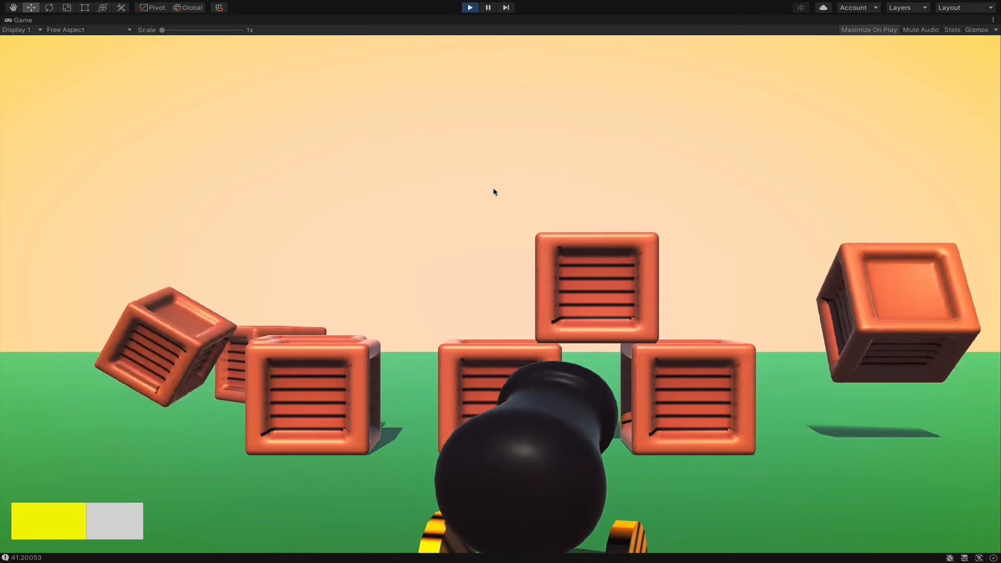
{"action": "key", "text": "space"}
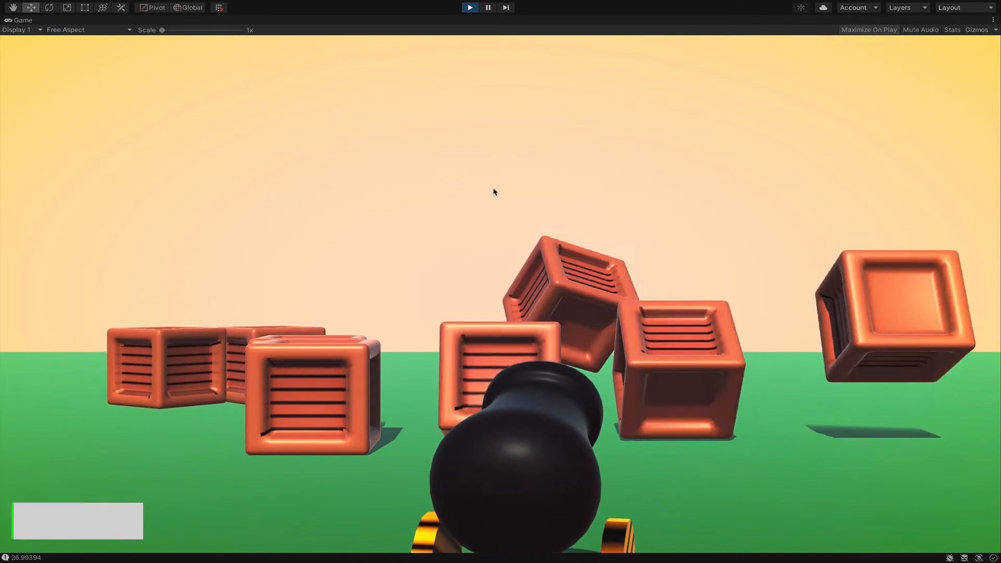
Step: Aim the cannon at the floating crate on the far right, adjusting its direction and elevation between repeated shots
{"action": "key", "text": "Right"}
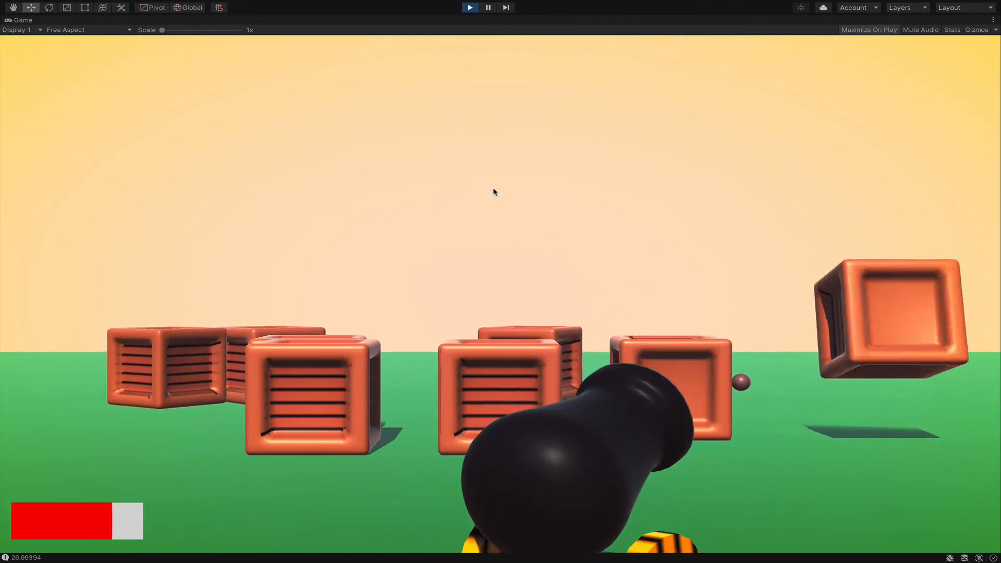
{"action": "key", "text": "space"}
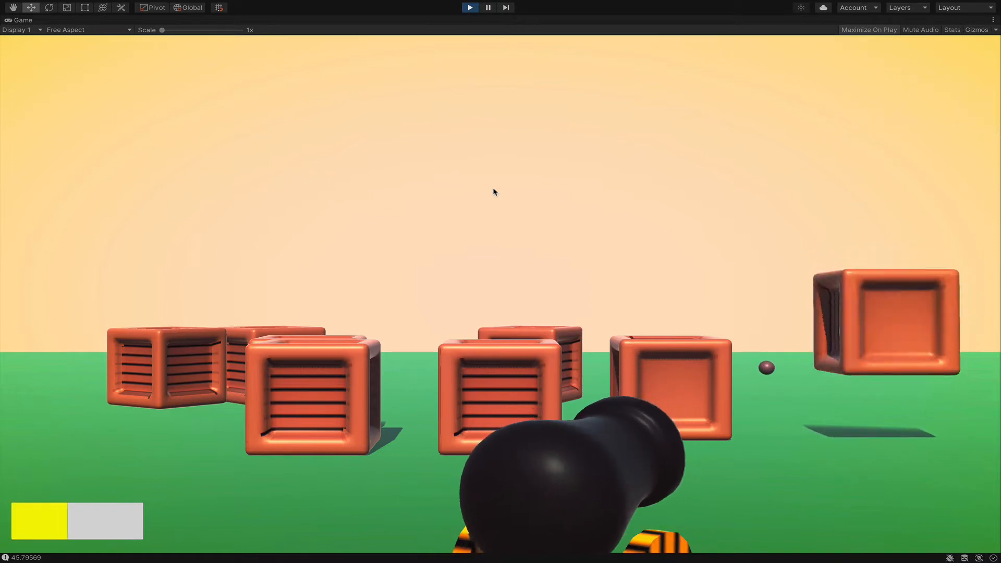
{"action": "key", "text": "space"}
{"action": "key", "text": "Right"}
{"action": "key", "text": "Down"}
{"action": "key", "text": "space"}
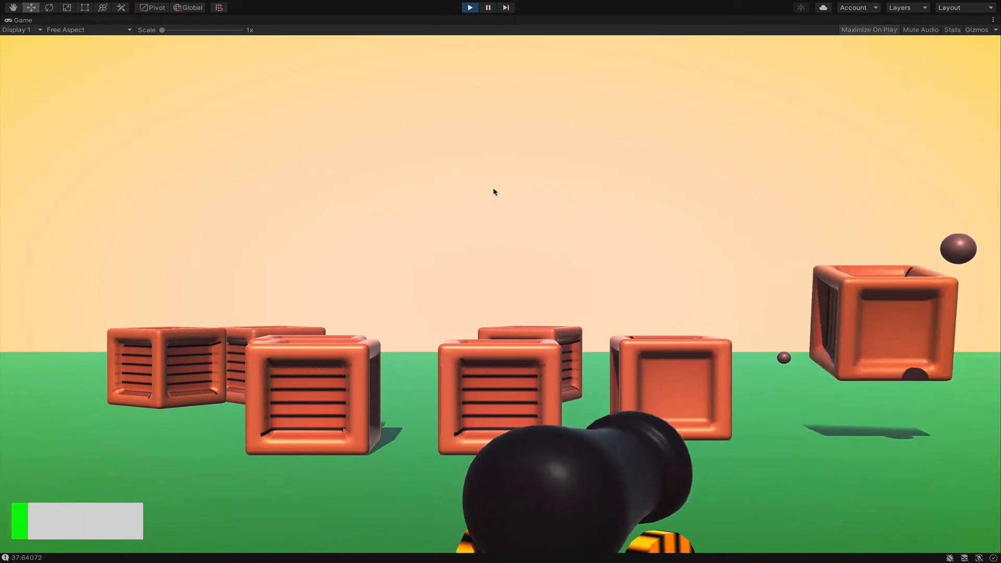
{"action": "key", "text": "Left"}
{"action": "key", "text": "Up"}
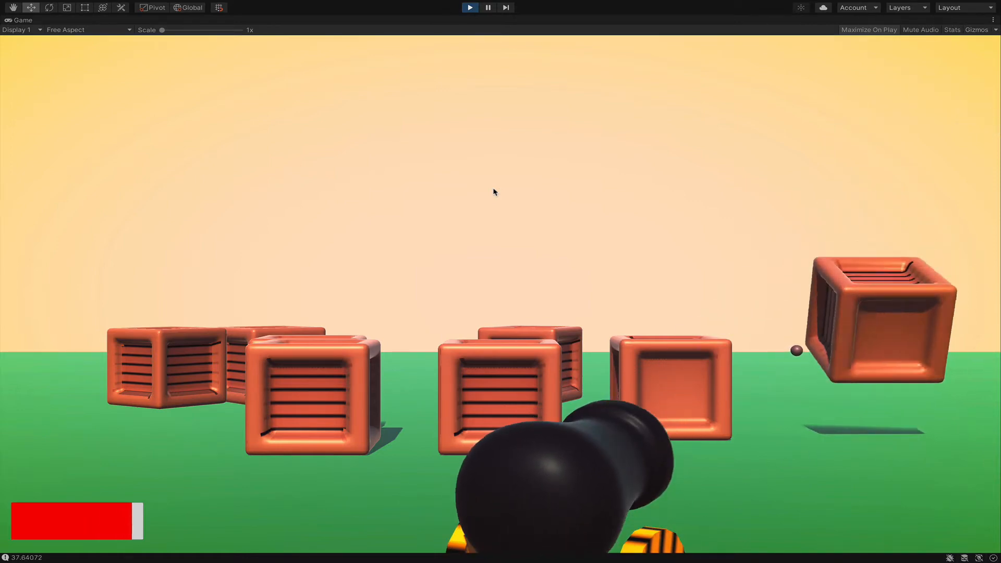
{"action": "key", "text": "space"}
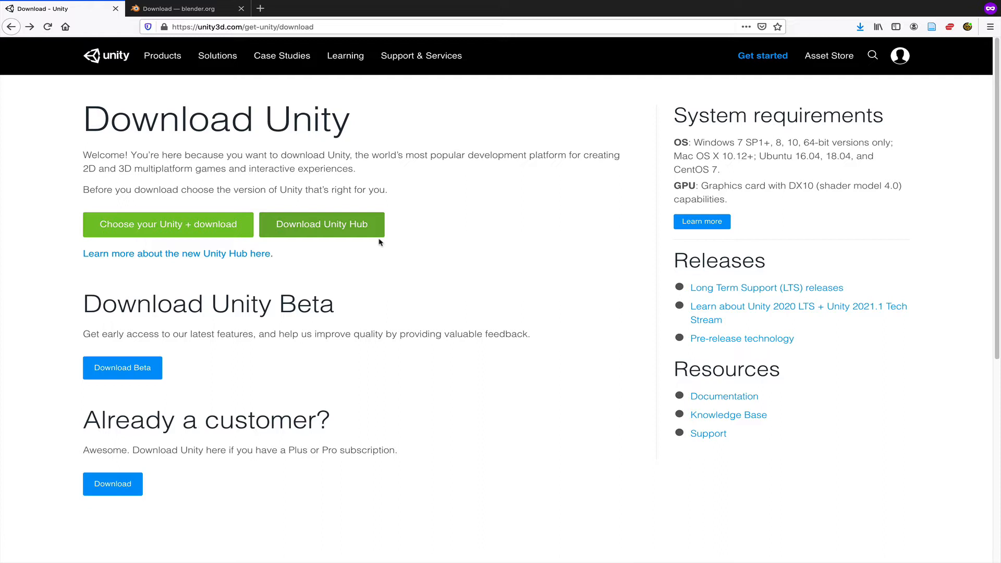
Step: Request the Unity Hub download in the browser and list the Blender 2.92.0 downloads for other platforms on blender.org
{"action": "left_click", "coordinate": [339, 228]}
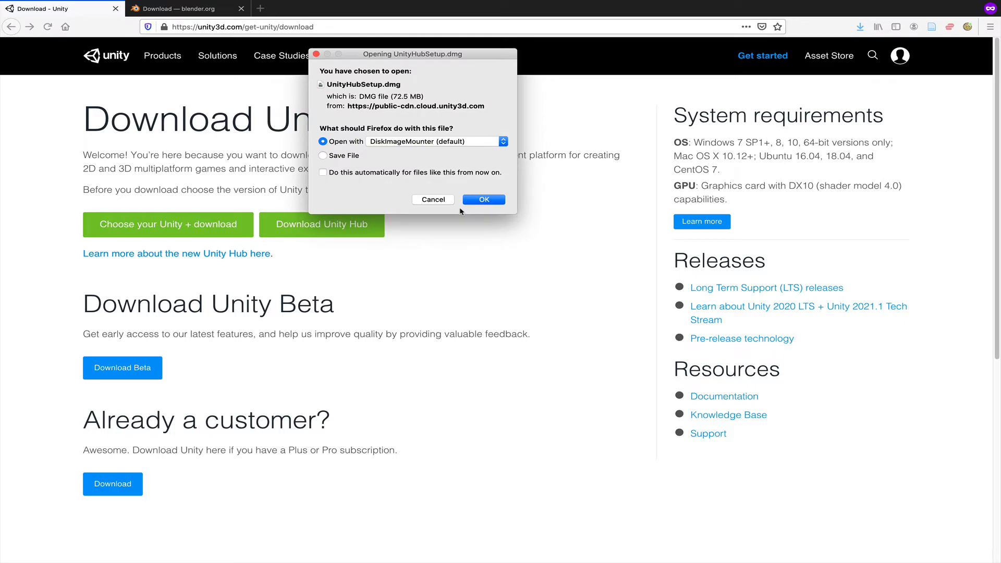
{"action": "left_click", "coordinate": [217, 9]}
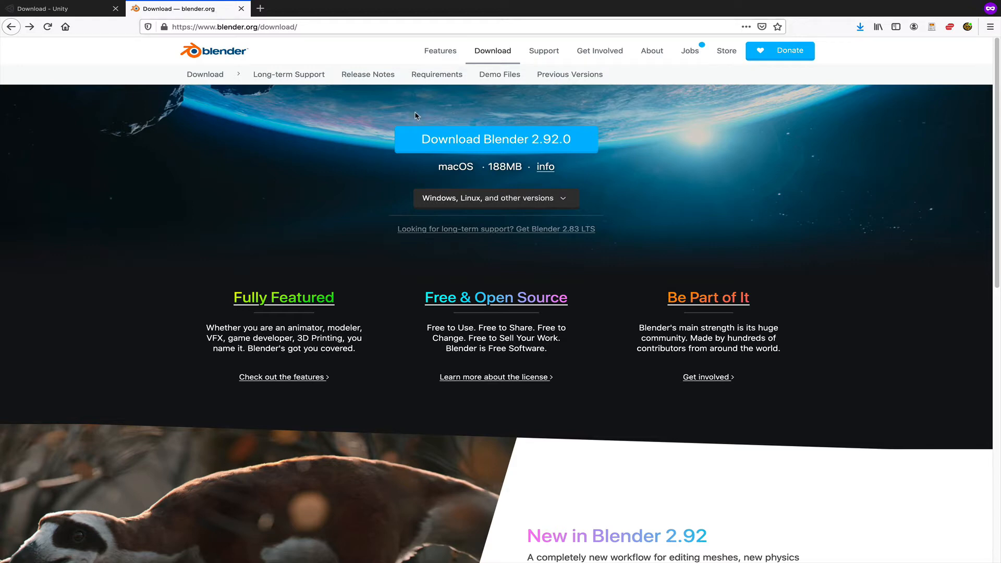
{"action": "left_click", "coordinate": [484, 197]}
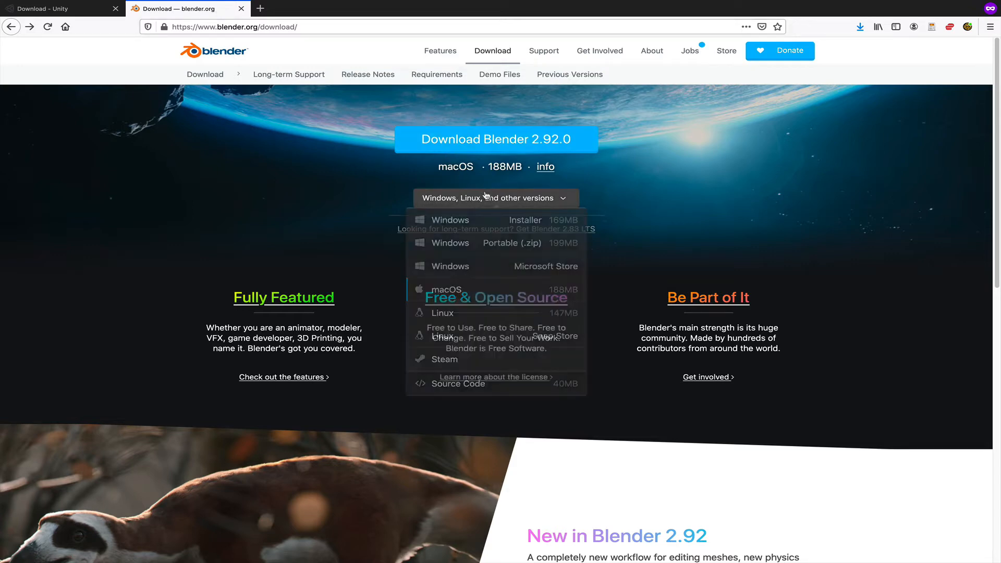
{"action": "left_click", "coordinate": [367, 187]}
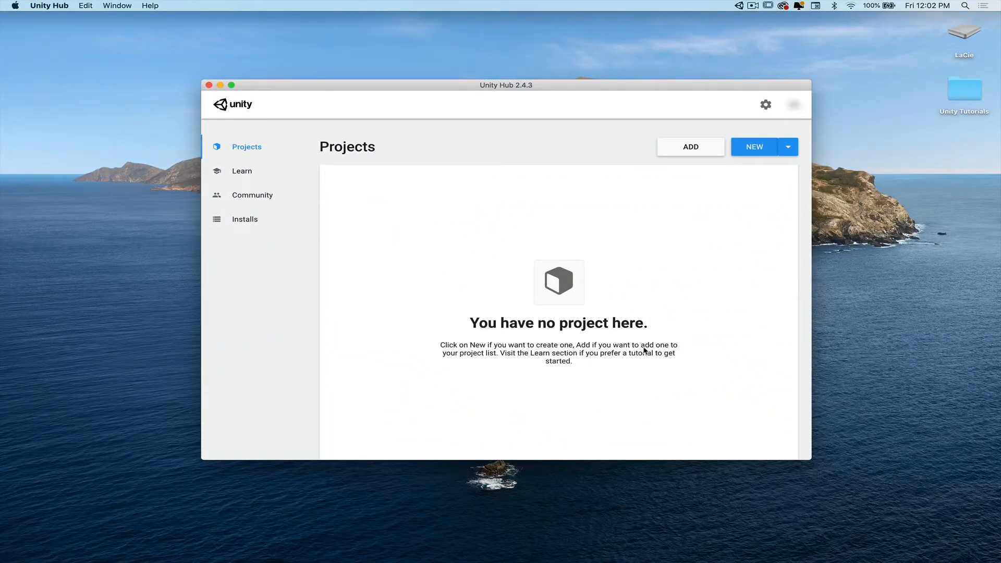
Step: In Unity Hub, start adding an editor install and choose version Unity 2019.4.26f1 (LTS)
{"action": "left_click", "coordinate": [255, 223]}
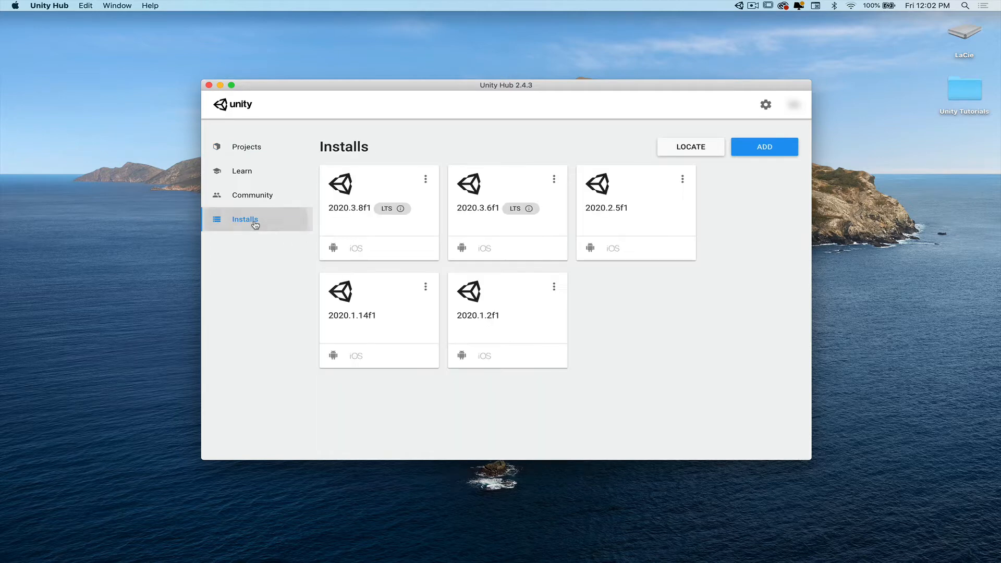
{"action": "left_click", "coordinate": [746, 149]}
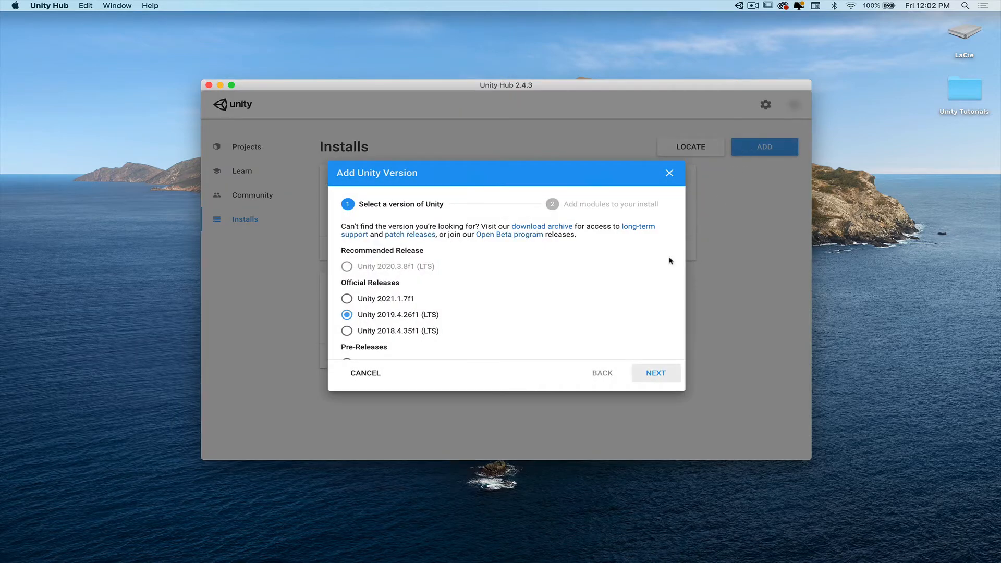
{"action": "scroll", "coordinate": [651, 273], "scroll_direction": "down", "scroll_amount": 1}
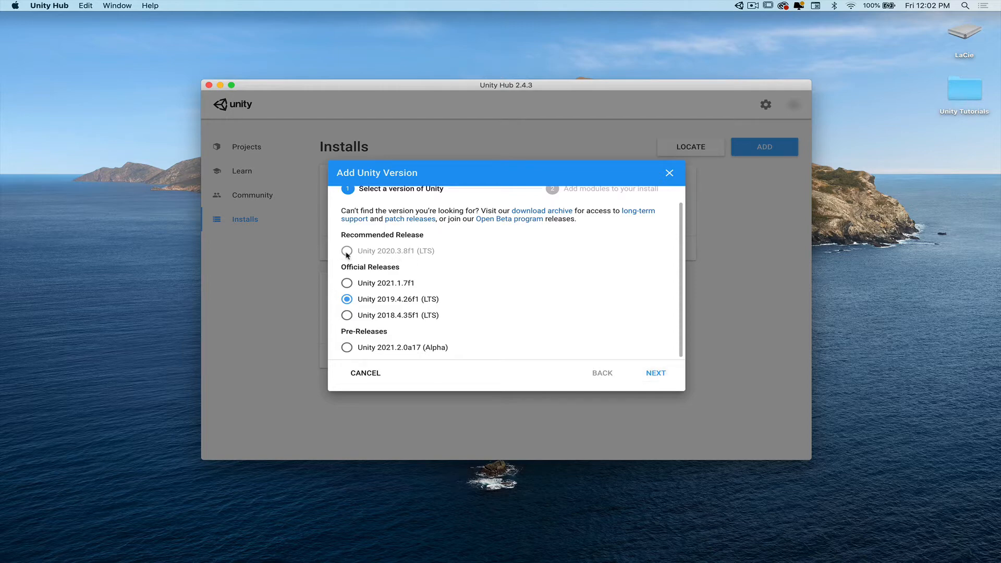
{"action": "left_click", "coordinate": [663, 374]}
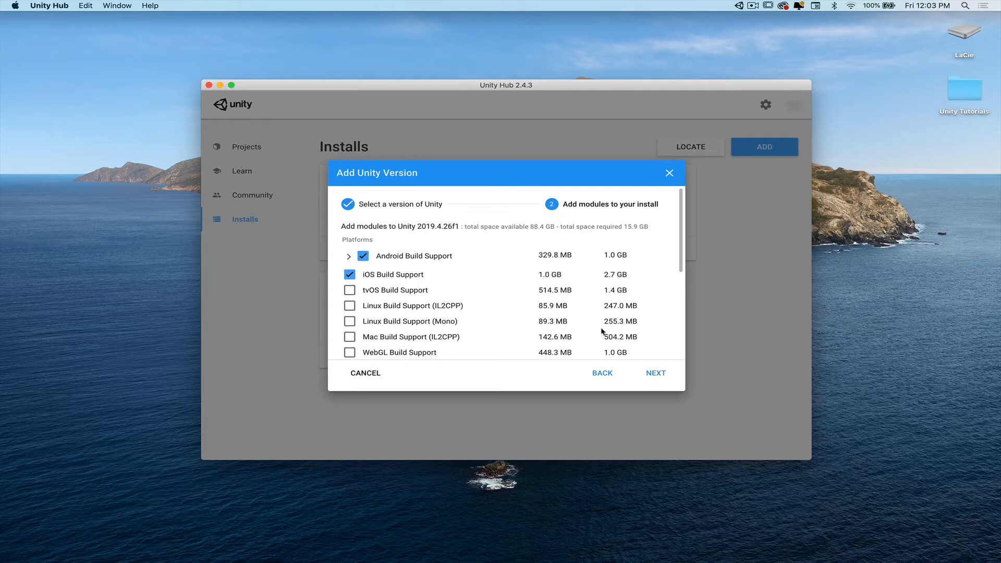
Step: Include the Android and iOS Build Support modules in the install and accept the Android SDK and NDK license terms
{"action": "scroll", "coordinate": [600, 332], "scroll_direction": "down", "scroll_amount": 10}
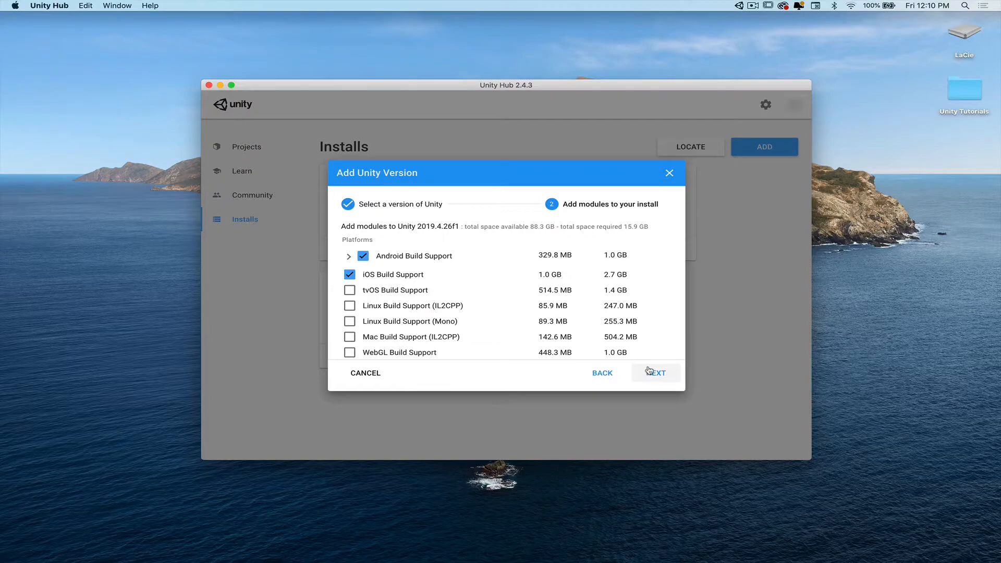
{"action": "left_click", "coordinate": [649, 371]}
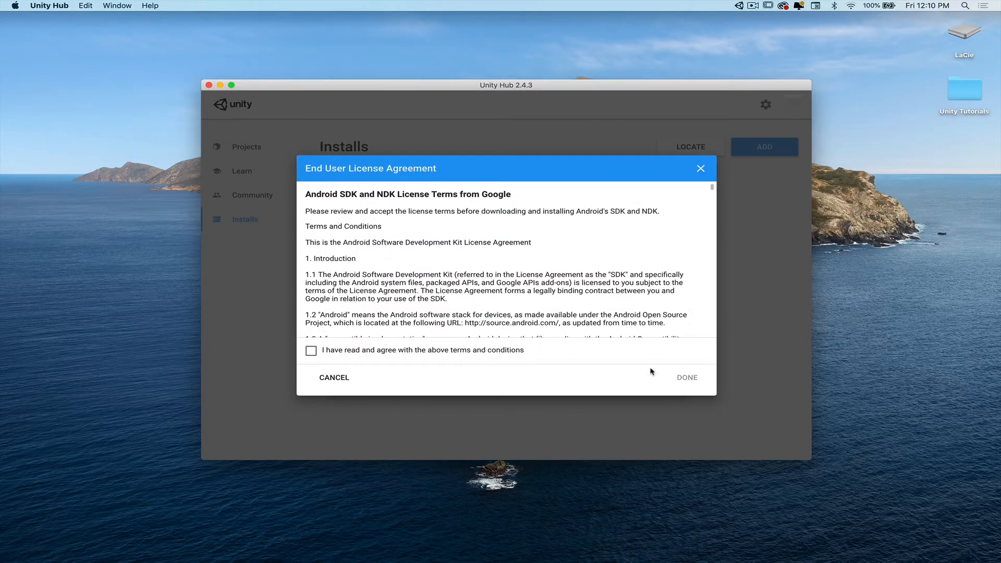
{"action": "scroll", "coordinate": [541, 308], "scroll_direction": "down", "scroll_amount": 20}
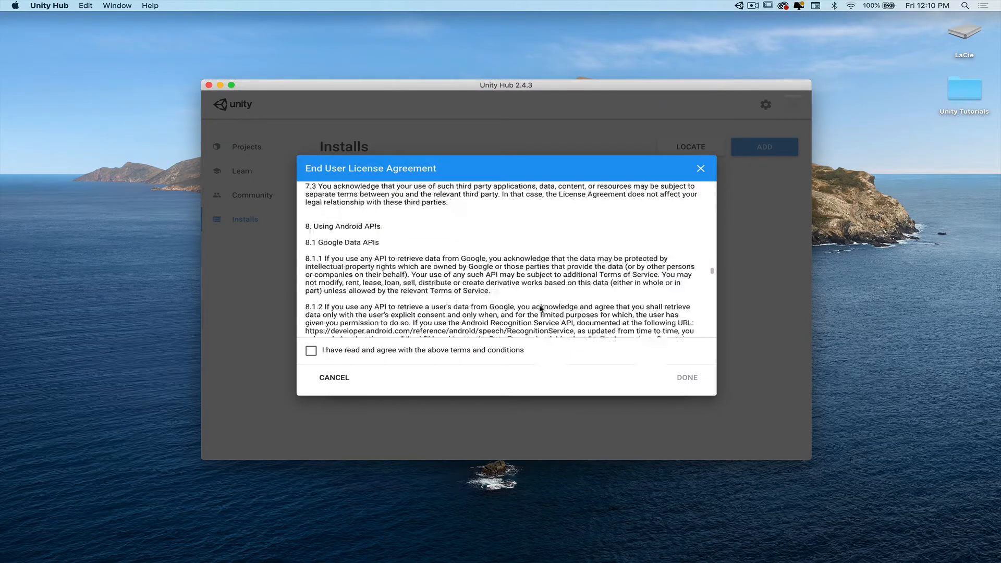
{"action": "left_click", "coordinate": [311, 351]}
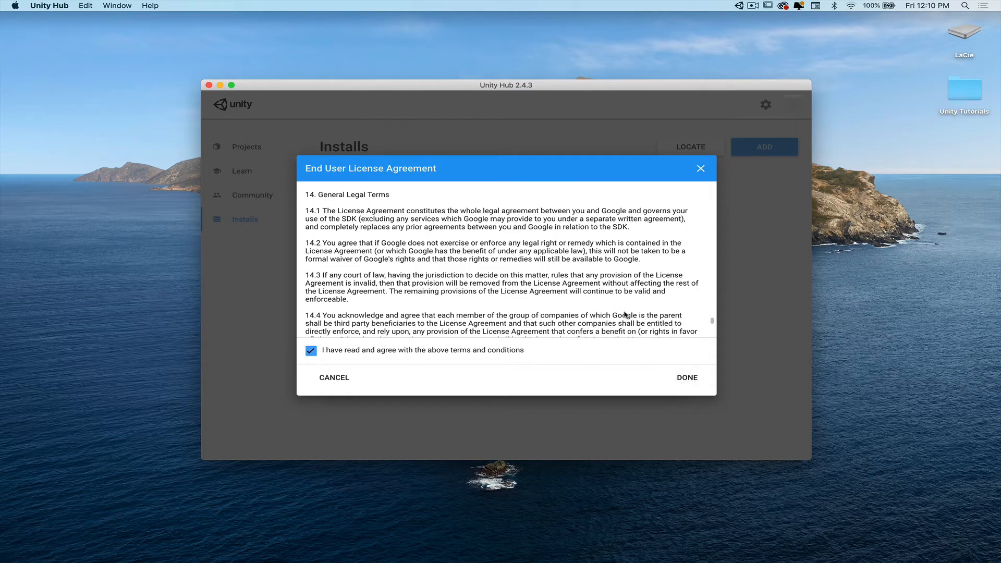
{"action": "left_click", "coordinate": [687, 377]}
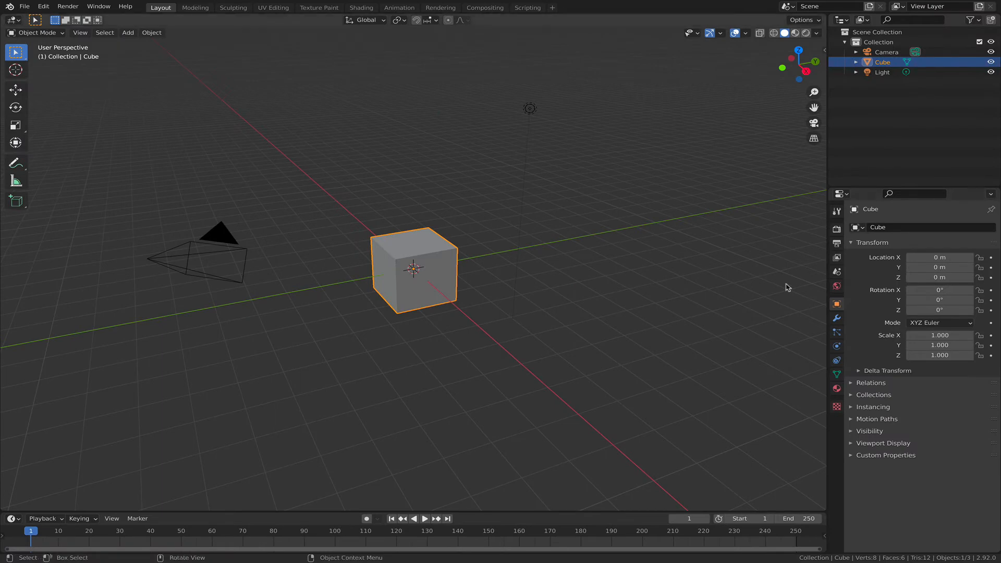
Step: In Blender, deselect the default cube and enable the Screencast Keys display
{"action": "left_click", "coordinate": [601, 284]}
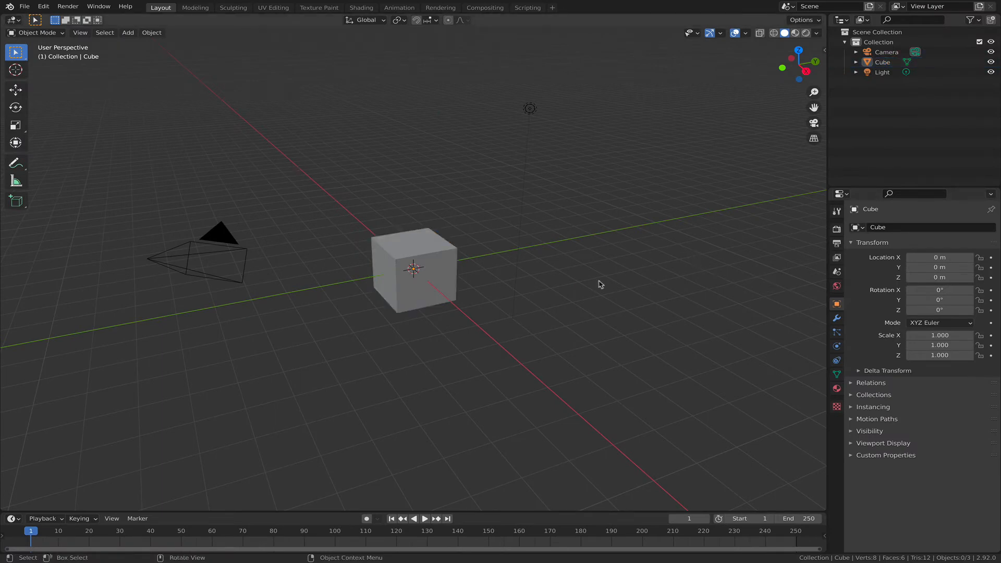
{"action": "key", "text": "n"}
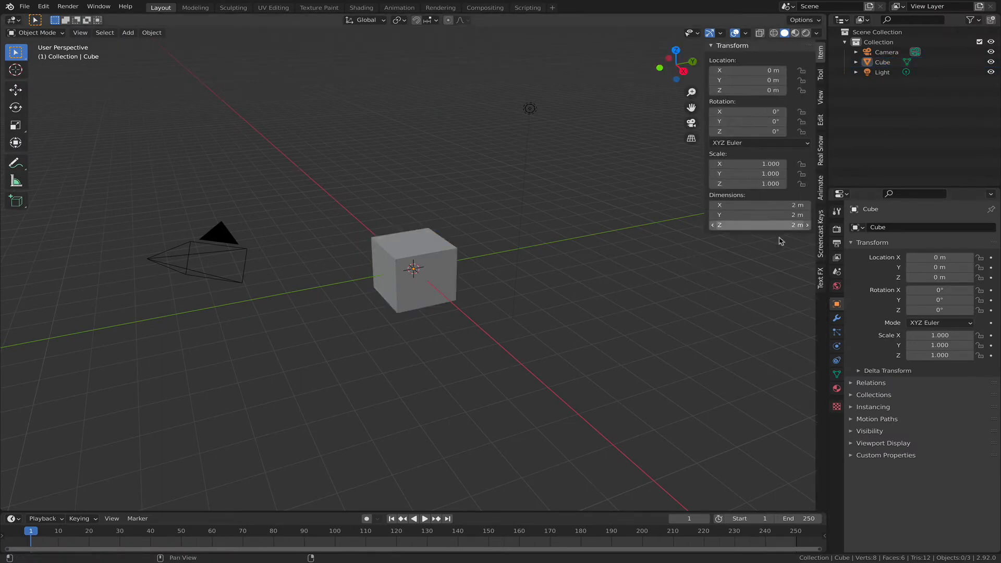
{"action": "left_click", "coordinate": [821, 241]}
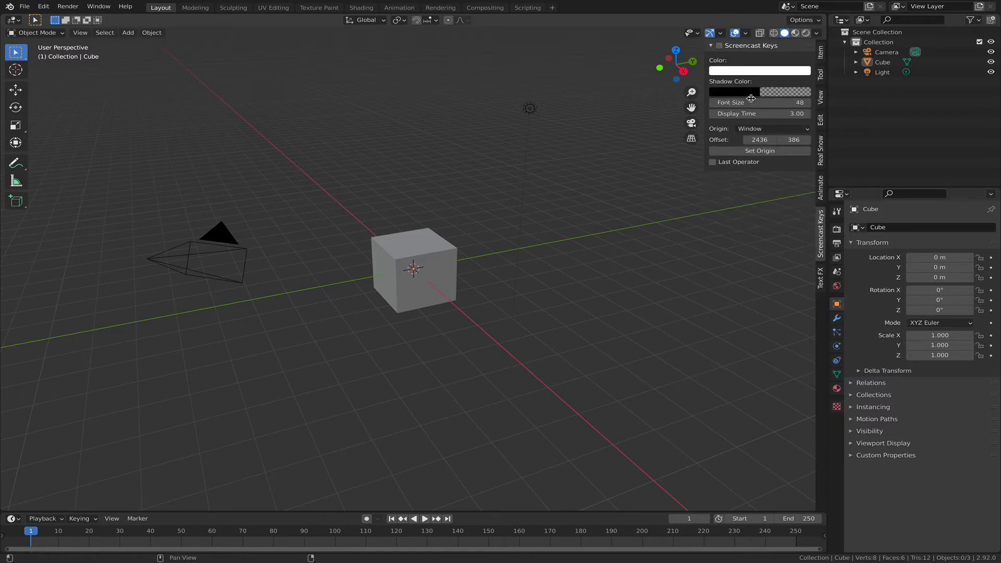
{"action": "left_click", "coordinate": [720, 46]}
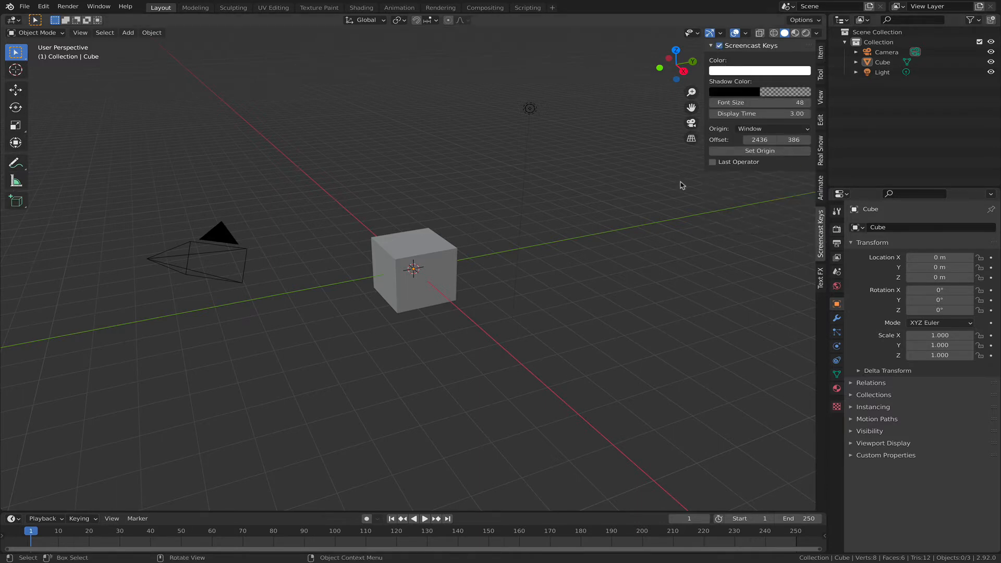
{"action": "key", "text": "n"}
Step: Delete all default objects from the scene: the camera, cube and light
{"action": "key", "text": "a"}
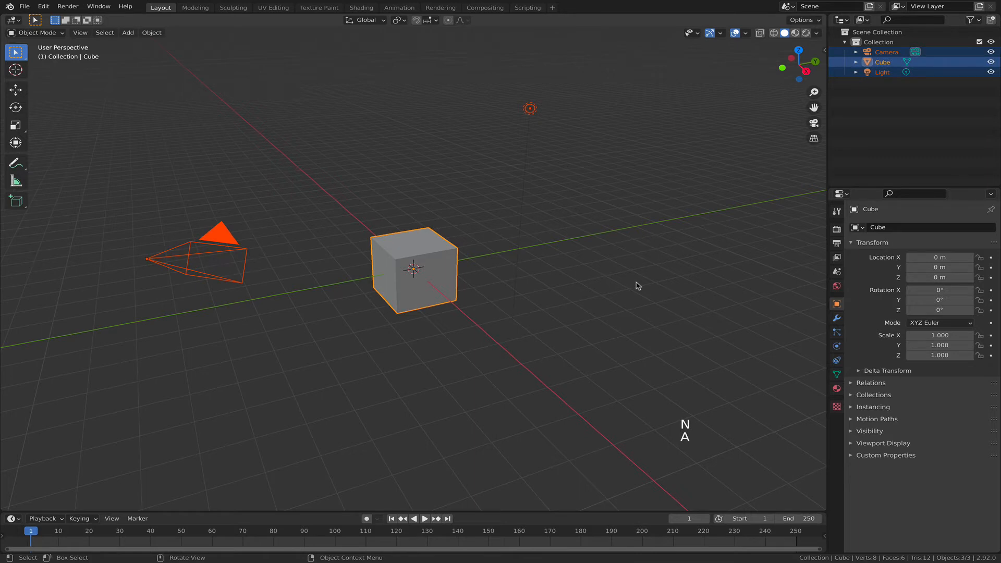
{"action": "key", "text": "x"}
{"action": "left_click", "coordinate": [637, 285]}
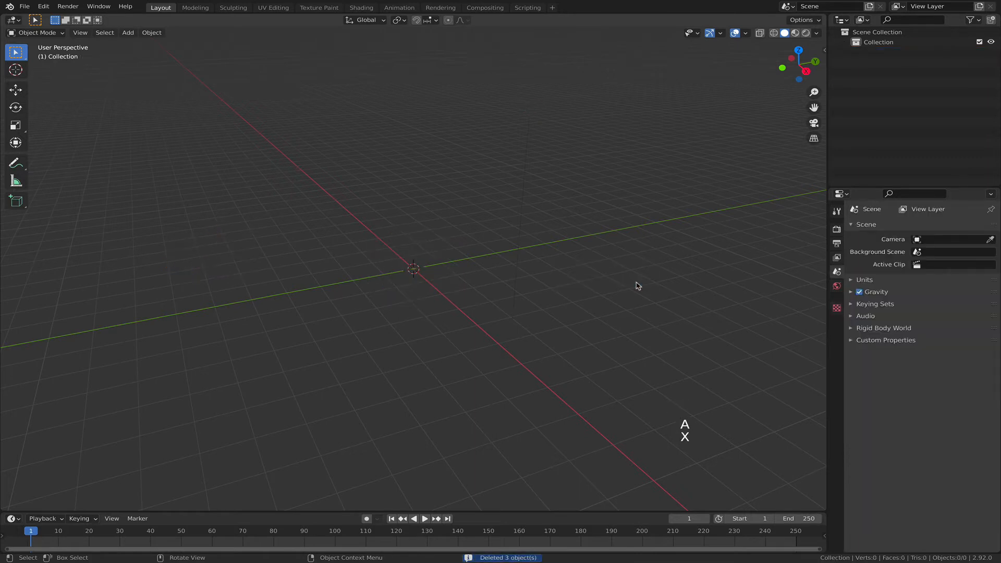
Step: Add a cylinder mesh to the scene and set its vertex count to 16
{"action": "key", "text": "shift+a"}
{"action": "mouse_move", "coordinate": [637, 285]}
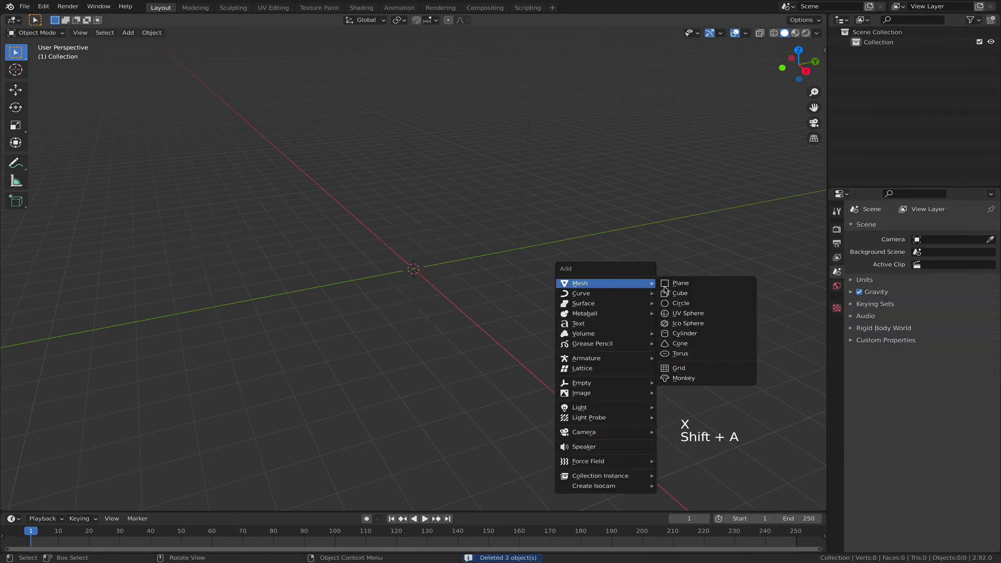
{"action": "left_click", "coordinate": [684, 334]}
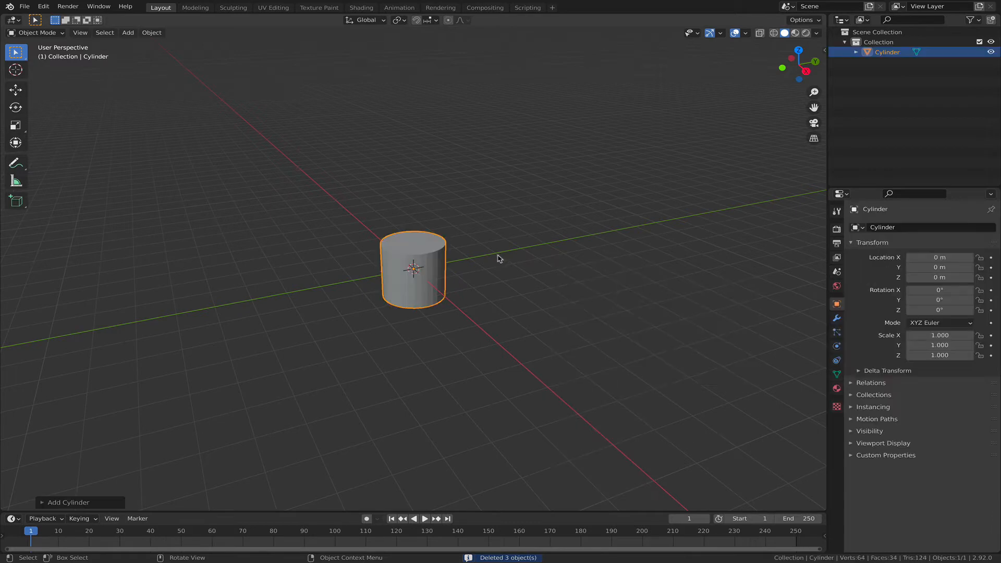
{"action": "middle_click_drag", "start_coordinate": [499, 257], "coordinate": [499, 269]}
{"action": "left_click", "coordinate": [48, 502]}
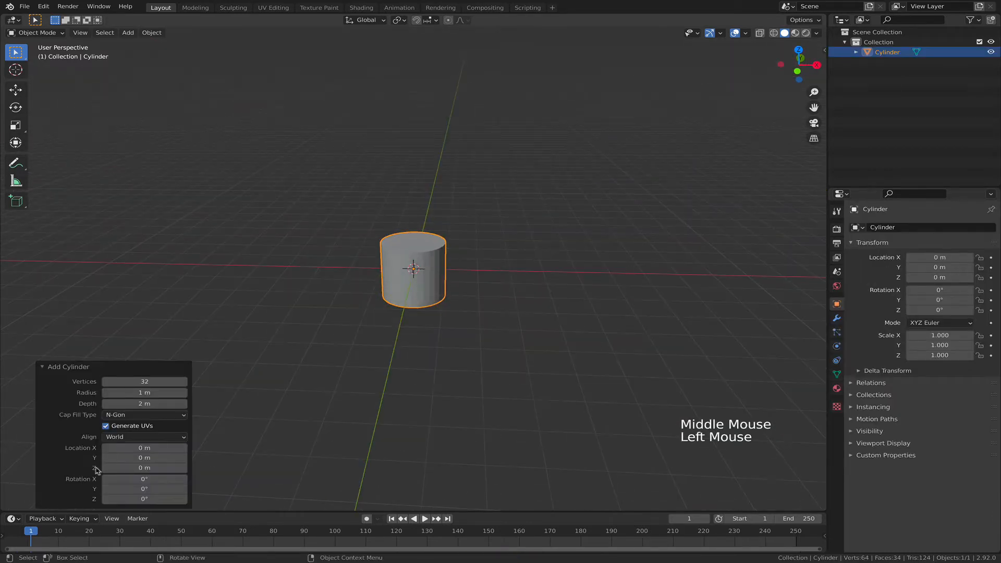
{"action": "double_click", "coordinate": [148, 382]}
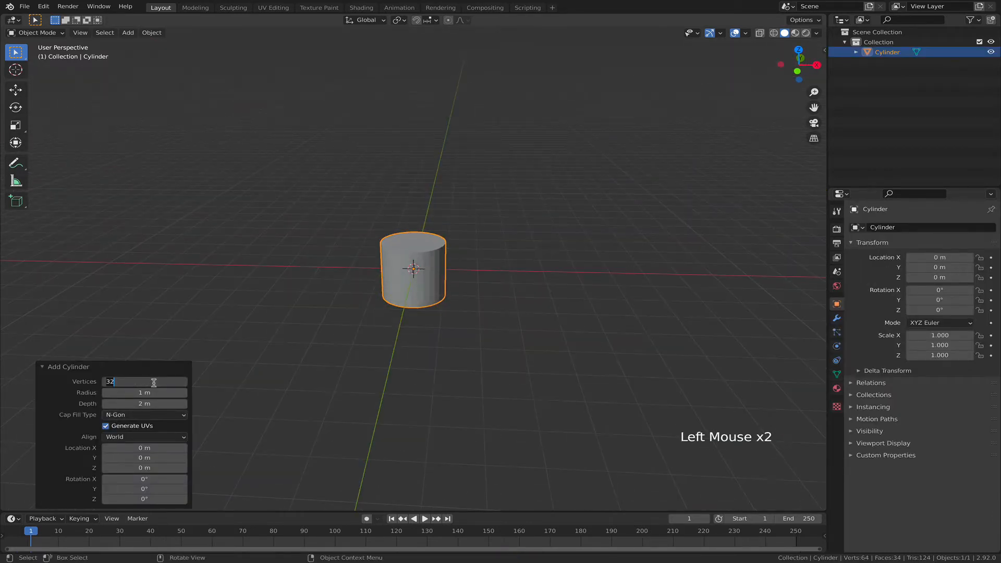
{"action": "key", "text": "Return"}
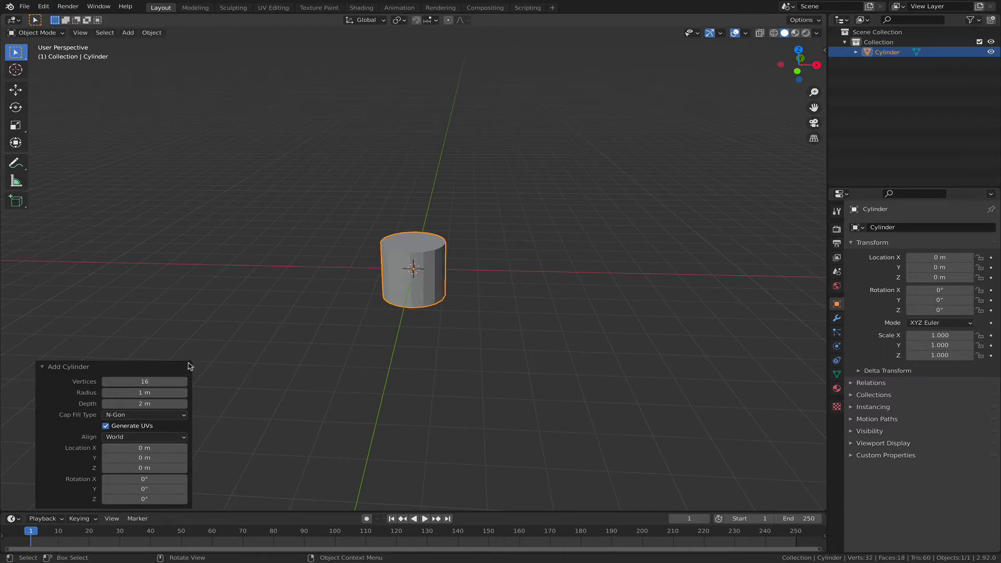
Step: Rotate the cylinder 90° about the global X axis so it lies on its side
{"action": "scroll", "coordinate": [505, 306], "scroll_direction": "up", "scroll_amount": 4}
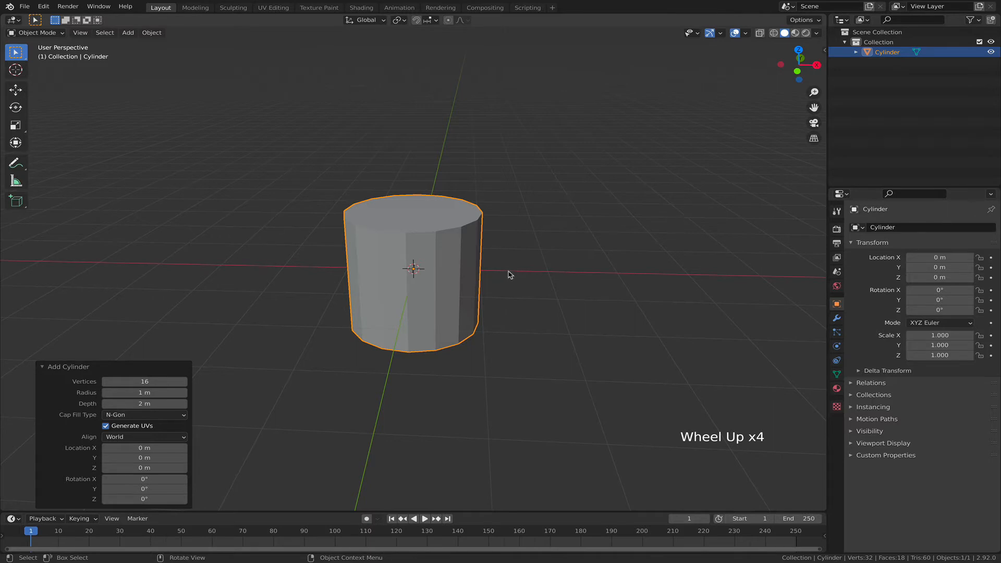
{"action": "middle_click_drag", "start_coordinate": [550, 282], "coordinate": [435, 278]}
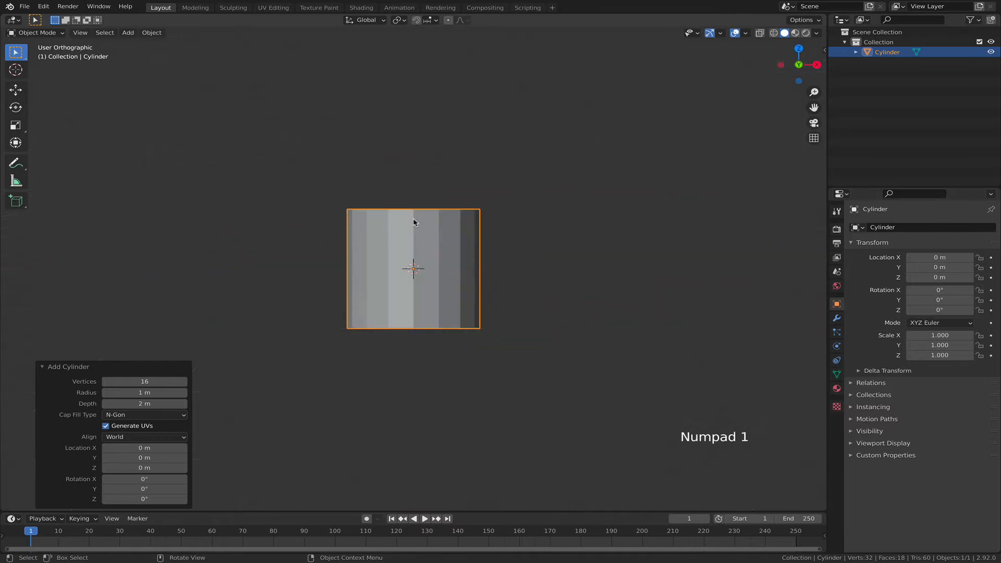
{"action": "key", "text": "KP_1"}
{"action": "middle_click_drag", "start_coordinate": [474, 234], "coordinate": [413, 256]}
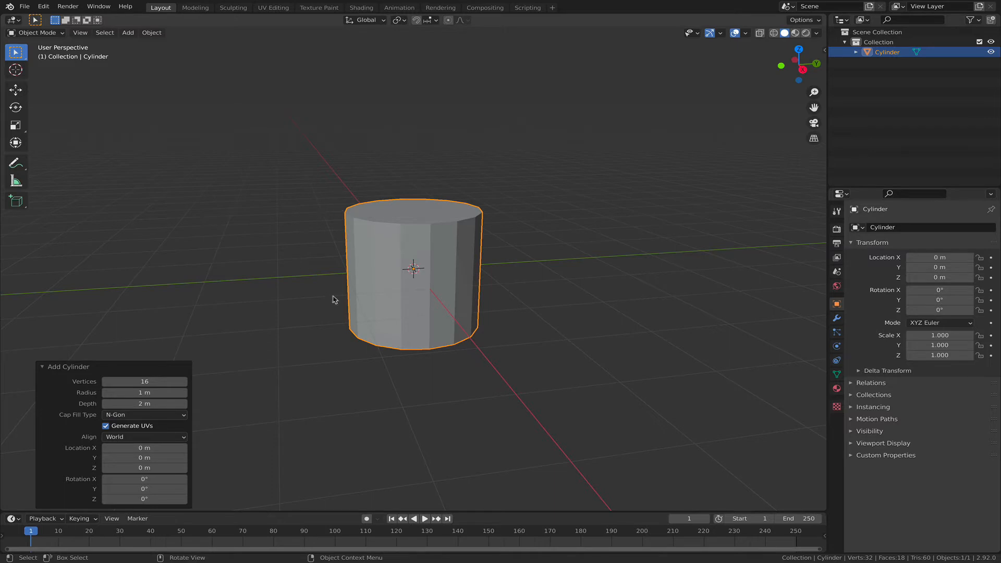
{"action": "key", "text": "r"}
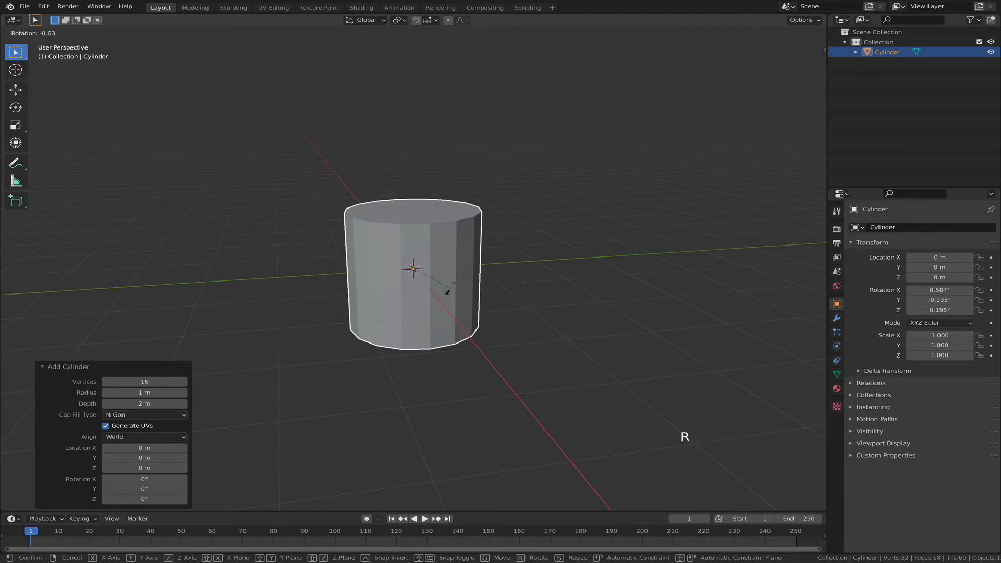
{"action": "type", "text": "90x"}
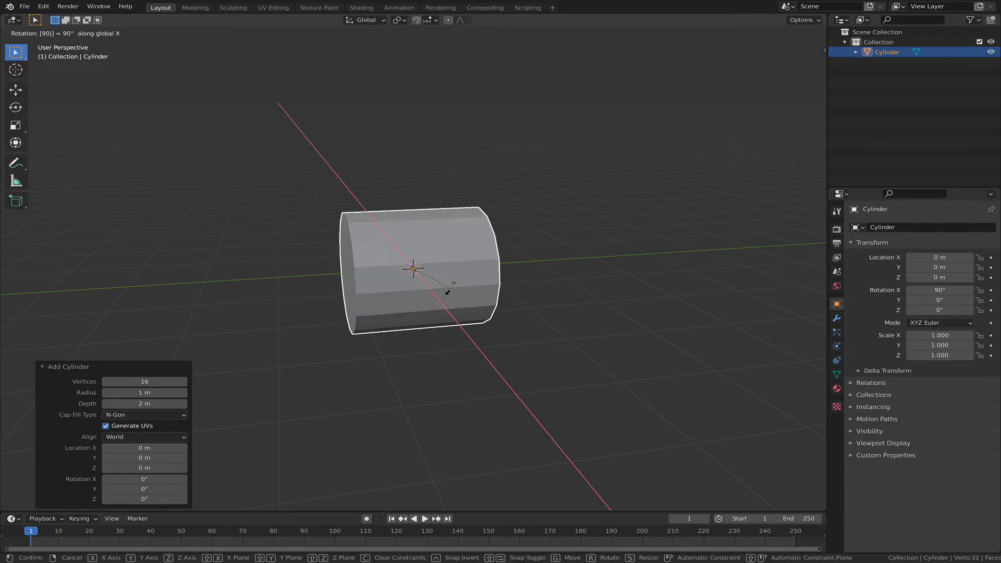
{"action": "key", "text": "Return"}
{"action": "mouse_move", "coordinate": [620, 378]}
{"action": "middle_mouse_down"}
{"action": "mouse_move", "coordinate": [587, 362]}
{"action": "mouse_move", "coordinate": [619, 376]}
{"action": "middle_mouse_up"}
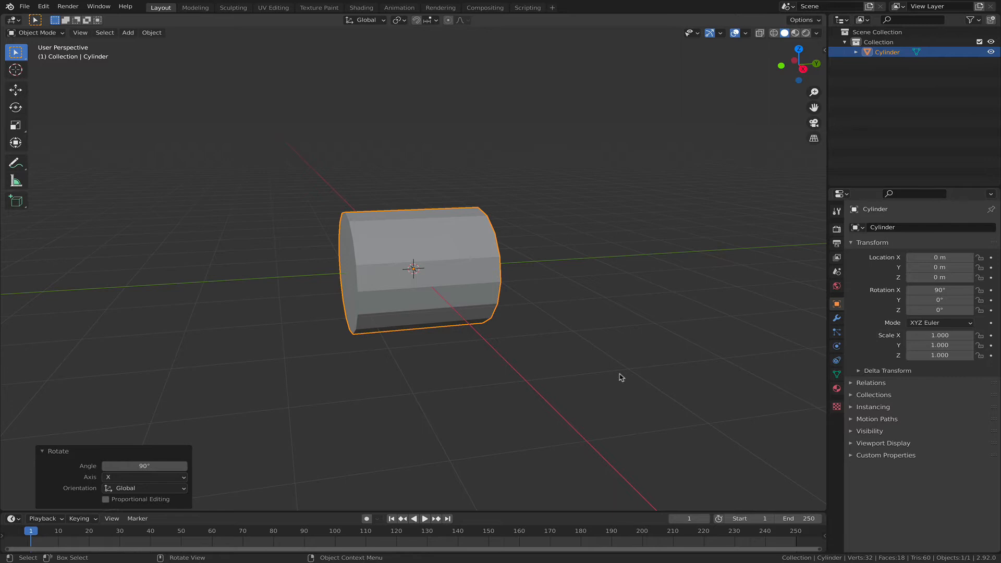
Step: In Edit Mode, delete only the cap face at the cylinder's negative-Y end, leaving that end open
{"action": "key", "text": "Tab"}
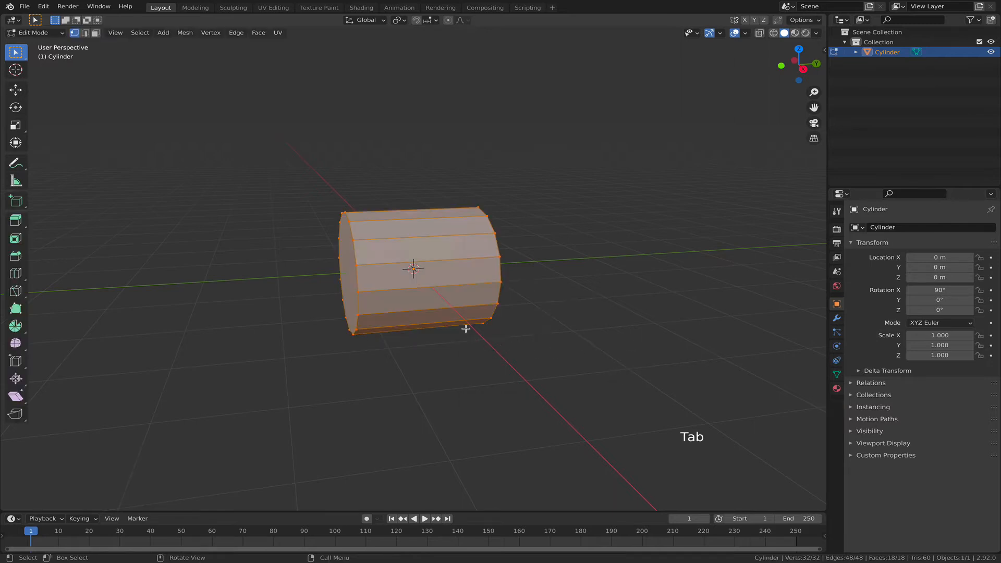
{"action": "middle_click_drag", "start_coordinate": [377, 302], "coordinate": [407, 267]}
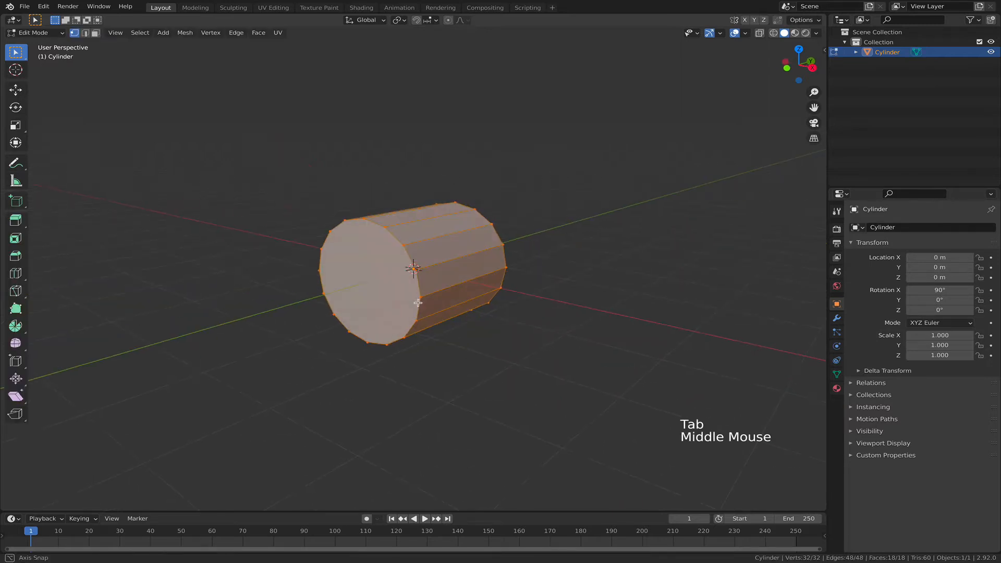
{"action": "left_click", "coordinate": [403, 254], "text": "alt"}
{"action": "key", "text": "super+z"}
{"action": "key", "text": "x"}
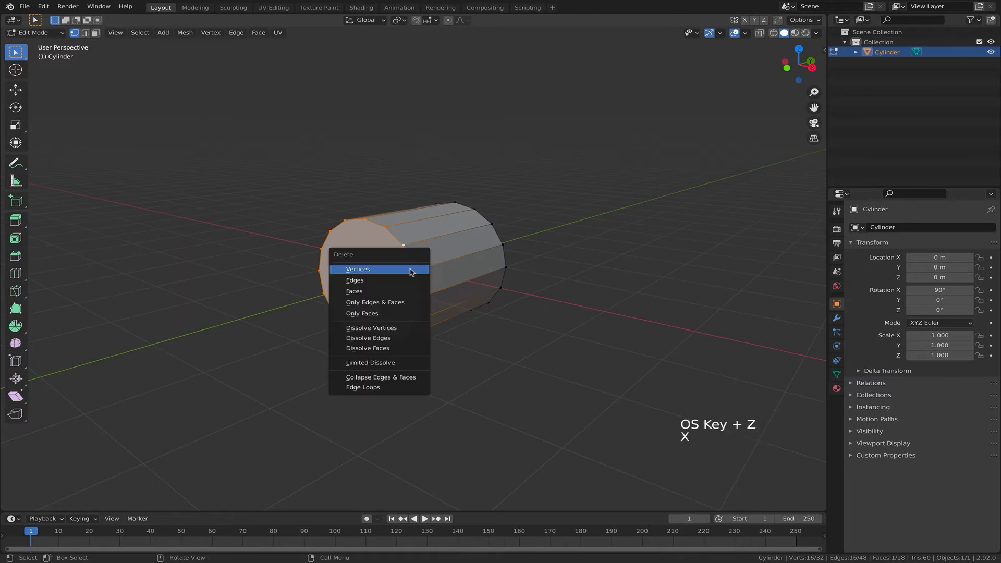
{"action": "middle_click_drag", "start_coordinate": [493, 296], "coordinate": [413, 297]}
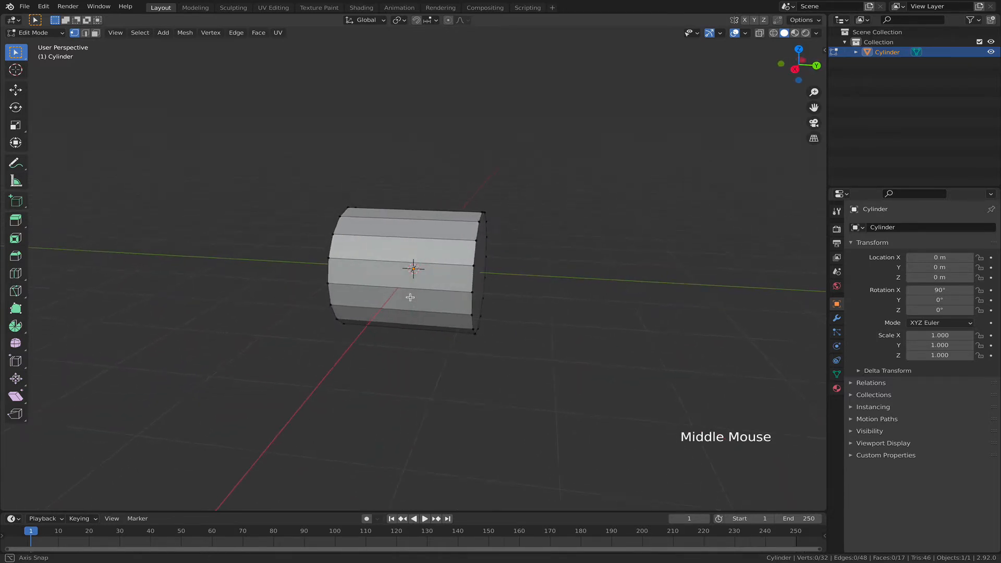
Step: Add a Subdivision Surface modifier to the cylinder and set its viewport level to 3
{"action": "left_click", "coordinate": [836, 320]}
{"action": "left_click", "coordinate": [880, 229]}
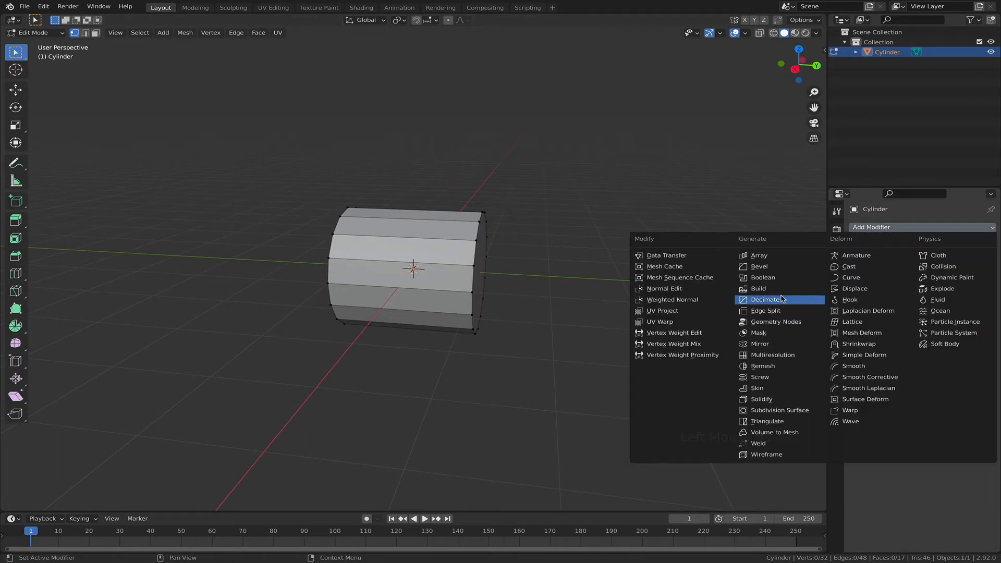
{"action": "left_click", "coordinate": [779, 410]}
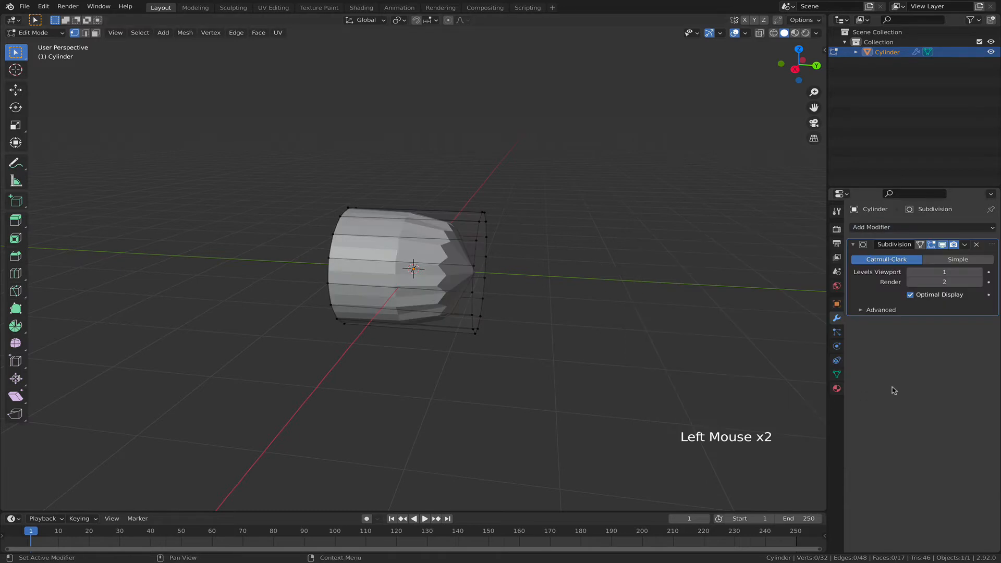
{"action": "left_click", "coordinate": [979, 272]}
{"action": "left_click", "coordinate": [979, 272]}
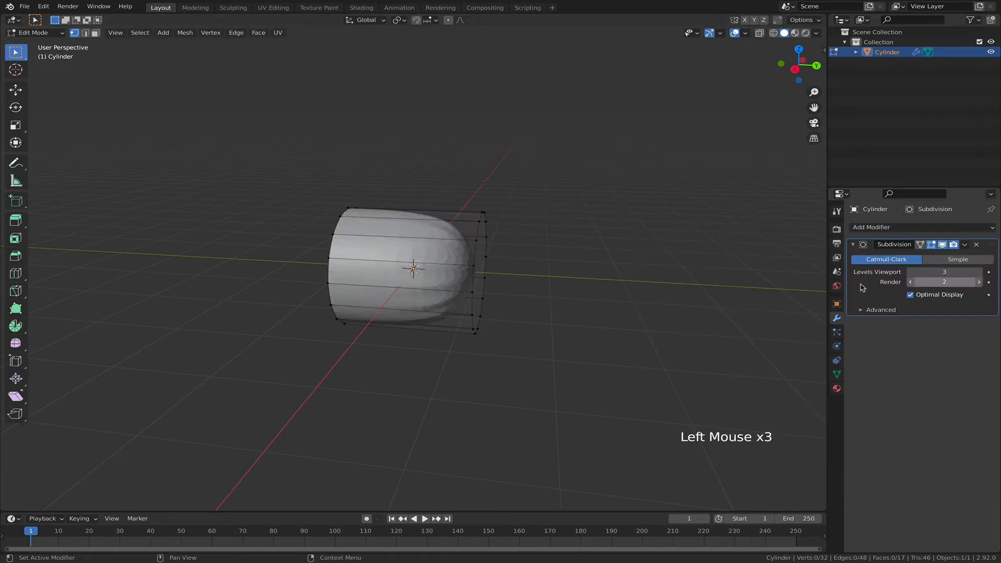
Step: Select the edge loop at the cylinder's closed end and inset its cap face by about 0.61 m
{"action": "middle_click_drag", "start_coordinate": [555, 279], "coordinate": [477, 246]}
{"action": "left_click", "coordinate": [478, 244], "text": "alt"}
{"action": "key", "text": "f"}
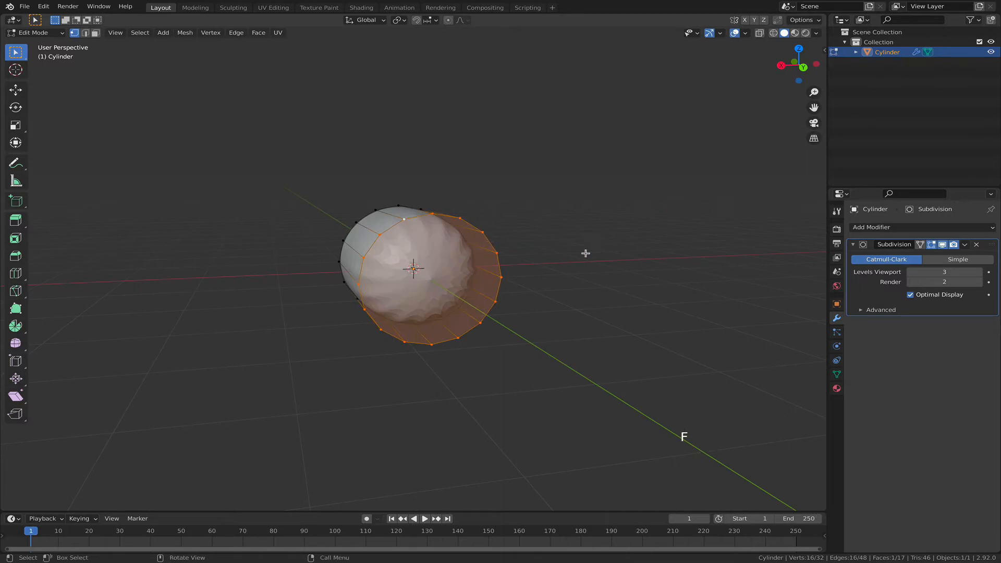
{"action": "key", "text": "i"}
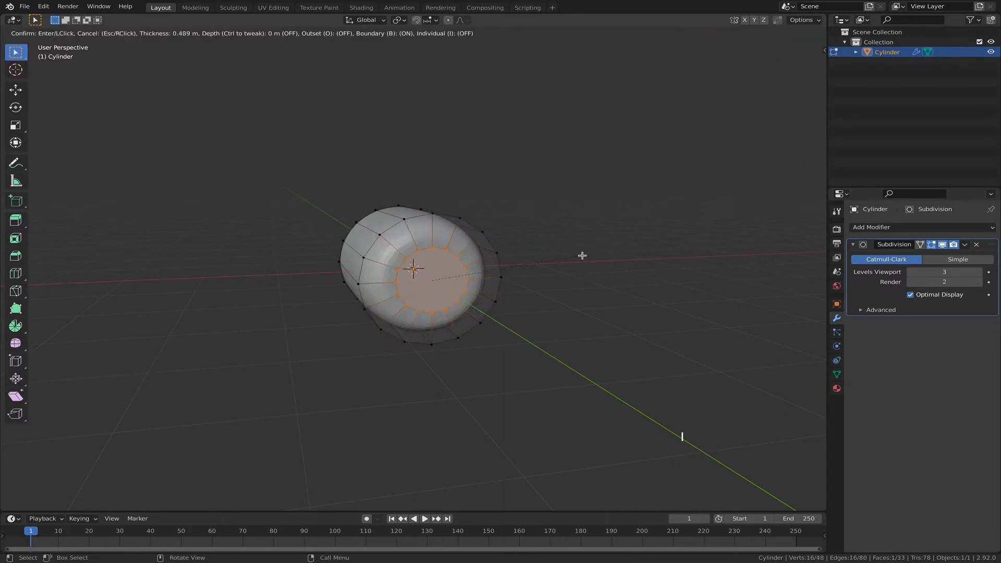
{"action": "left_click", "coordinate": [574, 257]}
{"action": "middle_click_drag", "start_coordinate": [574, 257], "coordinate": [646, 270]}
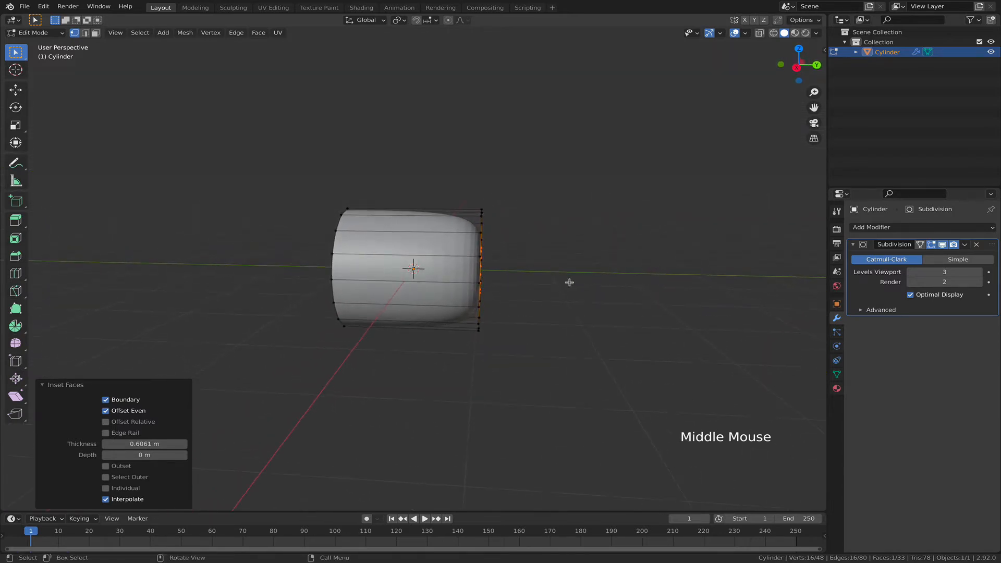
Step: Move the inset cap face outward about 0.24 m along Y to round the closed end
{"action": "key", "text": "g"}
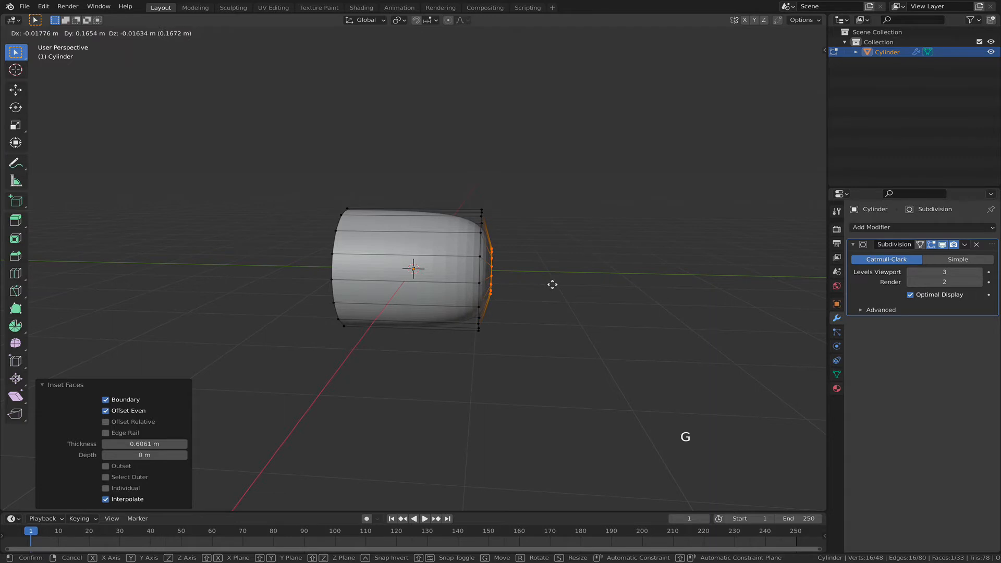
{"action": "key", "text": "y"}
{"action": "left_click", "coordinate": [539, 287]}
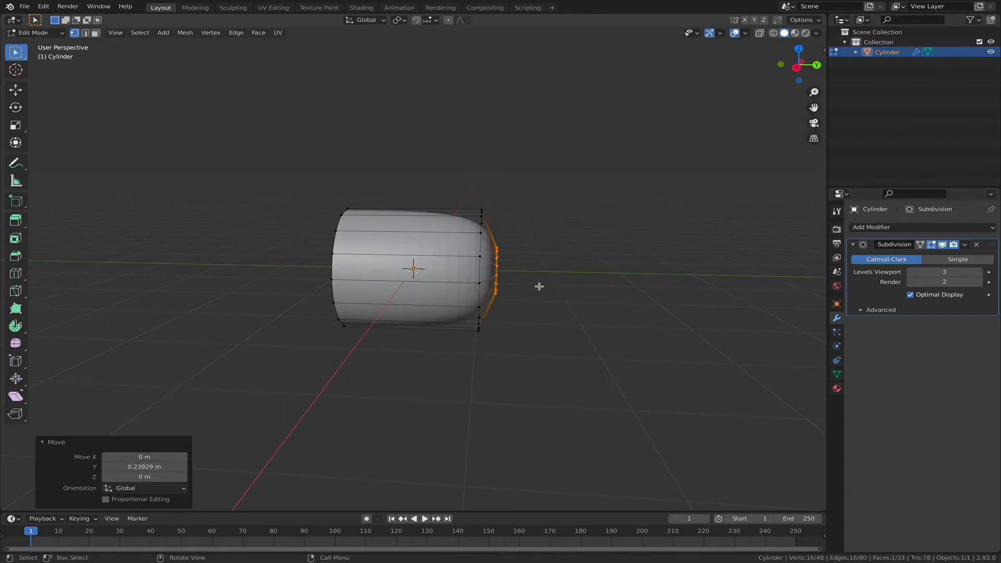
Step: Add a loop cut around the body near the closed end and scale it up so the barrel bulges there
{"action": "middle_click_drag", "start_coordinate": [439, 244], "coordinate": [457, 241]}
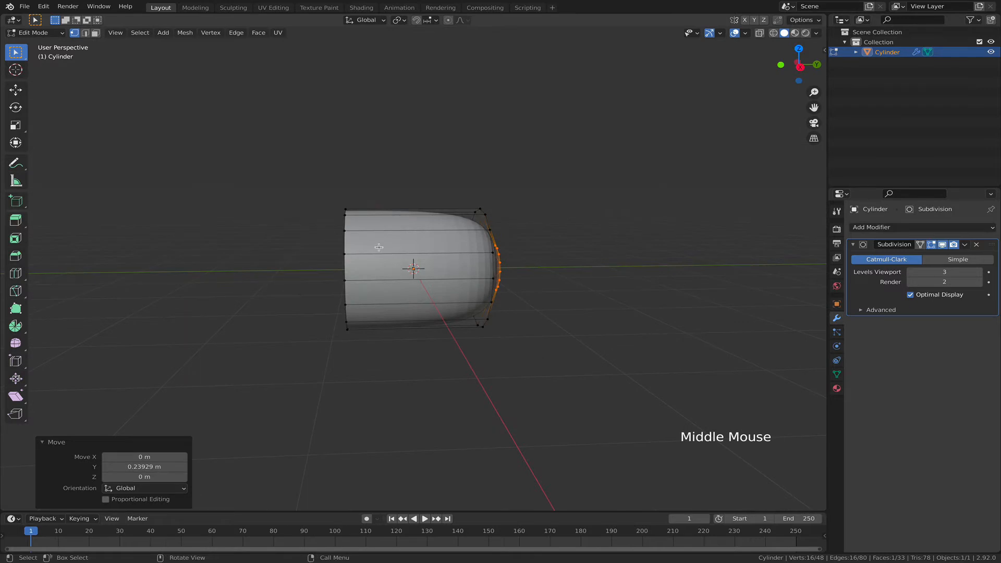
{"action": "middle_click_drag", "start_coordinate": [355, 244], "coordinate": [349, 248]}
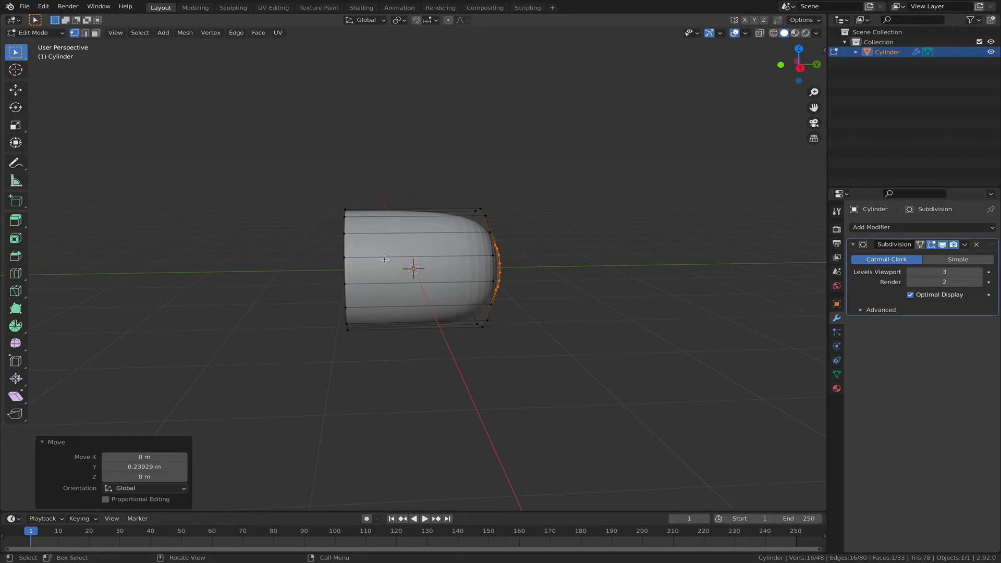
{"action": "middle_click_drag", "start_coordinate": [384, 258], "coordinate": [394, 240]}
{"action": "key", "text": "super+r"}
{"action": "left_click", "coordinate": [447, 239]}
{"action": "left_click", "coordinate": [479, 242]}
{"action": "key", "text": "s"}
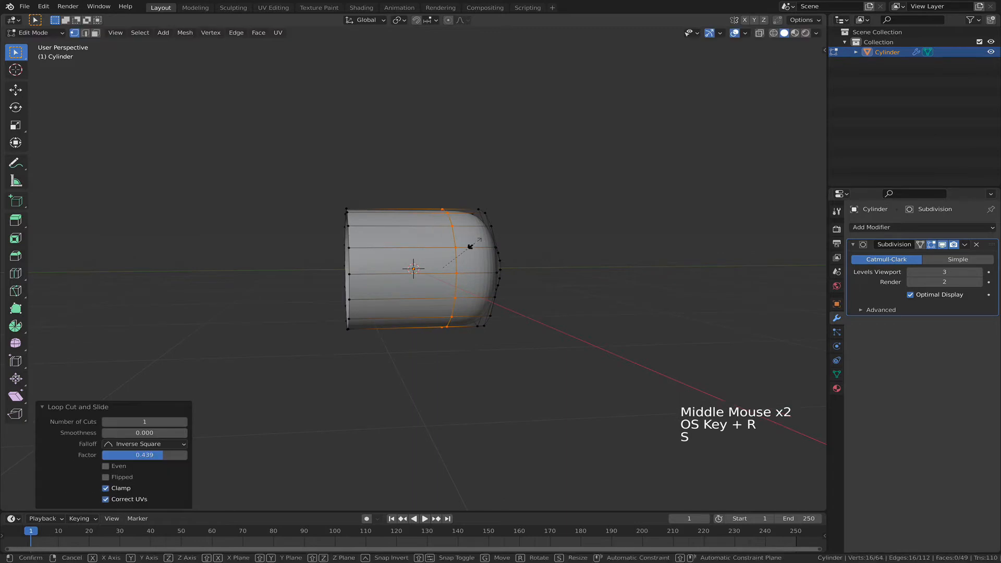
{"action": "left_click", "coordinate": [491, 271]}
Step: Lengthen the barrel by moving the open end's edge loop outward along the negative Y direction
{"action": "left_click", "coordinate": [496, 256], "text": "alt"}
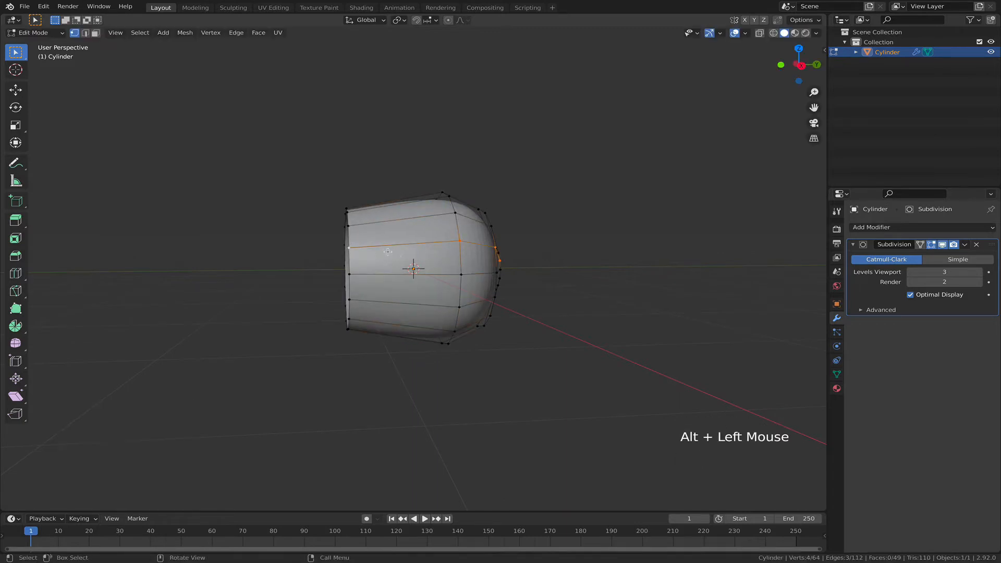
{"action": "left_click", "coordinate": [348, 233], "text": "alt"}
{"action": "key", "text": "g"}
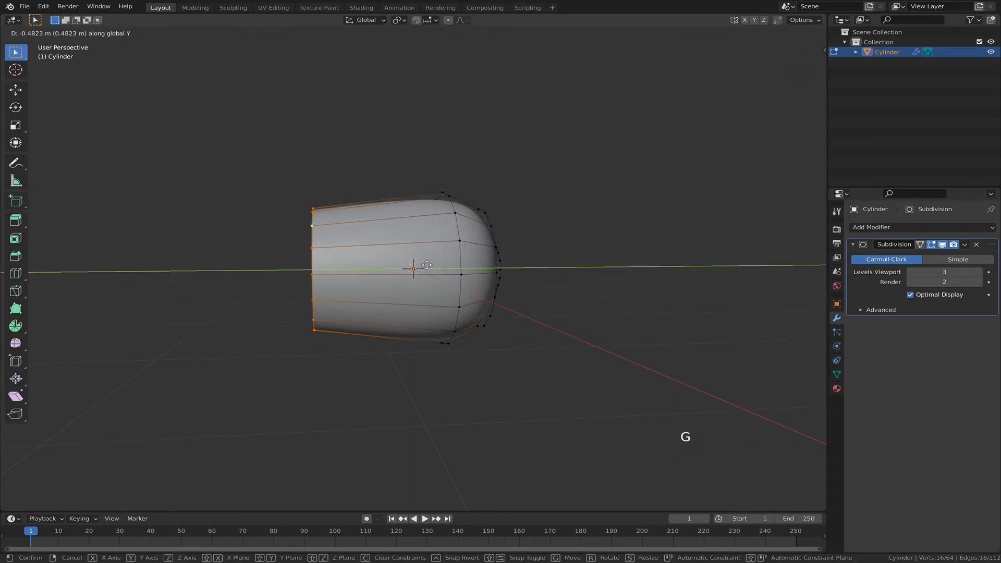
{"action": "left_click", "coordinate": [419, 265]}
Step: Extrude the open edge scaled to about 1.2, and extrude it about 0.4 m outward along Y to form the muzzle ring
{"action": "key", "text": "e"}
{"action": "right_click", "coordinate": [422, 268]}
{"action": "key", "text": "s"}
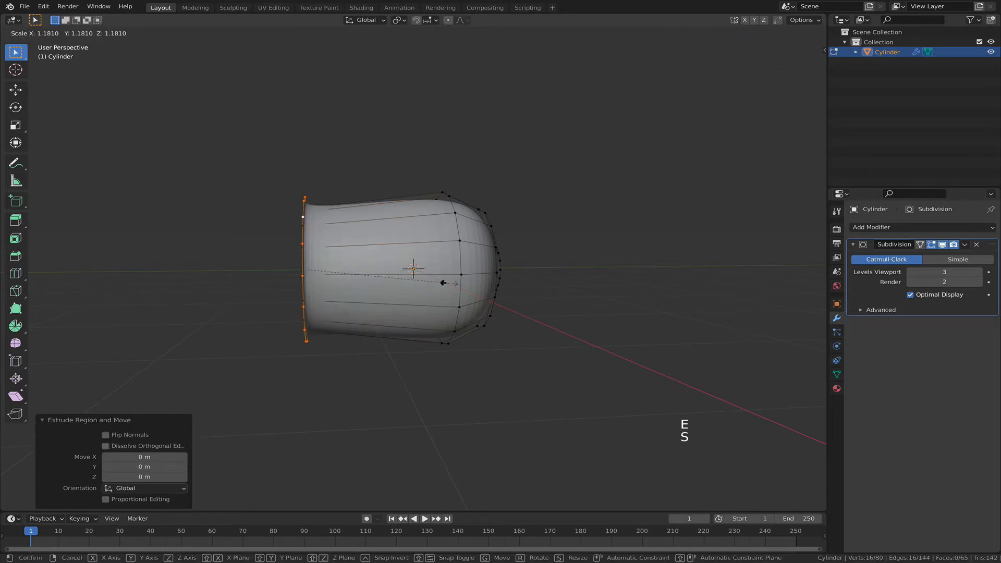
{"action": "left_click", "coordinate": [446, 282]}
{"action": "key", "text": "e"}
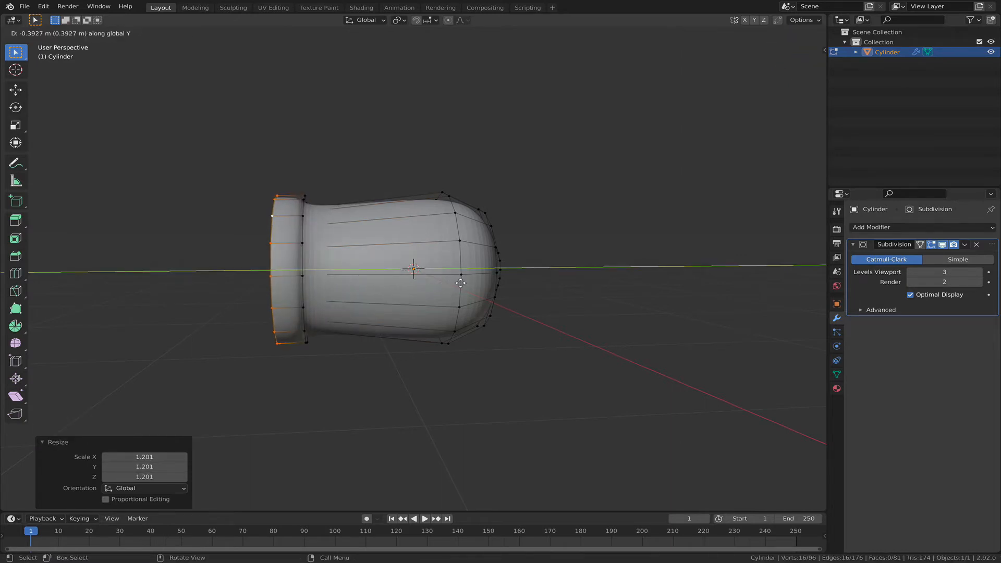
{"action": "left_click", "coordinate": [462, 283]}
Step: Extrude the muzzle edge inward at a scale of about 0.66, and extrude it along Y into the barrel to form the bore
{"action": "middle_click_drag", "start_coordinate": [462, 283], "coordinate": [541, 283]}
{"action": "key", "text": "e"}
{"action": "key", "text": "s"}
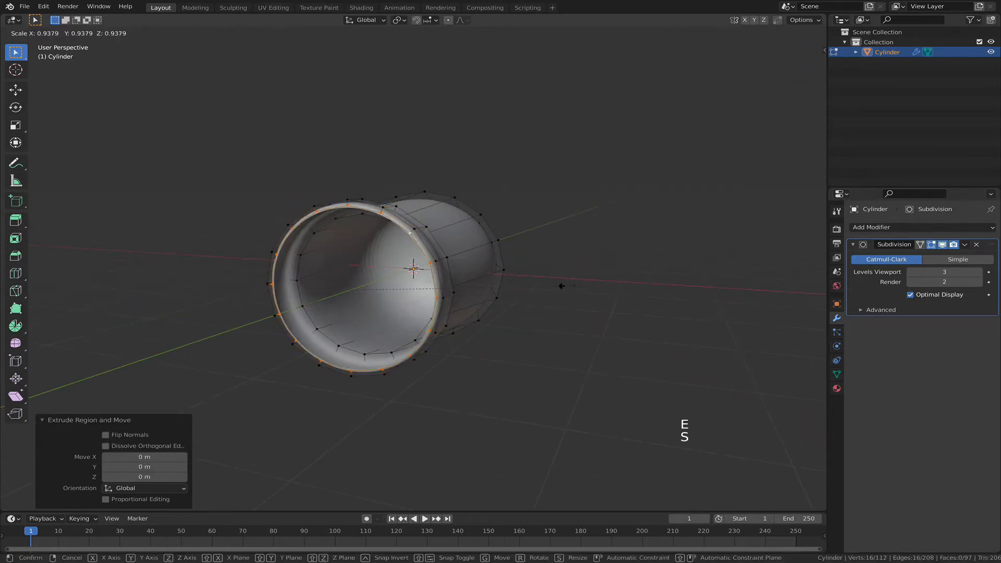
{"action": "left_click", "coordinate": [501, 280]}
{"action": "middle_click_drag", "start_coordinate": [500, 280], "coordinate": [459, 296]}
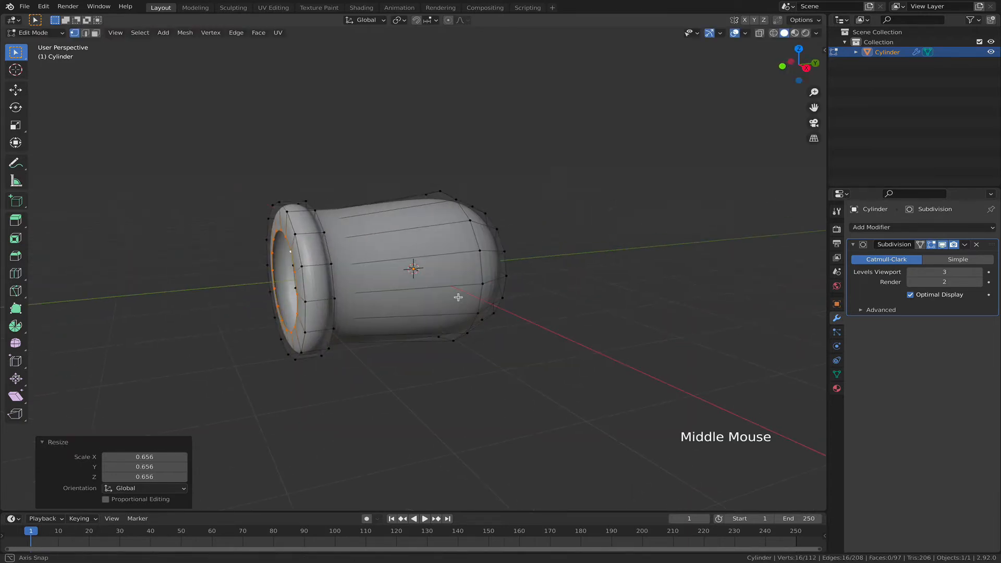
{"action": "key", "text": "e"}
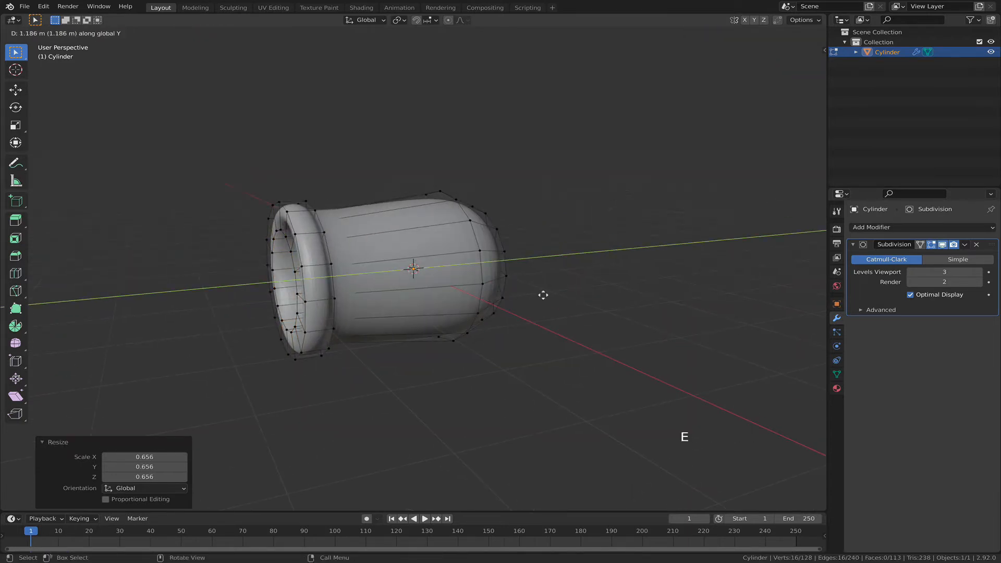
{"action": "left_click", "coordinate": [579, 292]}
Step: Add a loop cut around the barrel behind the muzzle ring and scale it down slightly to narrow the neck
{"action": "middle_click_drag", "start_coordinate": [579, 293], "coordinate": [389, 260]}
{"action": "key", "text": "super+r"}
{"action": "left_click", "coordinate": [380, 271]}
{"action": "key", "text": "s"}
{"action": "left_click", "coordinate": [372, 273]}
Step: Return to Object Mode and apply smooth shading to the barrel
{"action": "key", "text": "Tab"}
{"action": "right_click", "coordinate": [388, 259]}
{"action": "left_click", "coordinate": [388, 260]}
{"action": "mouse_move", "coordinate": [469, 264]}
{"action": "middle_mouse_down"}
{"action": "mouse_move", "coordinate": [407, 223]}
{"action": "mouse_move", "coordinate": [409, 258]}
{"action": "middle_mouse_up"}
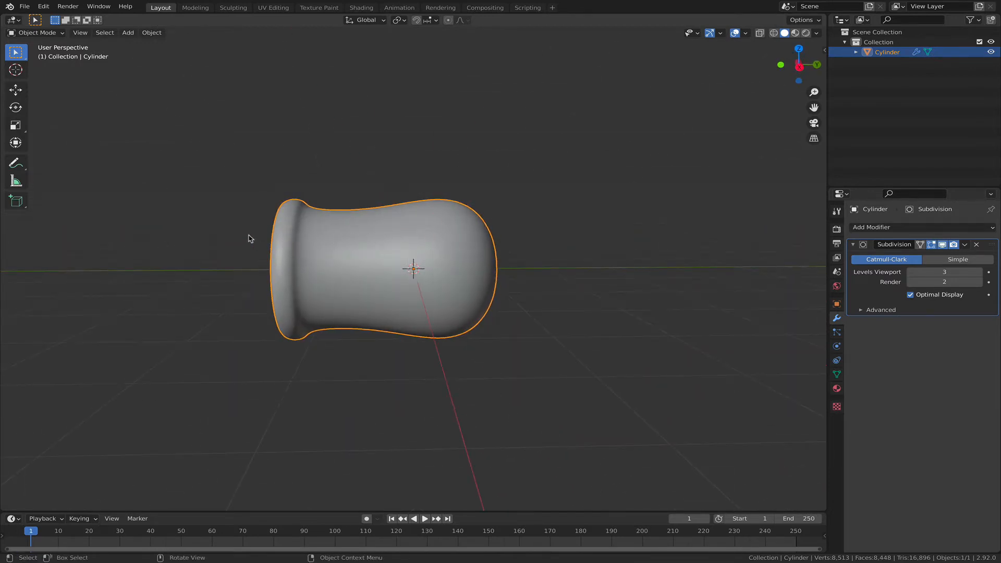
Step: Add a new cylinder mesh with 8 vertices as the base for a cannon wheel
{"action": "key", "text": "shift+a"}
{"action": "mouse_move", "coordinate": [269, 246]}
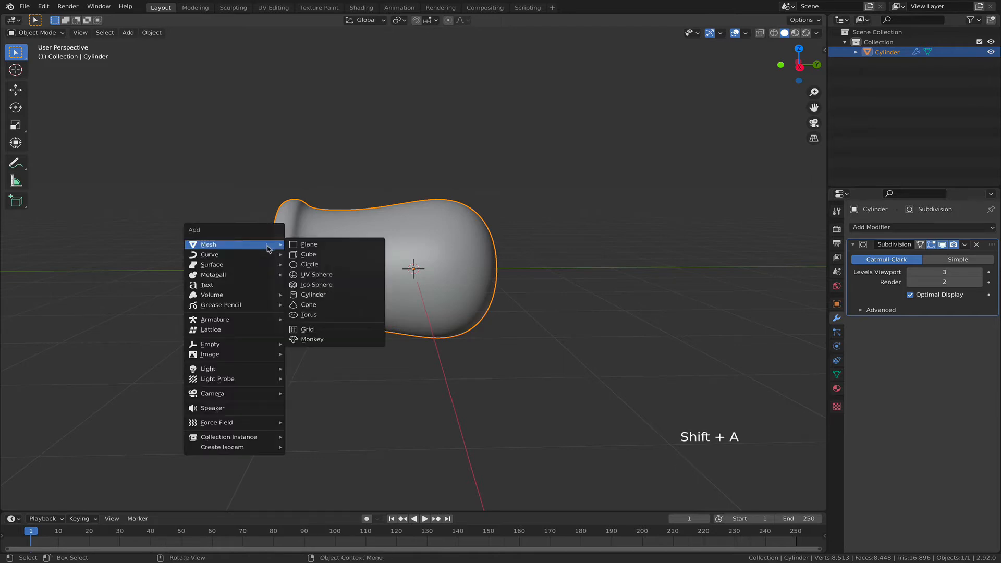
{"action": "left_click", "coordinate": [310, 295]}
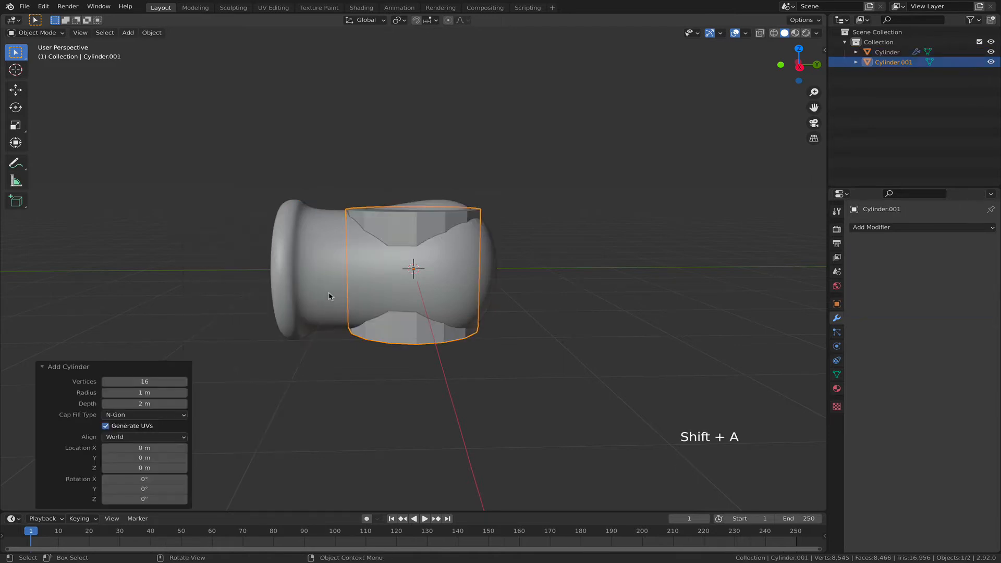
{"action": "left_click", "coordinate": [147, 381]}
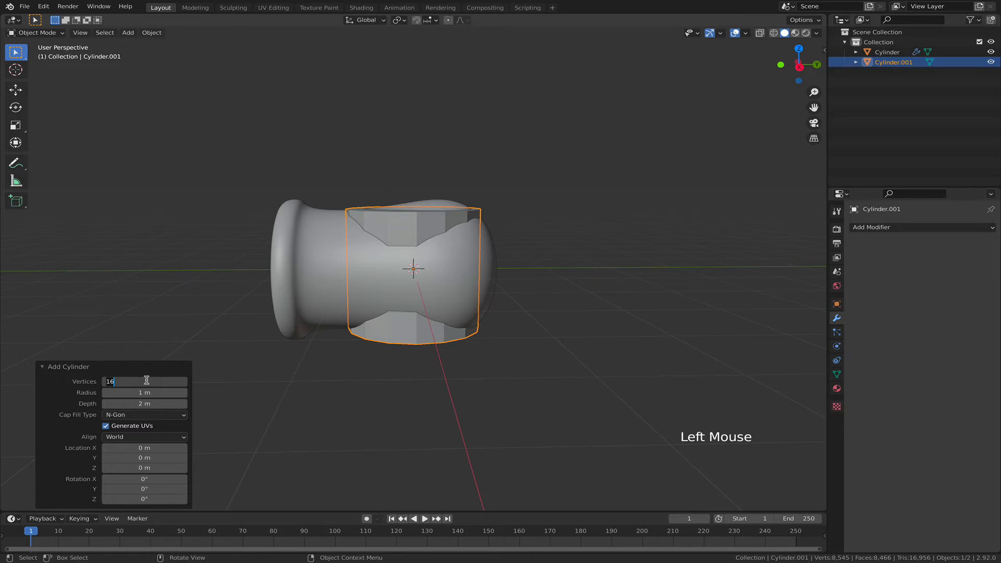
{"action": "key", "text": "Return"}
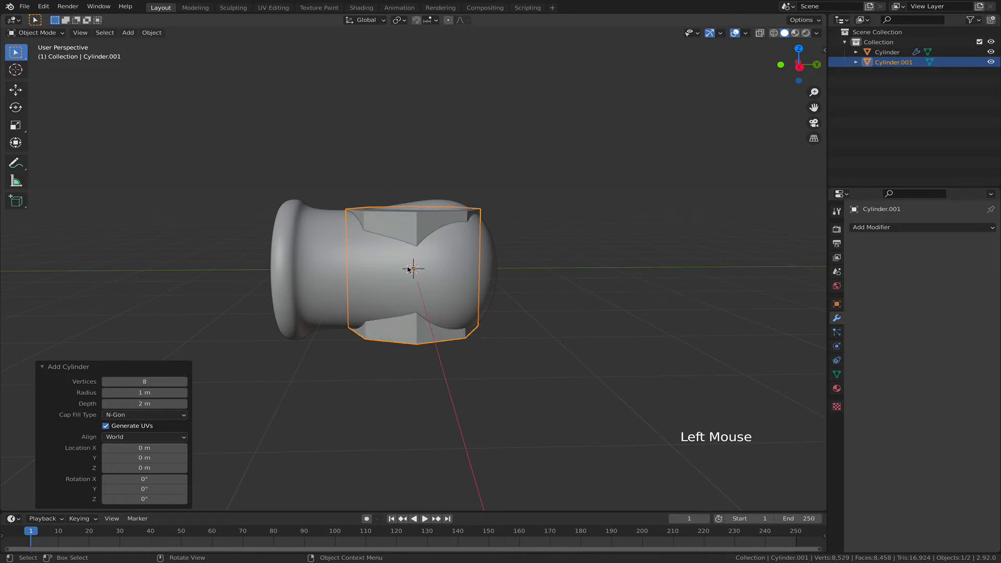
Step: Rotate the new cylinder 90° around the Y axis so its flat faces point sideways
{"action": "middle_click_drag", "start_coordinate": [477, 249], "coordinate": [501, 286]}
{"action": "key", "text": "r"}
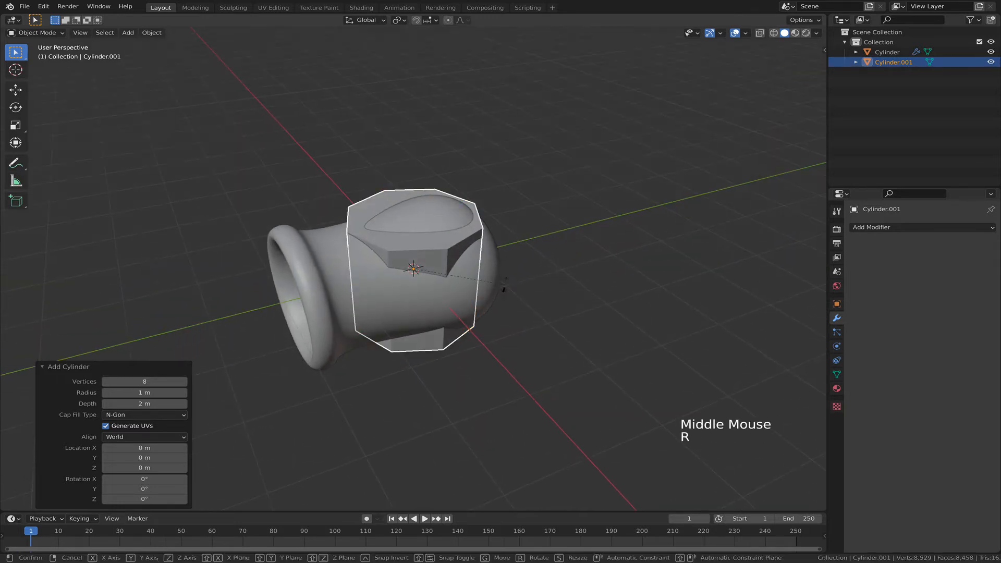
{"action": "key", "text": "Escape"}
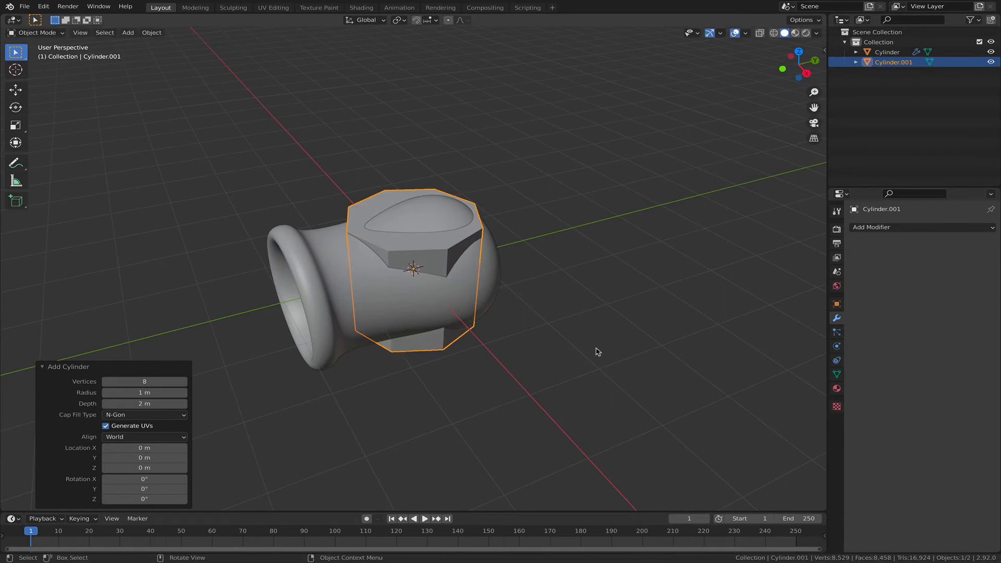
{"action": "type", "text": "r"}
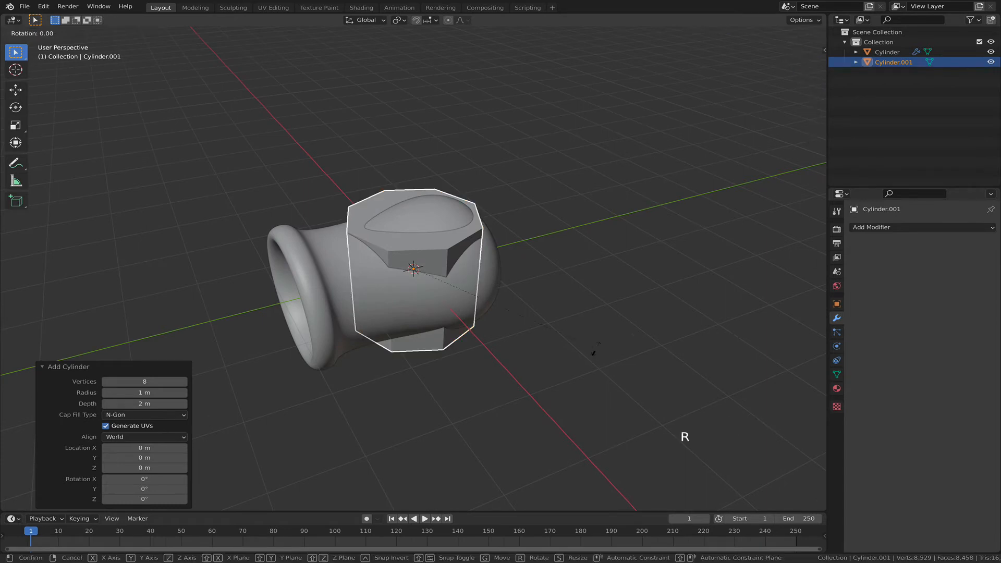
{"action": "type", "text": "90"}
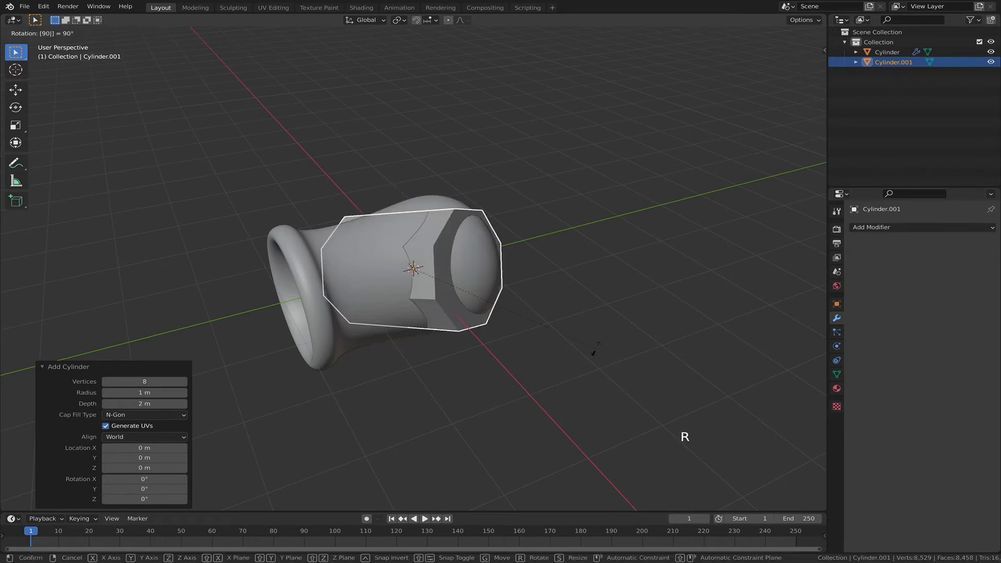
{"action": "type", "text": "y"}
{"action": "key", "text": "Return"}
Step: Flatten the wheel cylinder to about 0.21 along X and move it about 1.6 m along X beside the barrel
{"action": "key", "text": "s"}
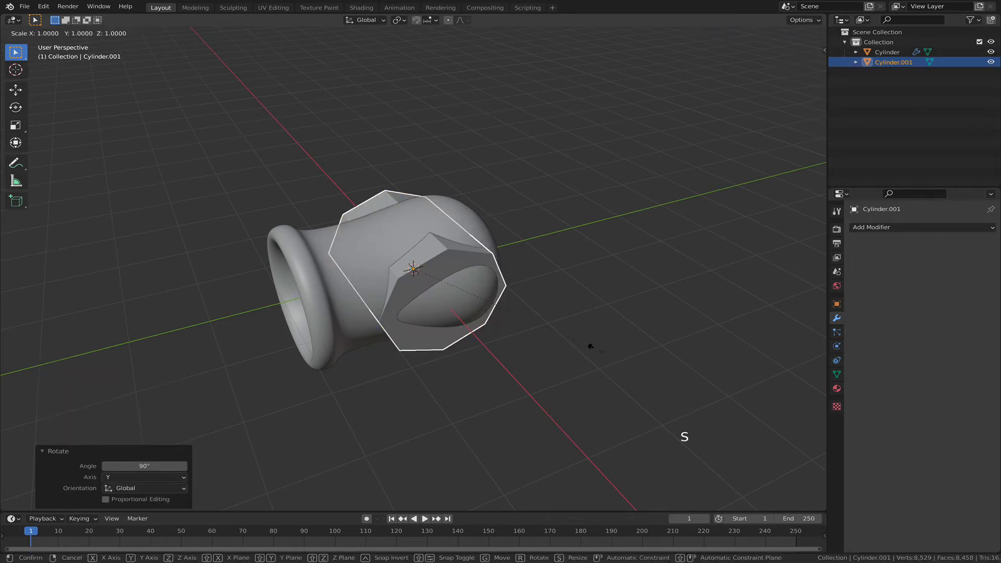
{"action": "key", "text": "x"}
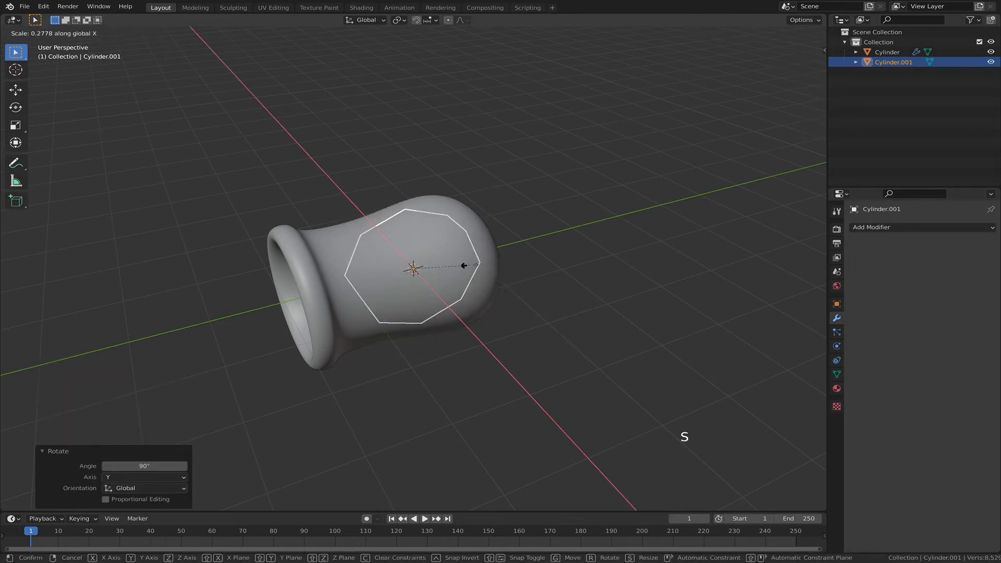
{"action": "left_click", "coordinate": [455, 262]}
{"action": "key", "text": "g"}
{"action": "key", "text": "x"}
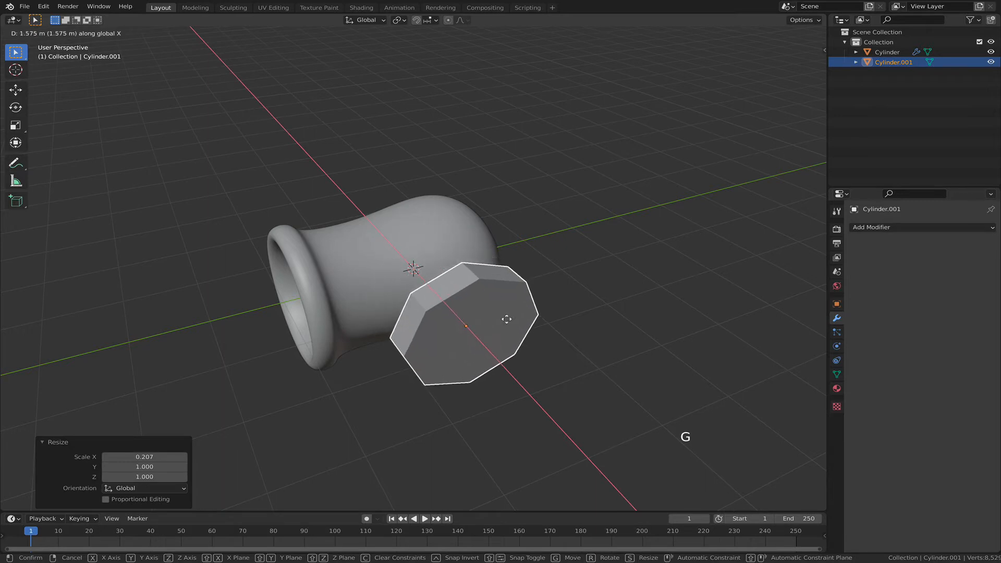
{"action": "left_click", "coordinate": [509, 322]}
Step: Scale the wheel down uniformly and lower it along Z so it sits low beside the barrel
{"action": "middle_click_drag", "start_coordinate": [509, 322], "coordinate": [537, 331]}
{"action": "key", "text": "s"}
{"action": "left_click", "coordinate": [566, 288]}
{"action": "key", "text": "g"}
{"action": "middle_click", "coordinate": [503, 305]}
{"action": "left_click", "coordinate": [505, 328]}
{"action": "key", "text": "g"}
{"action": "key", "text": "z"}
{"action": "left_click", "coordinate": [459, 329]}
Step: Fine-tune the wheel's distance from the barrel along X, finishing with a shift of about -0.03 m
{"action": "key", "text": "g"}
{"action": "key", "text": "x"}
{"action": "left_click", "coordinate": [539, 315]}
{"action": "key", "text": "g"}
{"action": "key", "text": "x"}
{"action": "left_click", "coordinate": [416, 346]}
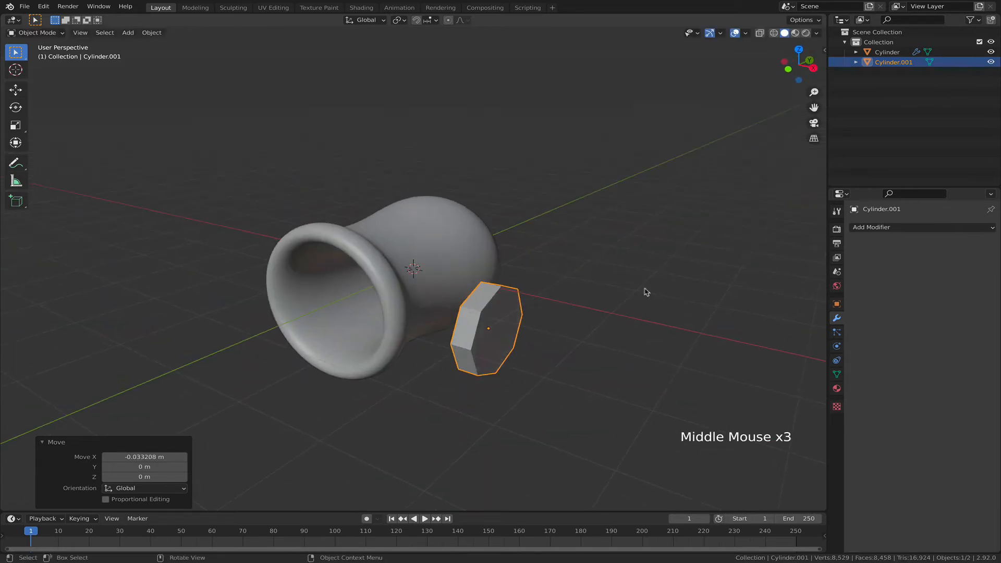
Step: Add a Mirror modifier on the X axis to the wheel, using the barrel as the mirror object
{"action": "left_click", "coordinate": [877, 229]}
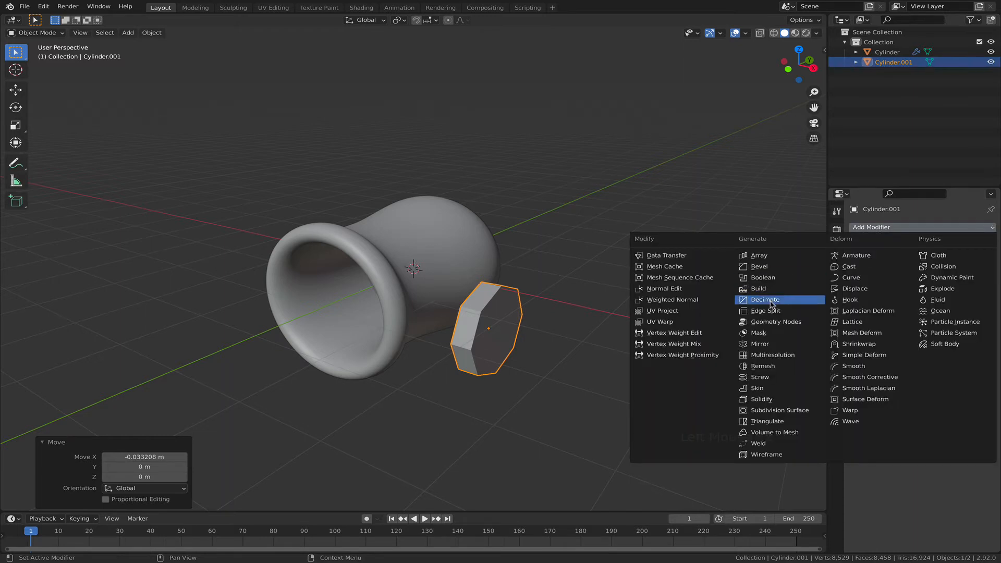
{"action": "left_click", "coordinate": [769, 344]}
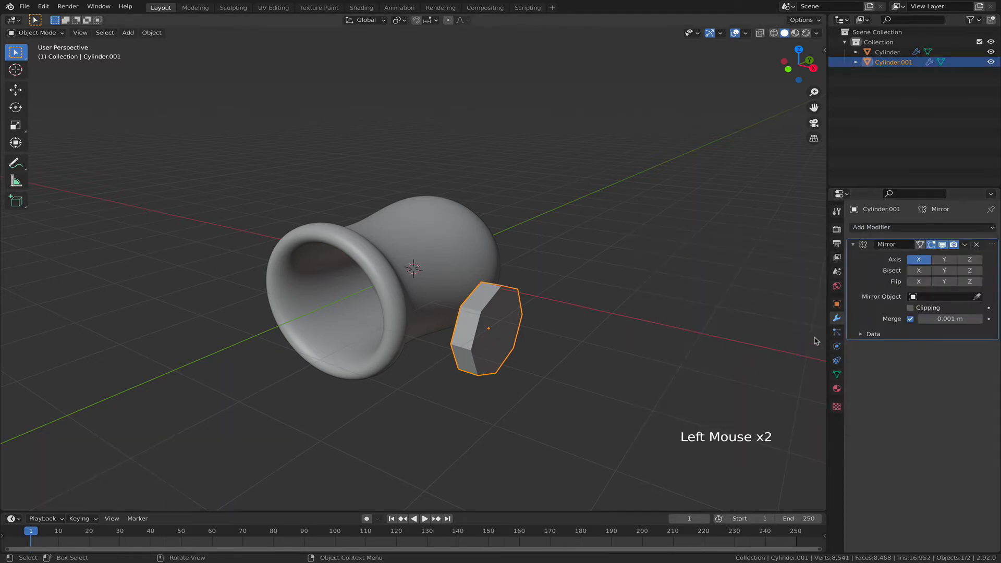
{"action": "left_click", "coordinate": [974, 298]}
{"action": "left_click", "coordinate": [427, 247]}
{"action": "left_click", "coordinate": [536, 239]}
{"action": "middle_click_drag", "start_coordinate": [446, 252], "coordinate": [345, 257]}
{"action": "scroll", "coordinate": [428, 321], "scroll_direction": "up", "scroll_amount": 2}
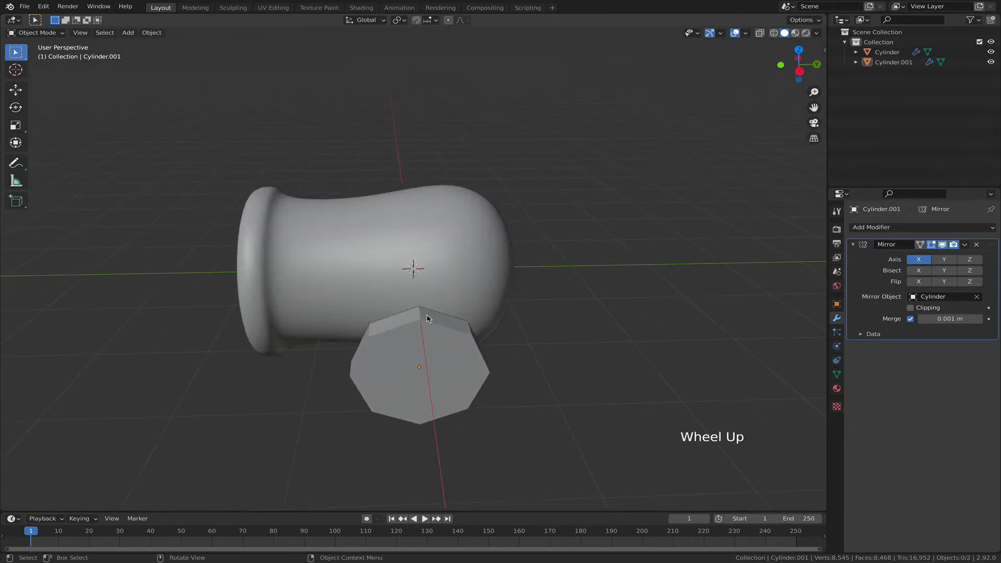
Step: Give the wheel a Bevel modifier with 2 segments and a Subdivision Surface modifier at viewport level 2
{"action": "left_click", "coordinate": [431, 344]}
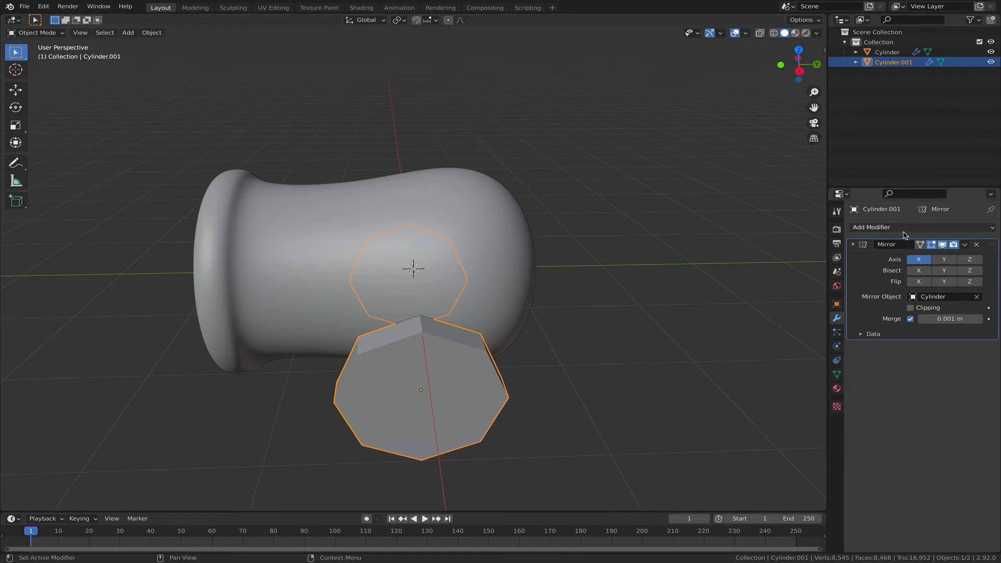
{"action": "left_click", "coordinate": [876, 227]}
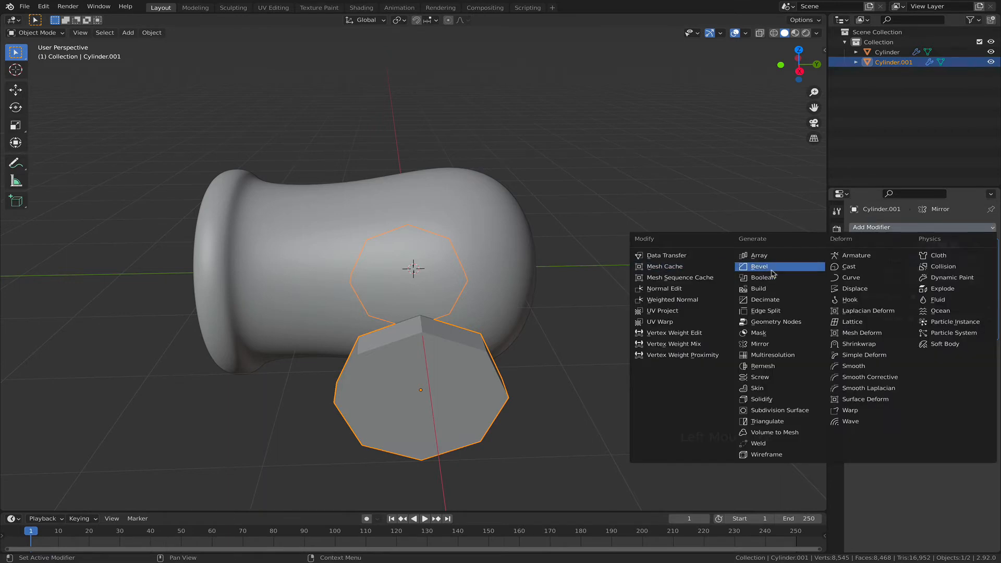
{"action": "left_click", "coordinate": [772, 269]}
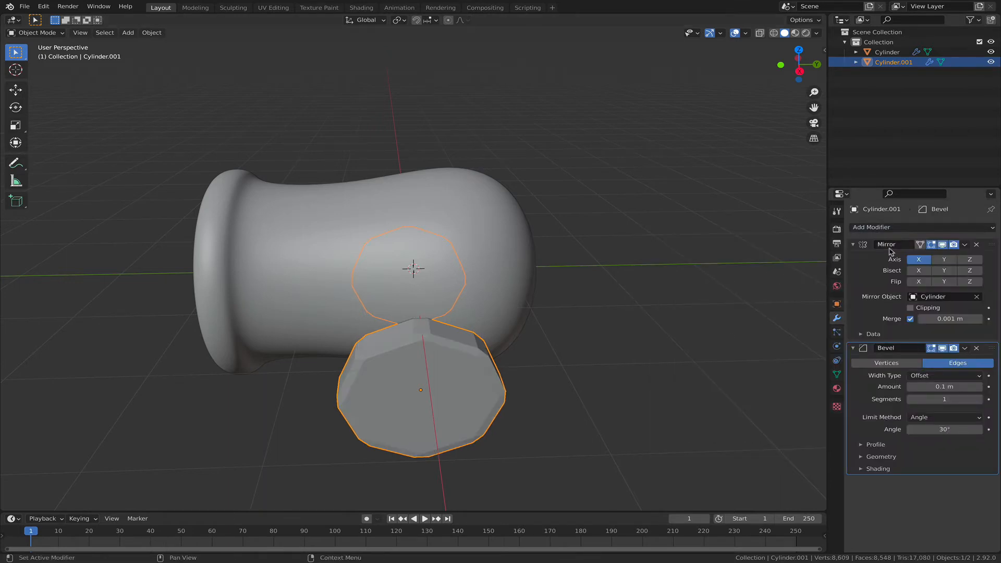
{"action": "left_click", "coordinate": [896, 229]}
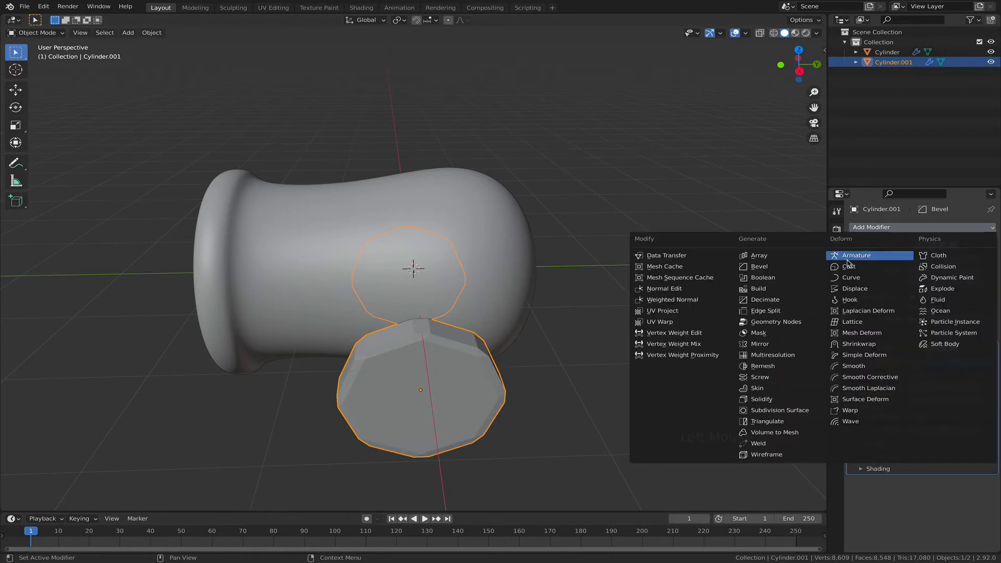
{"action": "left_click", "coordinate": [791, 413]}
{"action": "scroll", "coordinate": [902, 464], "scroll_direction": "down", "scroll_amount": 2}
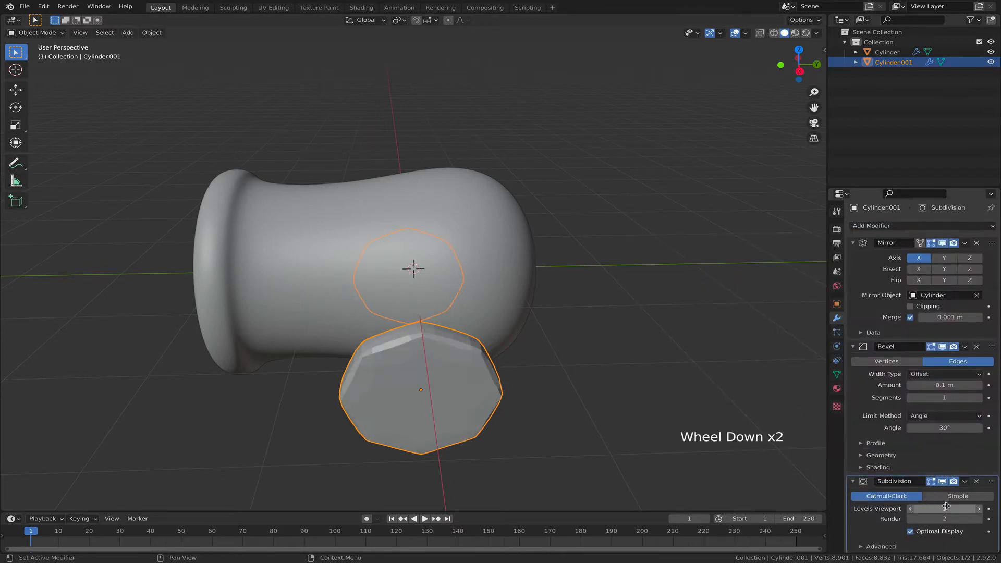
{"action": "left_click", "coordinate": [977, 509]}
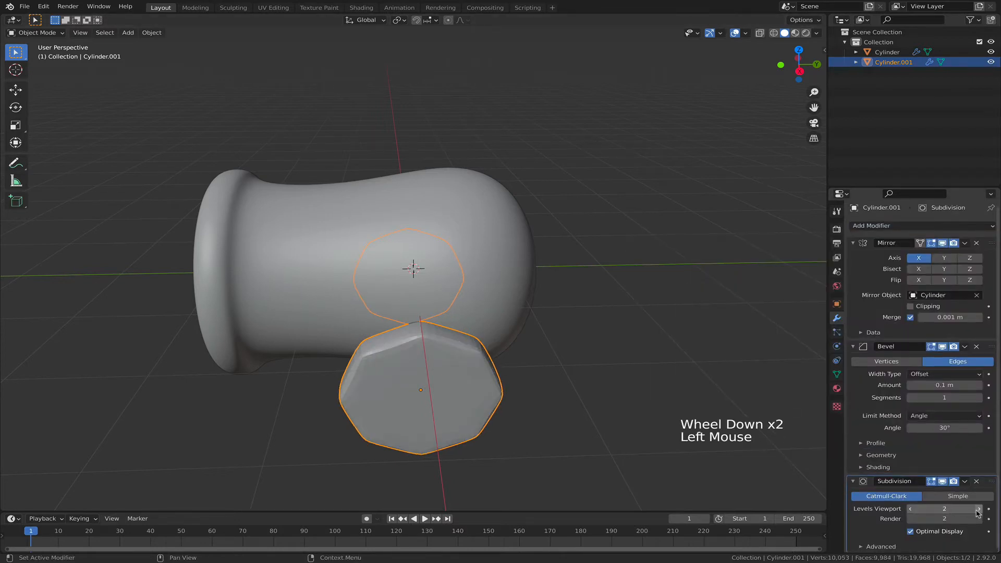
{"action": "left_click", "coordinate": [978, 398]}
Step: Select the cannon barrel and open its mesh in Edit Mode
{"action": "scroll", "coordinate": [660, 380], "scroll_direction": "down", "scroll_amount": 2}
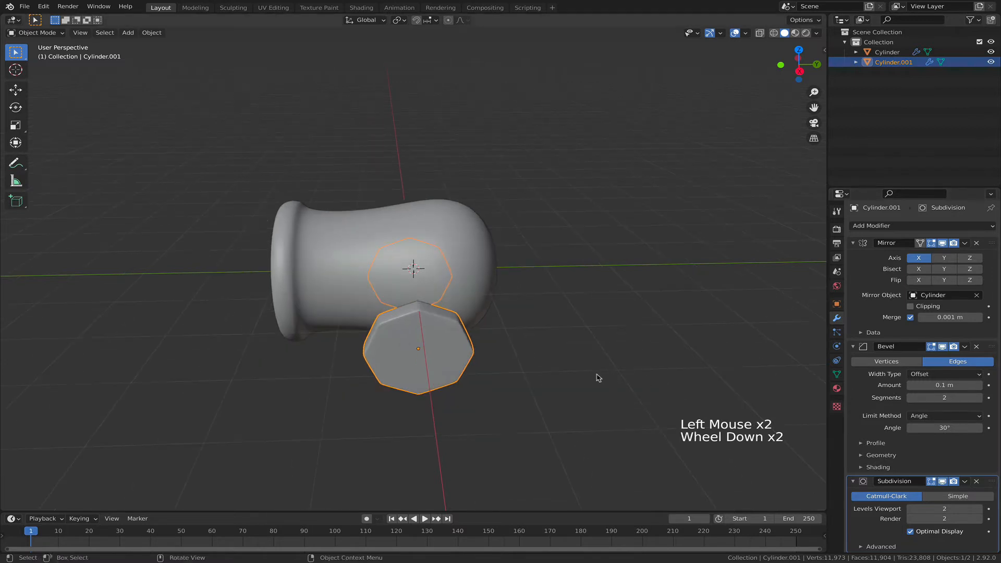
{"action": "middle_click_drag", "start_coordinate": [660, 380], "coordinate": [634, 365]}
{"action": "scroll", "coordinate": [627, 362], "scroll_direction": "up", "scroll_amount": 4}
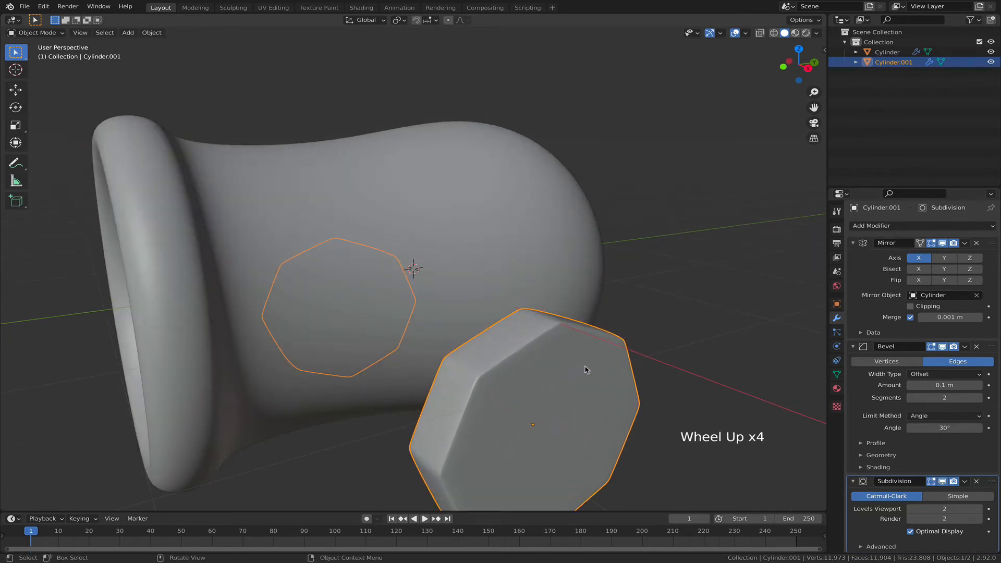
{"action": "scroll", "coordinate": [591, 369], "scroll_direction": "down", "scroll_amount": 2}
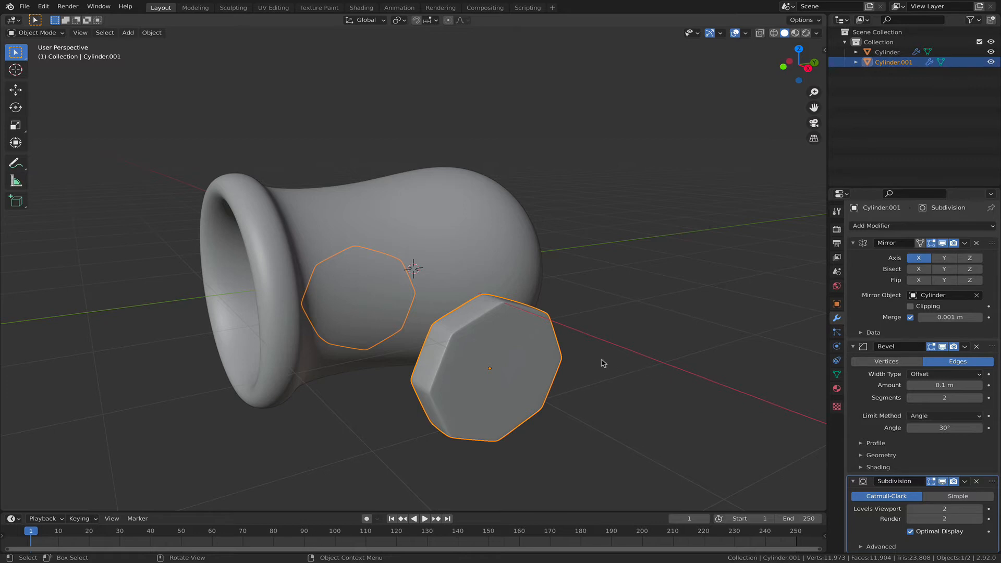
{"action": "middle_click_drag", "start_coordinate": [623, 363], "coordinate": [475, 355]}
{"action": "right_click", "coordinate": [300, 327]}
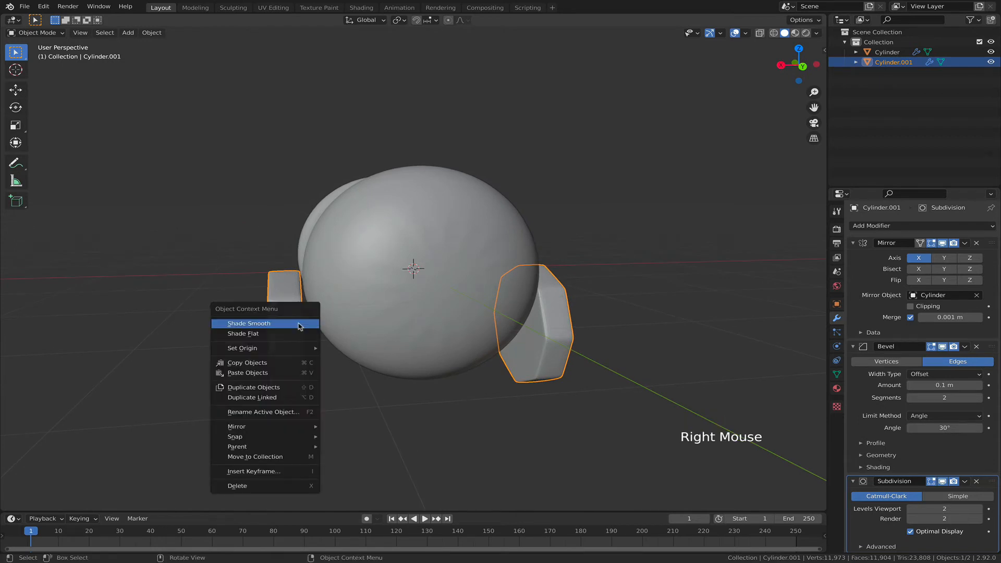
{"action": "middle_click_drag", "start_coordinate": [376, 332], "coordinate": [331, 324]}
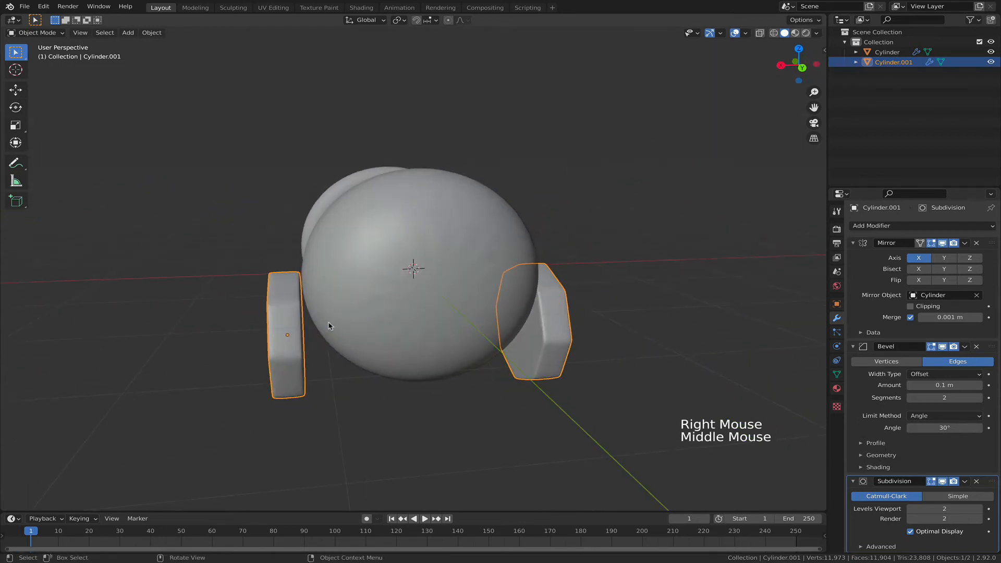
{"action": "left_click", "coordinate": [364, 323]}
{"action": "key", "text": "Tab"}
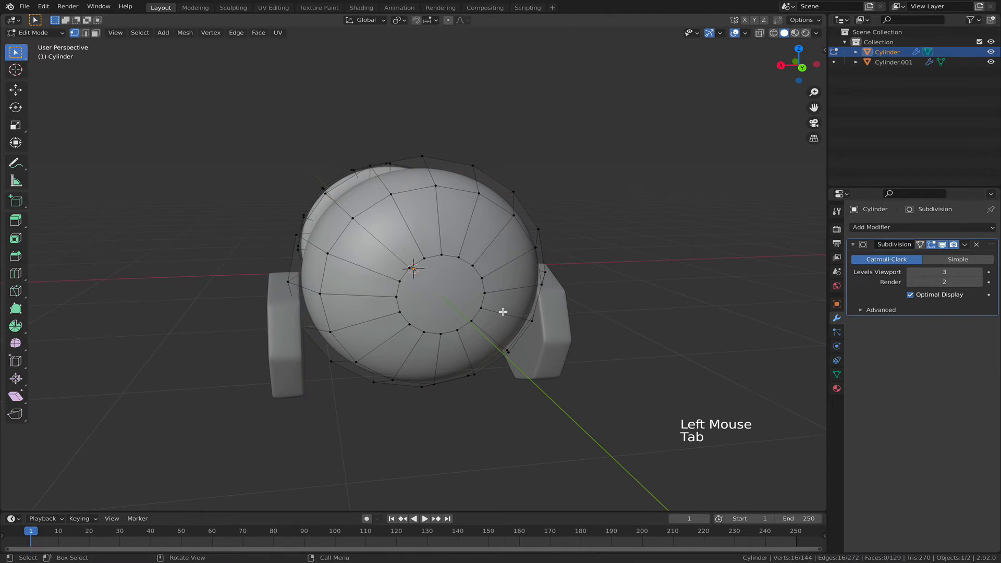
{"action": "key", "text": "super+r"}
{"action": "left_click", "coordinate": [517, 292]}
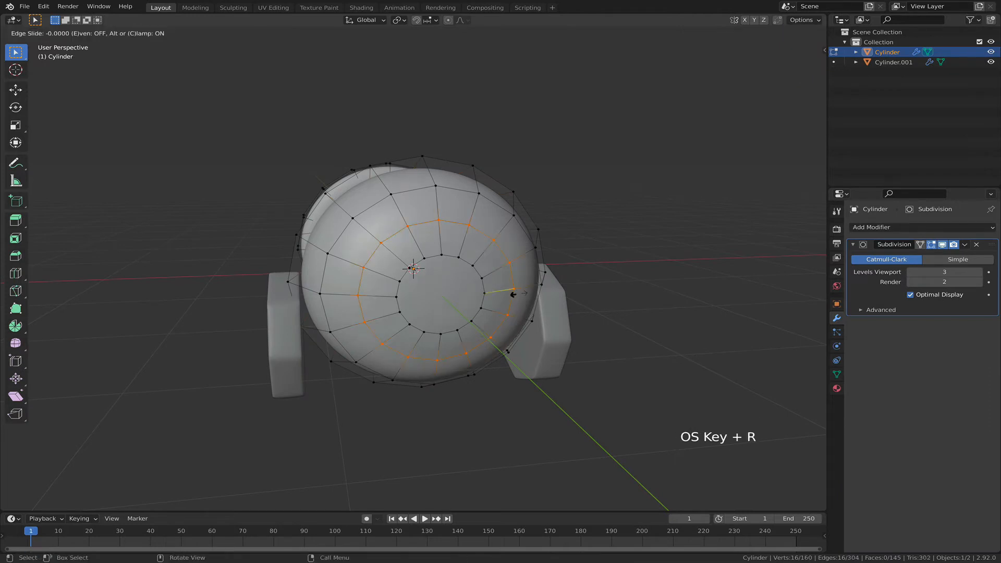
{"action": "right_click", "coordinate": [519, 294]}
{"action": "key", "text": "Tab"}
{"action": "middle_click_drag", "start_coordinate": [491, 297], "coordinate": [487, 277]}
{"action": "key", "text": "super+z"}
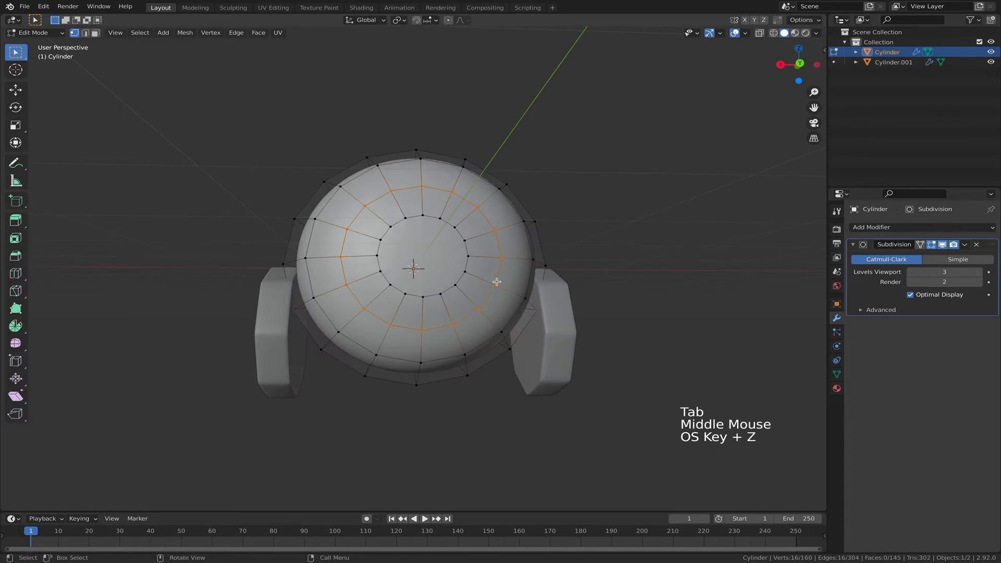
{"action": "key", "text": "super+z"}
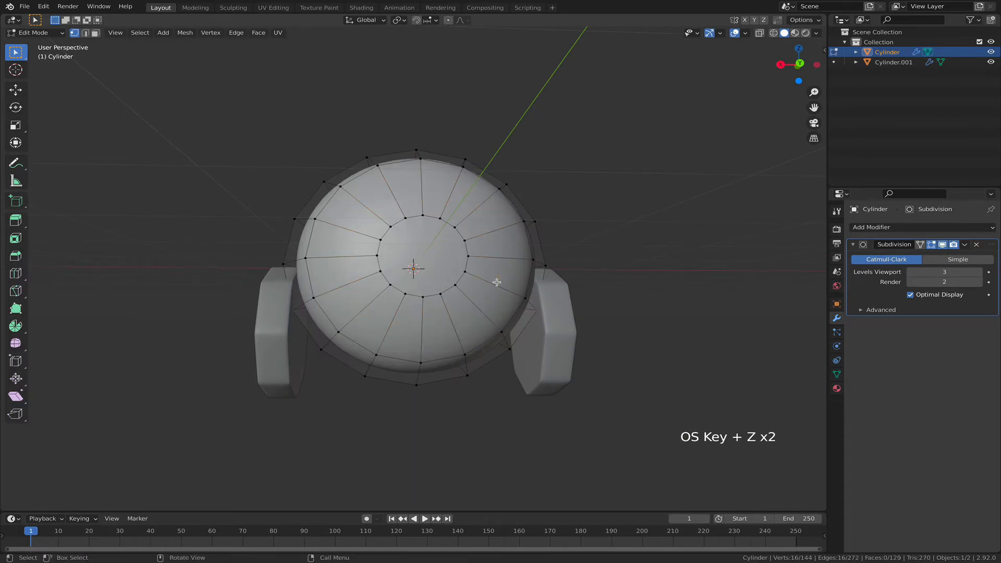
Step: Remove the cap face at the barrel's rounded rear end and close the opening with Grid Fill at span 4
{"action": "left_click", "coordinate": [438, 291], "text": "alt"}
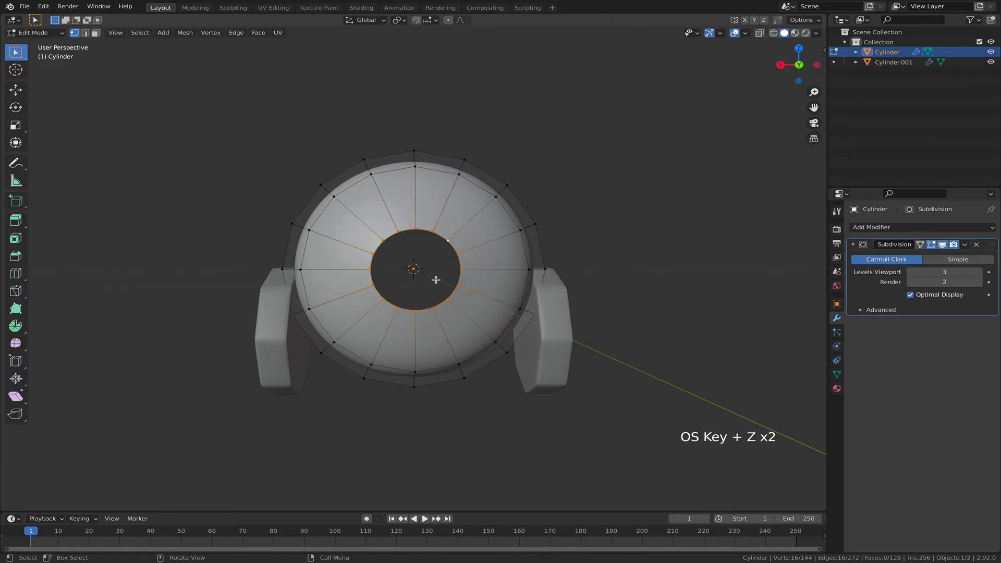
{"action": "key", "text": "F3"}
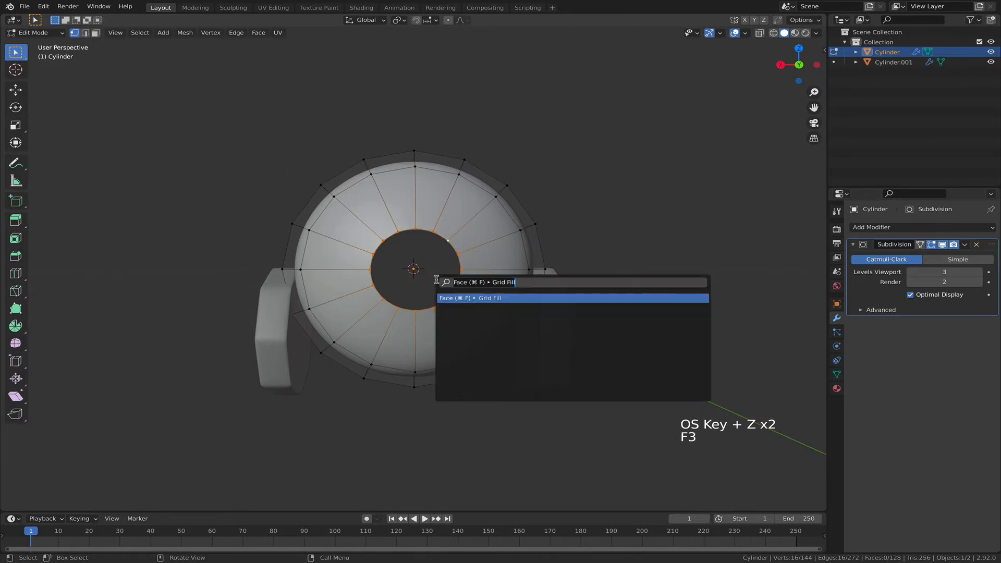
{"action": "key", "text": "Return"}
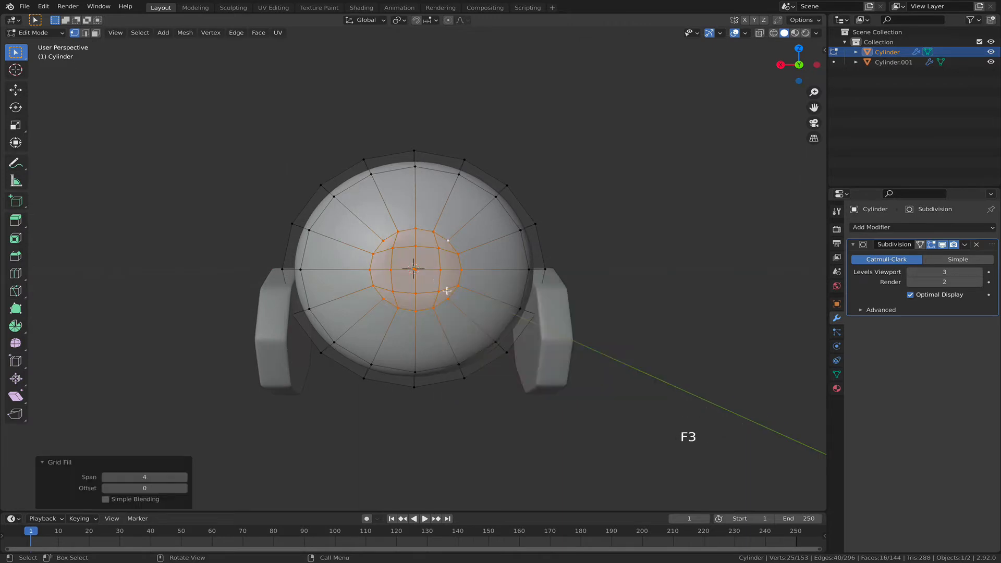
{"action": "scroll", "coordinate": [434, 279], "scroll_direction": "up", "scroll_amount": 3}
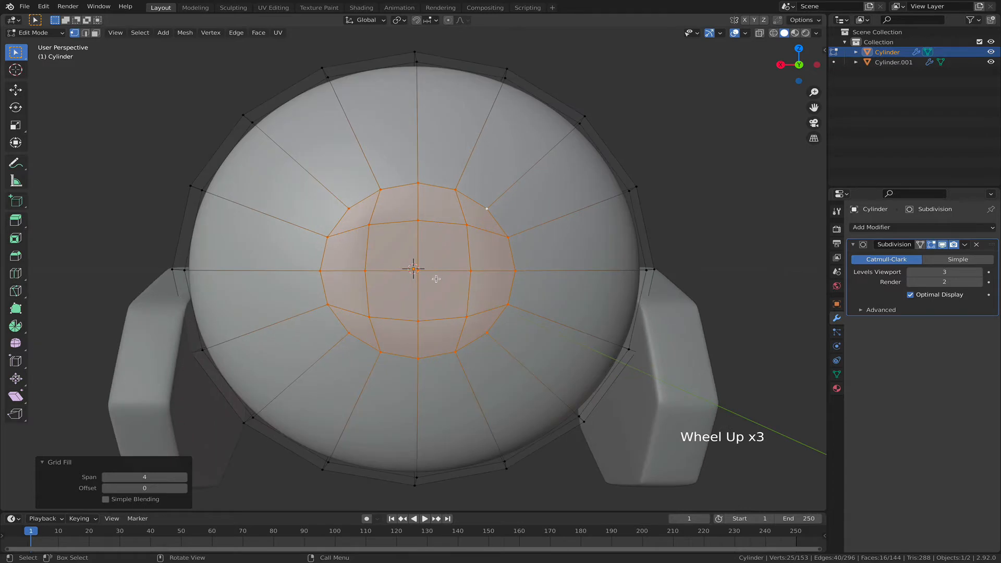
Step: Add a loop cut around the grid-filled cap on the barrel's rear, slid by a factor of about 0.23
{"action": "key", "text": "Tab"}
{"action": "key", "text": "Tab"}
{"action": "key", "text": "super+r"}
{"action": "left_click", "coordinate": [566, 257]}
{"action": "left_click", "coordinate": [564, 257]}
{"action": "key", "text": "Tab"}
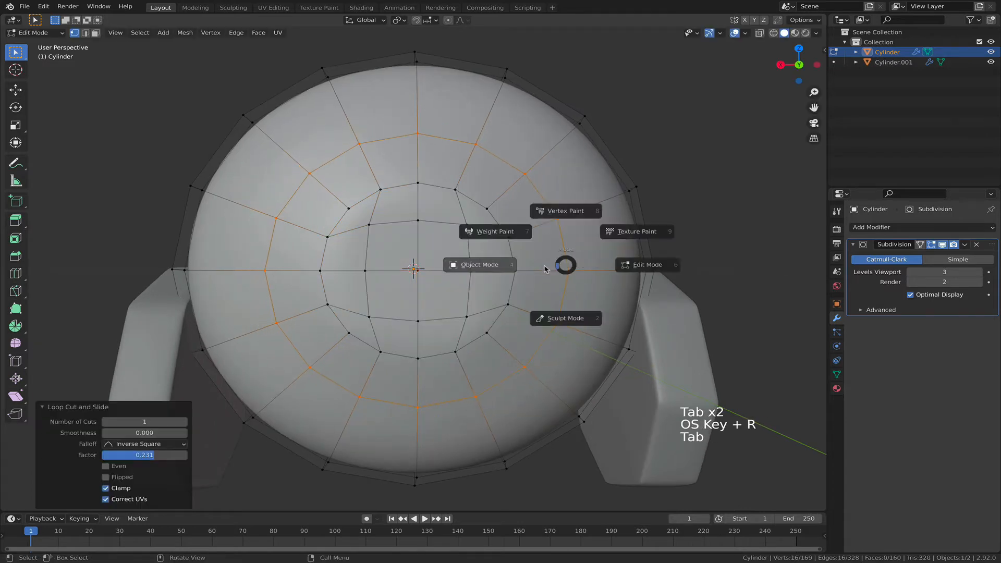
Step: Scale the selected edge loop around the barrel's rear cap down to about 0.79 and return to Object Mode
{"action": "key", "text": "Tab"}
{"action": "left_click", "coordinate": [619, 266]}
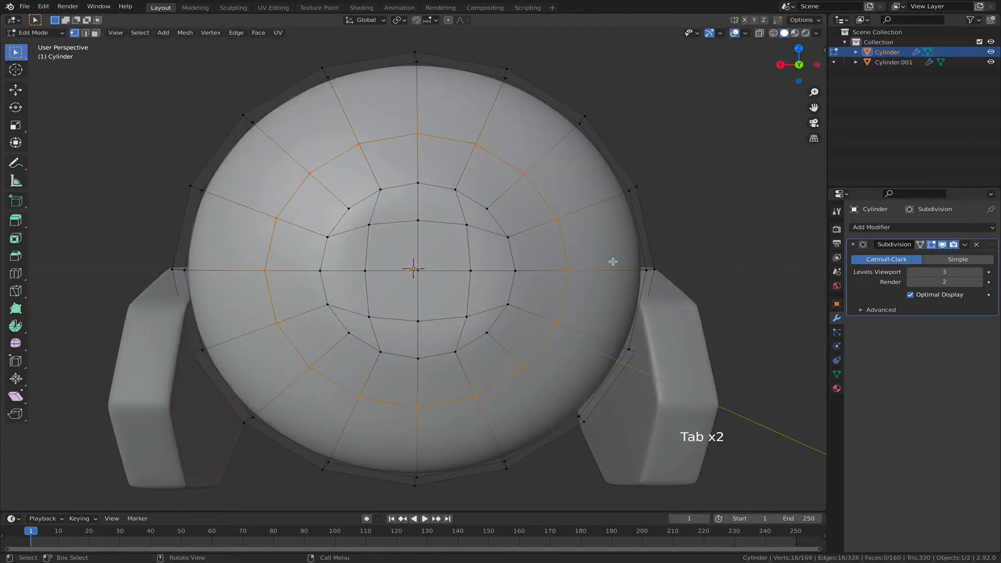
{"action": "key", "text": "s"}
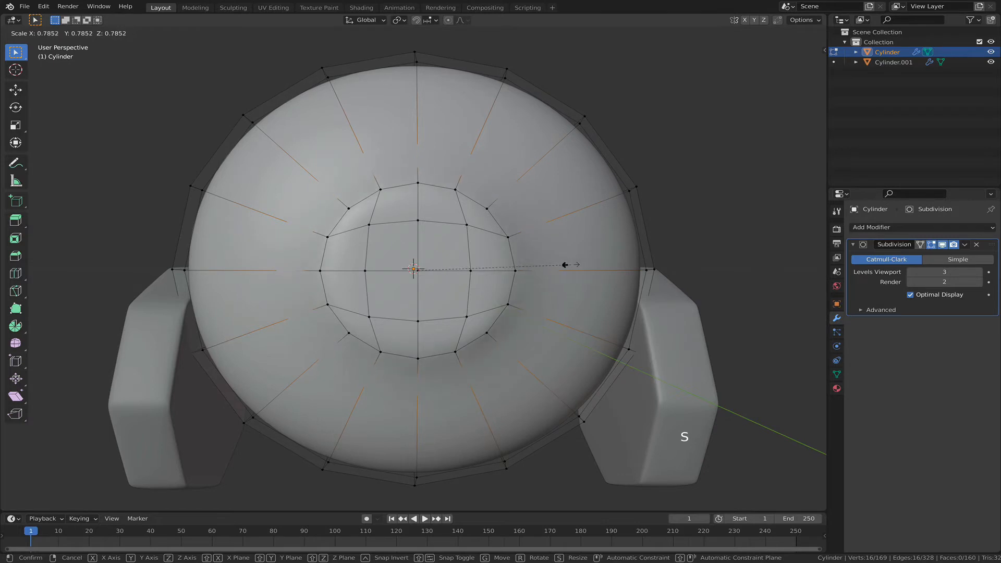
{"action": "left_click", "coordinate": [546, 265]}
{"action": "key", "text": "Tab"}
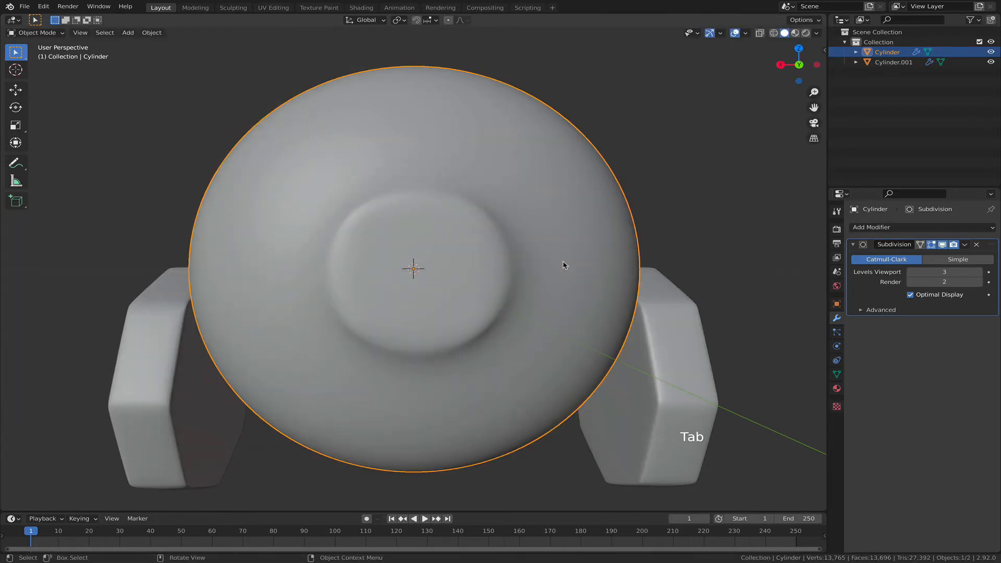
Step: Examine the shape of the barrel and wheels from the rear, the side and the muzzle end
{"action": "middle_click_drag", "start_coordinate": [563, 264], "coordinate": [645, 290]}
{"action": "scroll", "coordinate": [644, 290], "scroll_direction": "down", "scroll_amount": 2}
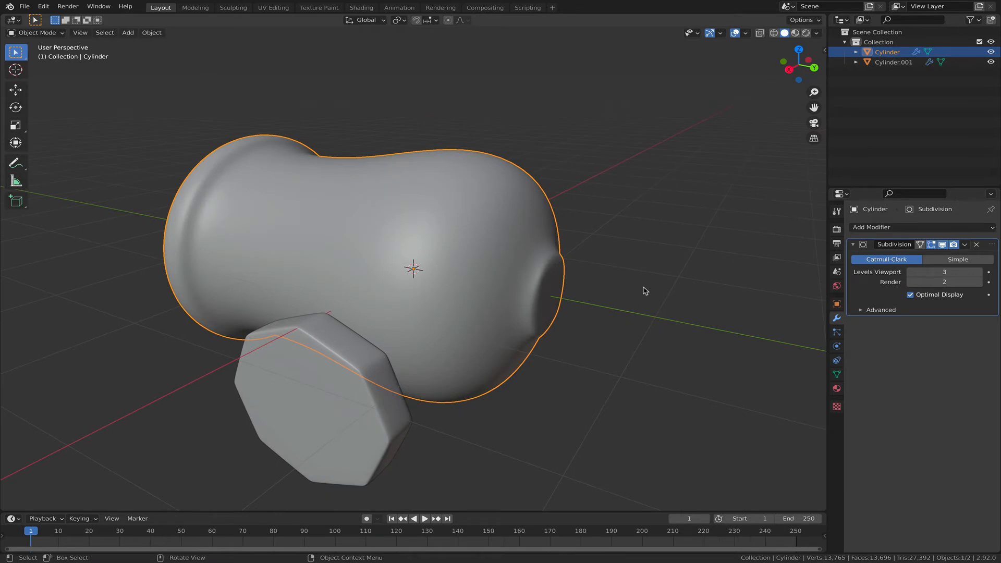
{"action": "scroll", "coordinate": [518, 288], "scroll_direction": "down", "scroll_amount": 3}
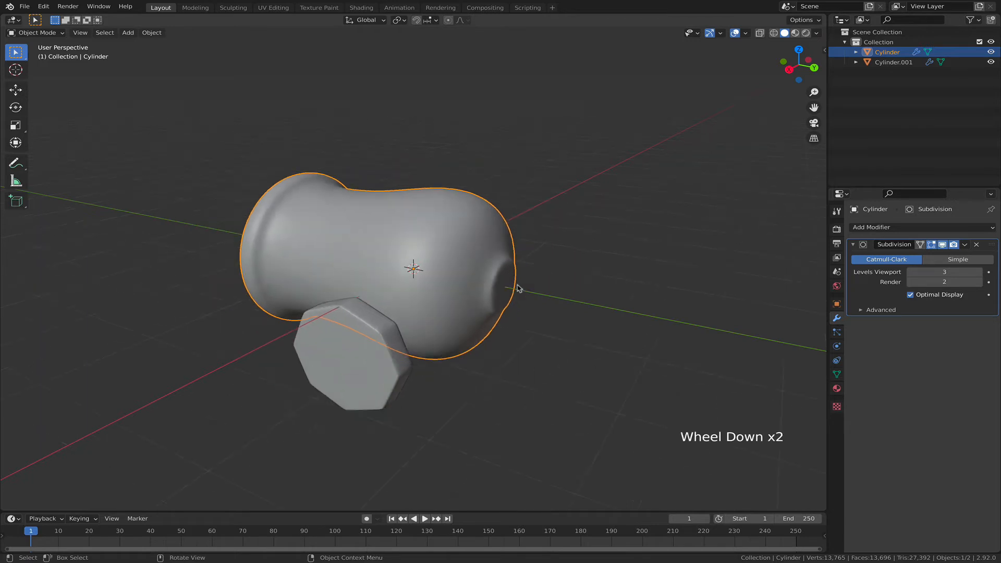
{"action": "mouse_move", "coordinate": [519, 288]}
{"action": "middle_mouse_down"}
{"action": "mouse_move", "coordinate": [459, 307]}
{"action": "mouse_move", "coordinate": [521, 324]}
{"action": "mouse_move", "coordinate": [528, 278]}
{"action": "middle_mouse_up"}
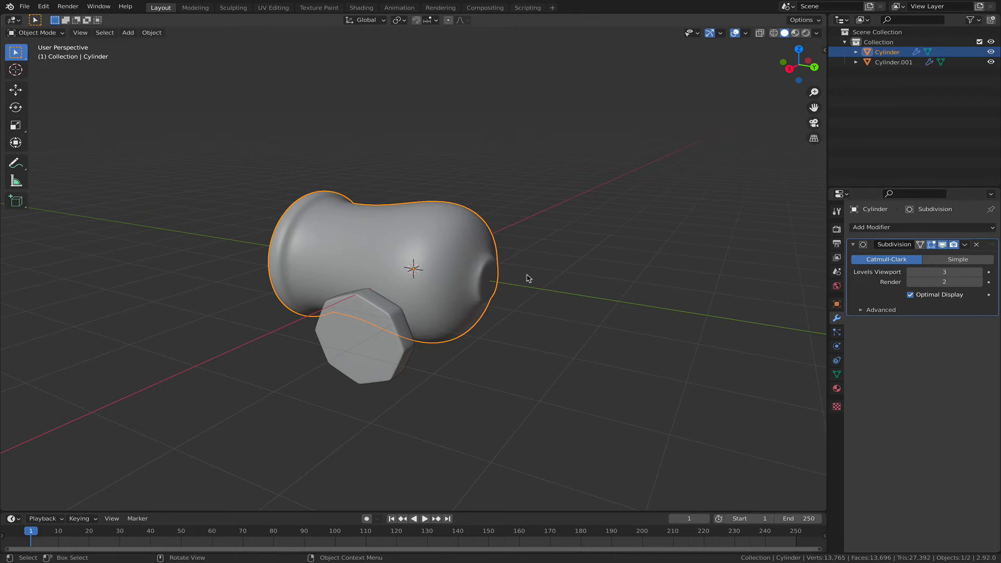
{"action": "scroll", "coordinate": [523, 279], "scroll_direction": "down", "scroll_amount": 4}
{"action": "mouse_move", "coordinate": [522, 279]}
{"action": "middle_mouse_down"}
{"action": "mouse_move", "coordinate": [496, 287]}
{"action": "mouse_move", "coordinate": [576, 287]}
{"action": "mouse_move", "coordinate": [583, 262]}
{"action": "mouse_move", "coordinate": [502, 286]}
{"action": "mouse_move", "coordinate": [581, 308]}
{"action": "mouse_move", "coordinate": [533, 274]}
{"action": "middle_mouse_up"}
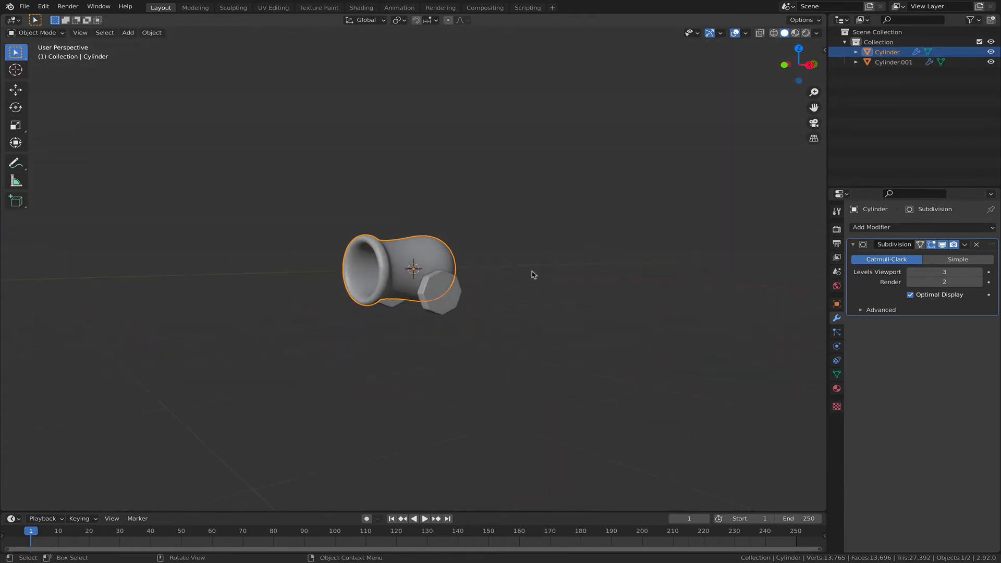
{"action": "scroll", "coordinate": [533, 275], "scroll_direction": "up", "scroll_amount": 5}
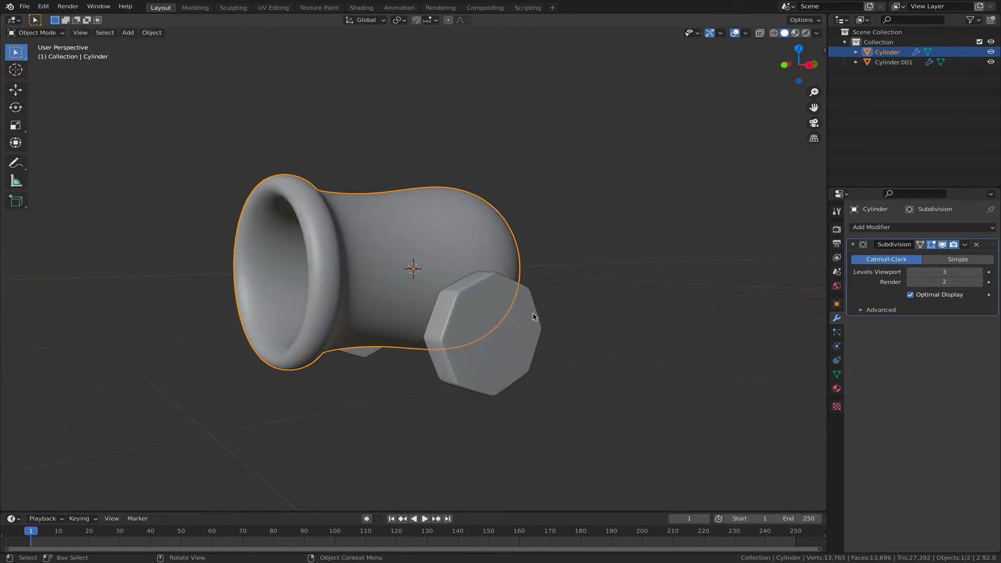
Step: Add an 8-vertex cylinder mesh for the wheel axle and rotate it 90° around the Y axis
{"action": "key", "text": "shift+a"}
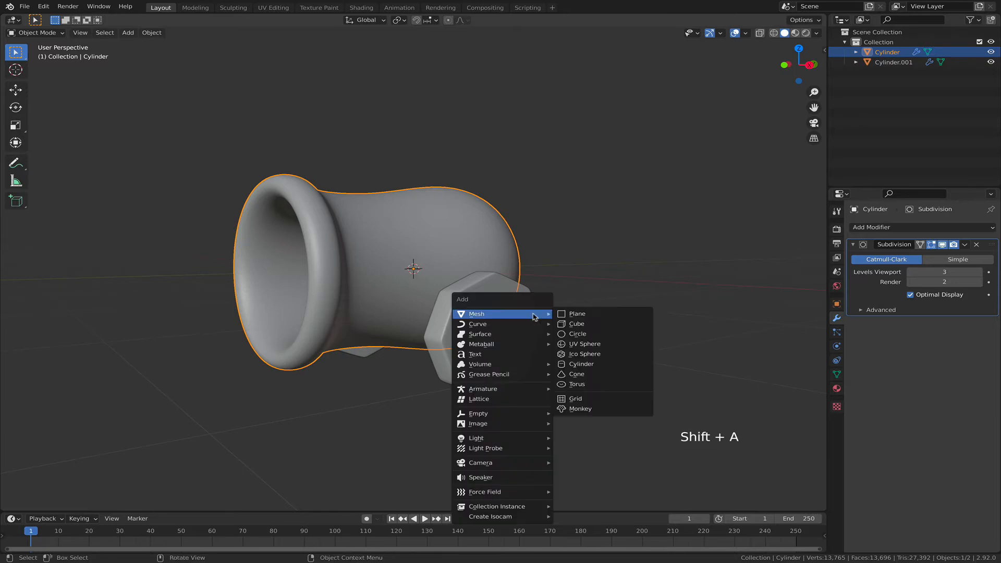
{"action": "left_click", "coordinate": [579, 367]}
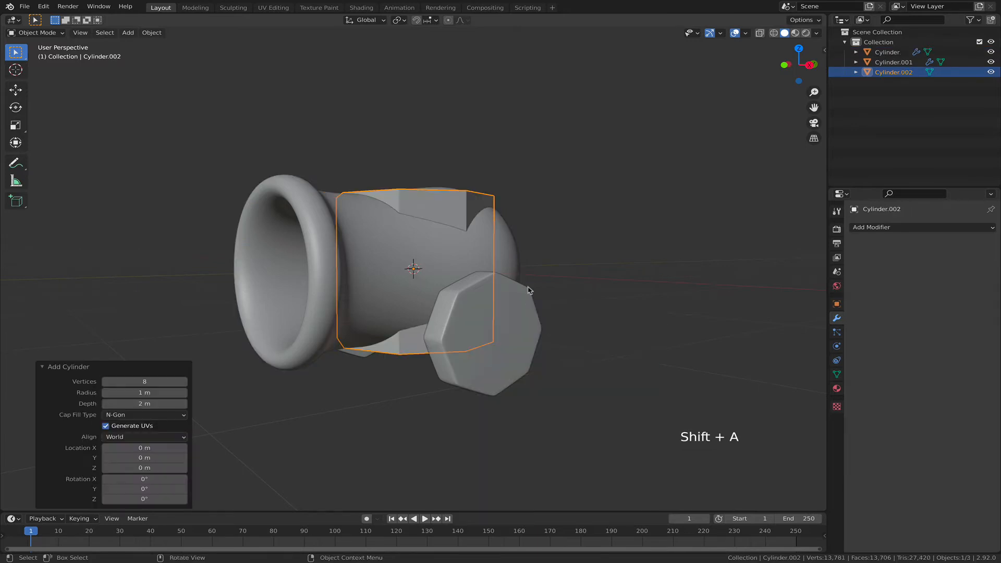
{"action": "scroll", "coordinate": [500, 258], "scroll_direction": "down", "scroll_amount": 2}
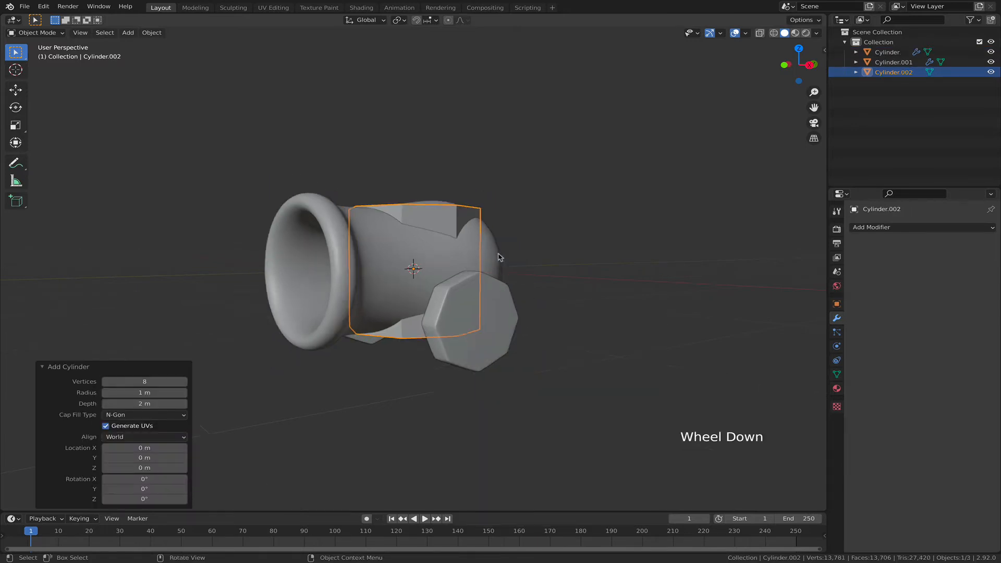
{"action": "middle_click_drag", "start_coordinate": [500, 260], "coordinate": [533, 298]}
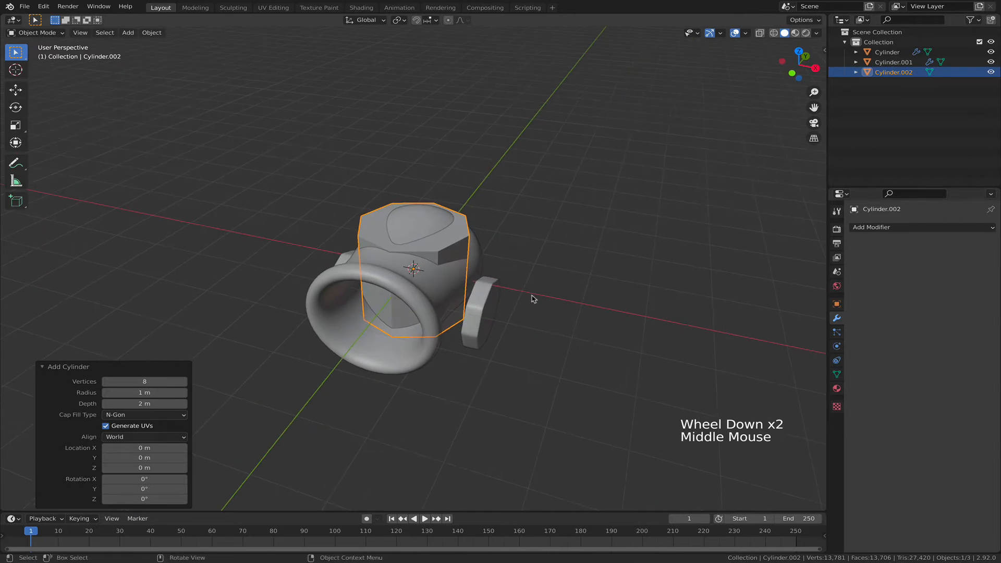
{"action": "type", "text": "r"}
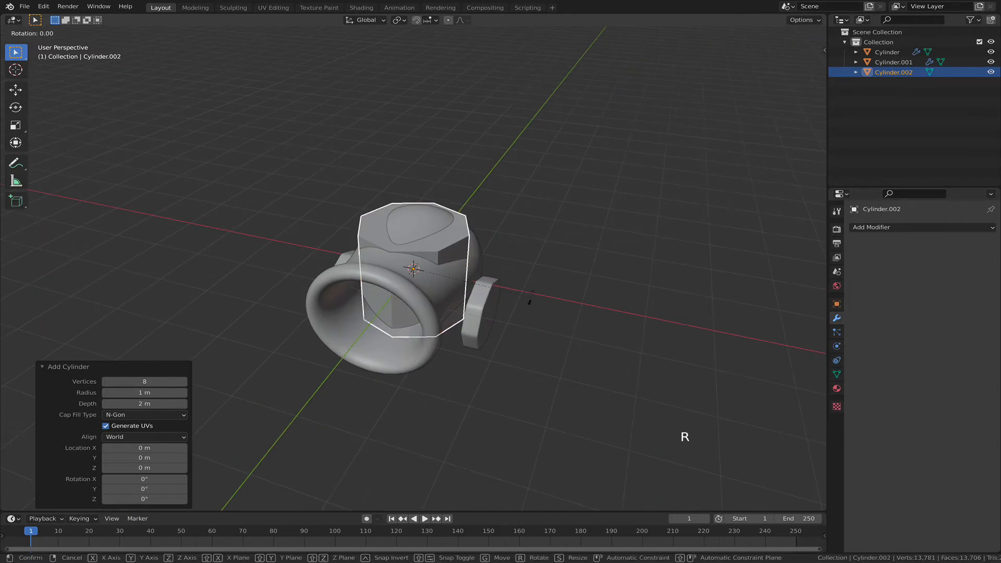
{"action": "type", "text": "y90"}
{"action": "key", "text": "Return"}
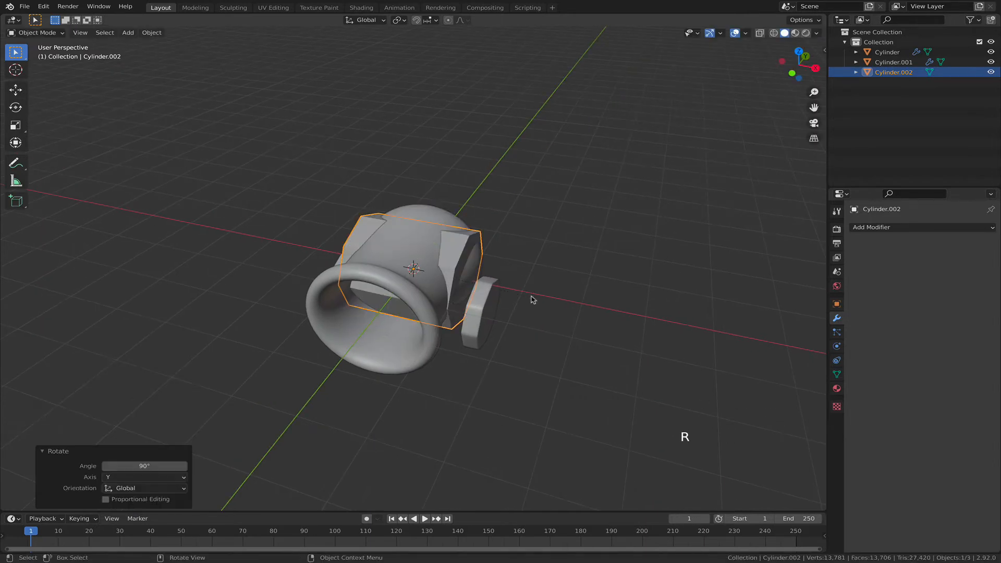
Step: Shrink the axle cylinder uniformly to about 0.12, then stretch it along X by a factor of about 13.3
{"action": "key", "text": "s"}
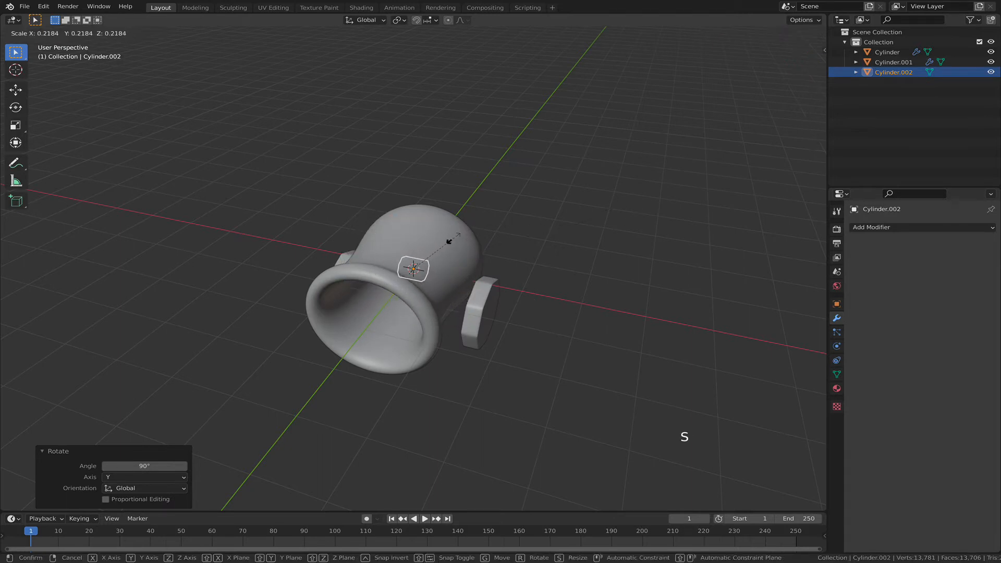
{"action": "left_click", "coordinate": [434, 248]}
{"action": "middle_click_drag", "start_coordinate": [448, 251], "coordinate": [422, 229]}
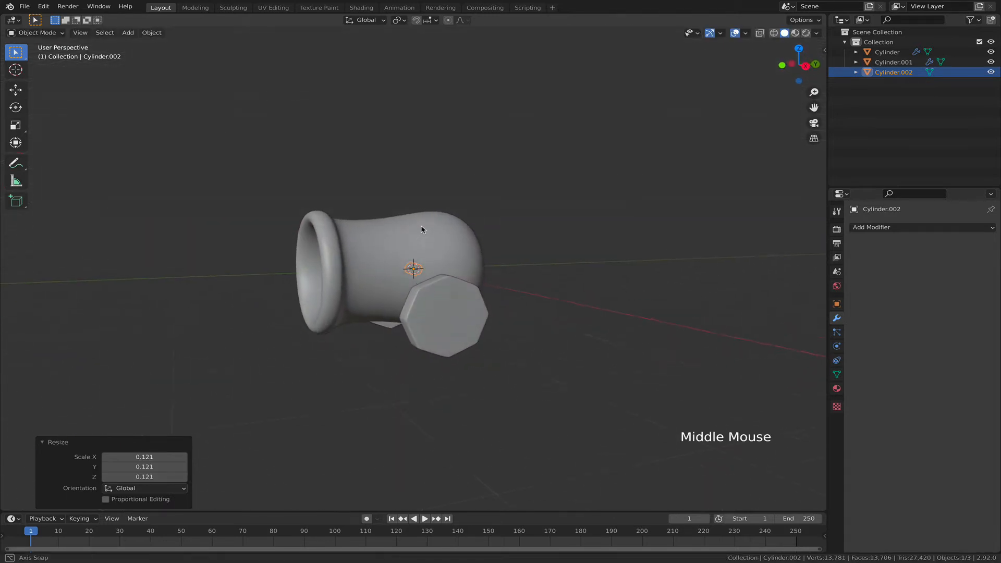
{"action": "key", "text": "s"}
{"action": "key", "text": "x"}
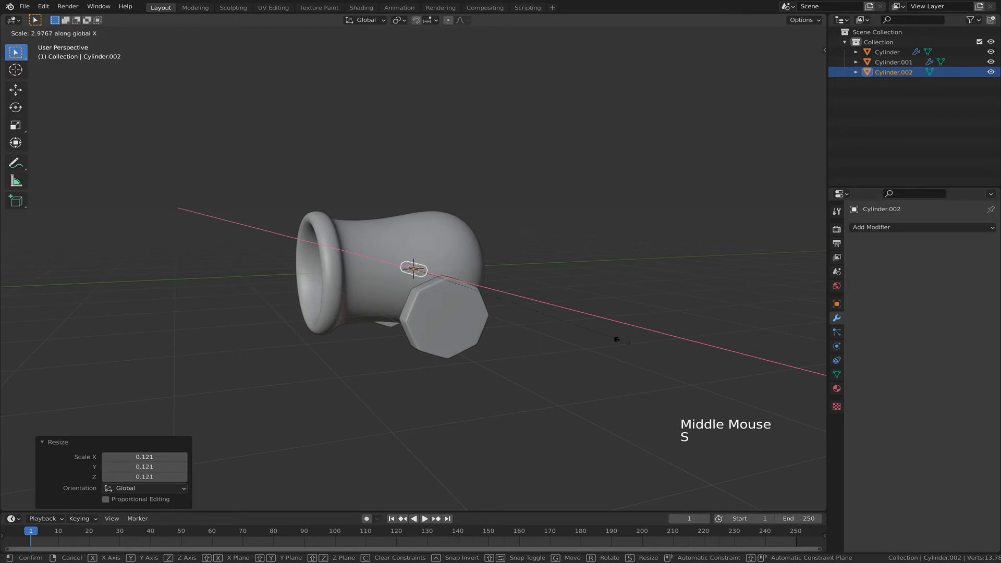
{"action": "left_click", "coordinate": [411, 249]}
{"action": "middle_click_drag", "start_coordinate": [412, 248], "coordinate": [453, 249]}
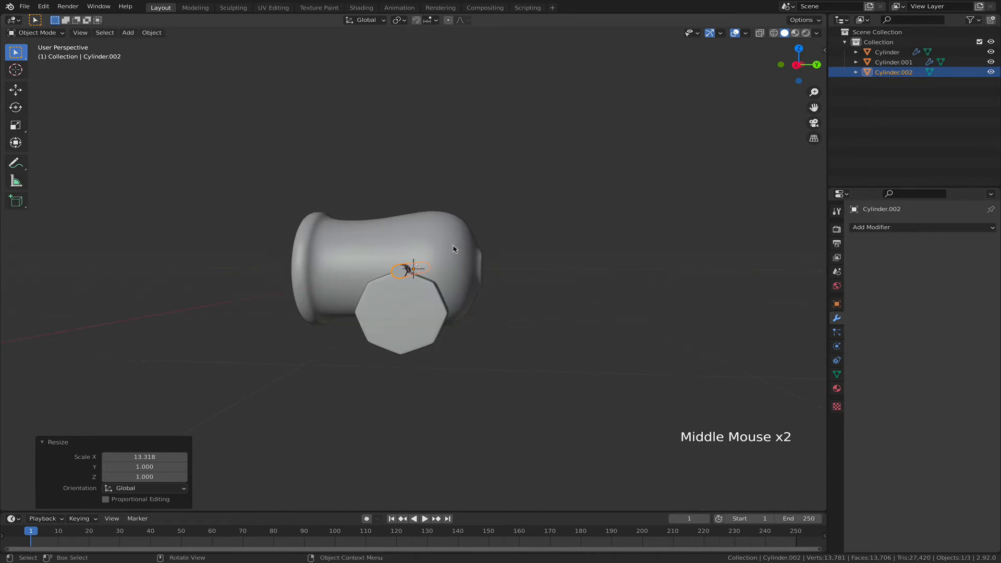
Step: Move the axle down about 0.71 m to the centre of the wheels, working in the right orthographic view
{"action": "key", "text": "KP_3"}
{"action": "scroll", "coordinate": [453, 250], "scroll_direction": "up", "scroll_amount": 4}
{"action": "key", "text": "g"}
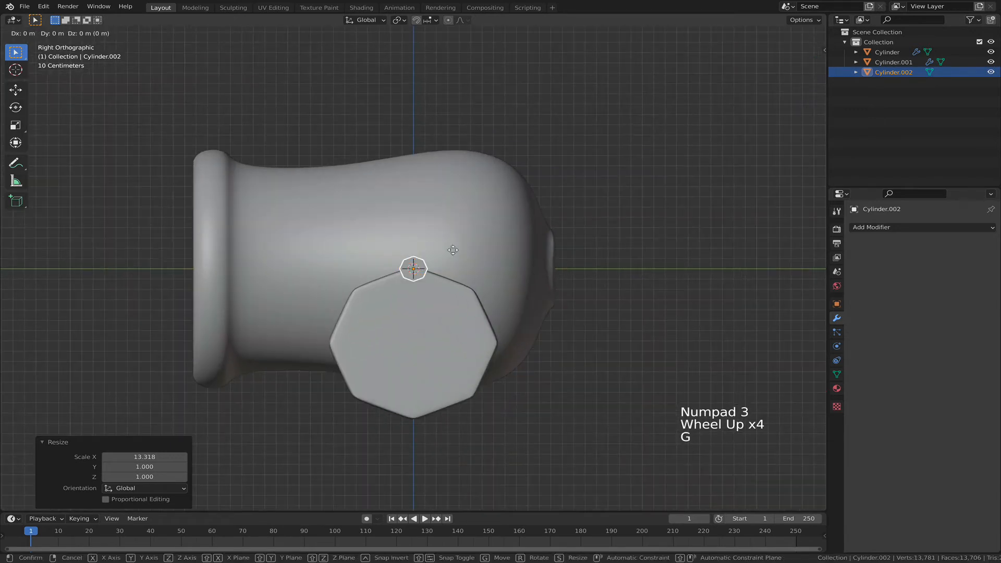
{"action": "left_click", "coordinate": [457, 325]}
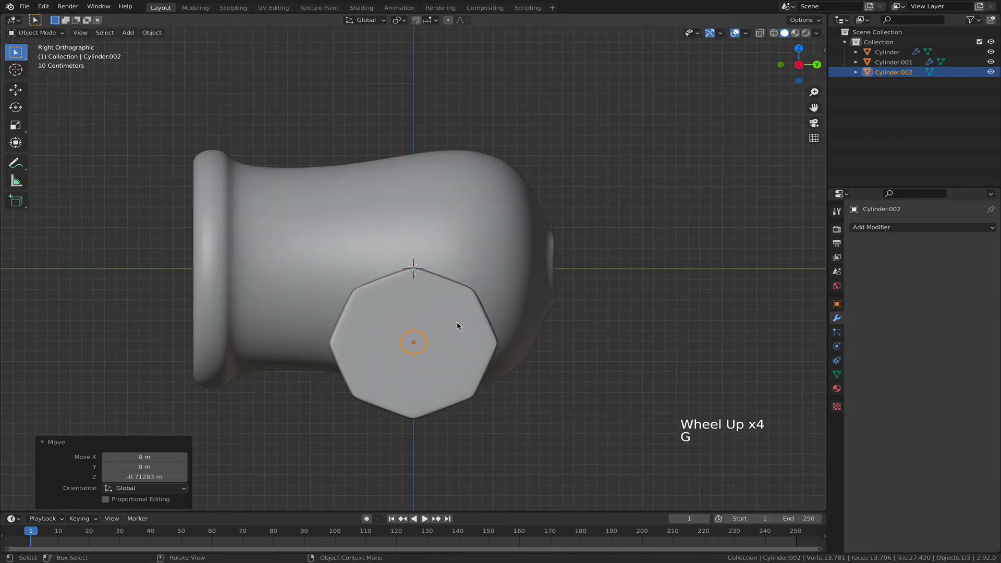
Step: Shorten the axle along X to about 0.96 so its ends protrude only slightly from the wheels
{"action": "middle_click_drag", "start_coordinate": [457, 326], "coordinate": [511, 327]}
{"action": "scroll", "coordinate": [441, 338], "scroll_direction": "down", "scroll_amount": 4}
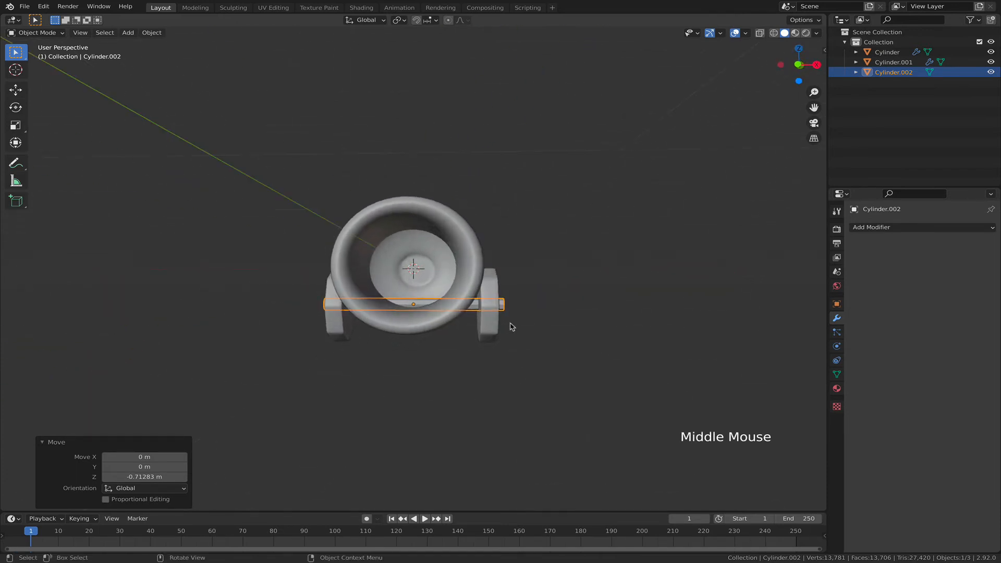
{"action": "key", "text": "s"}
{"action": "key", "text": "x"}
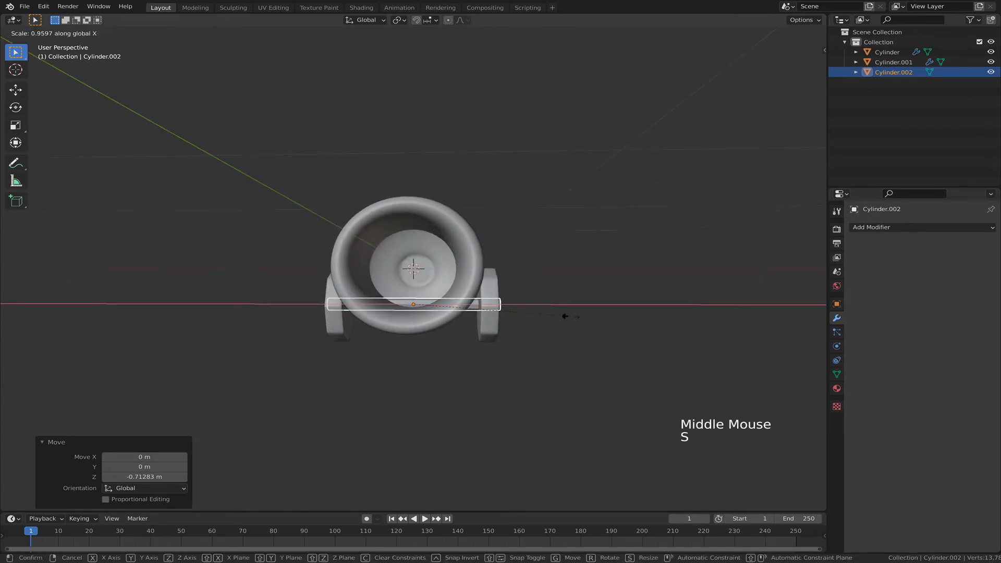
{"action": "left_click", "coordinate": [571, 319]}
Step: Give the axle a Bevel modifier with 2 segments and a Subdivision Surface modifier at viewport level 2
{"action": "middle_click_drag", "start_coordinate": [572, 320], "coordinate": [541, 329]}
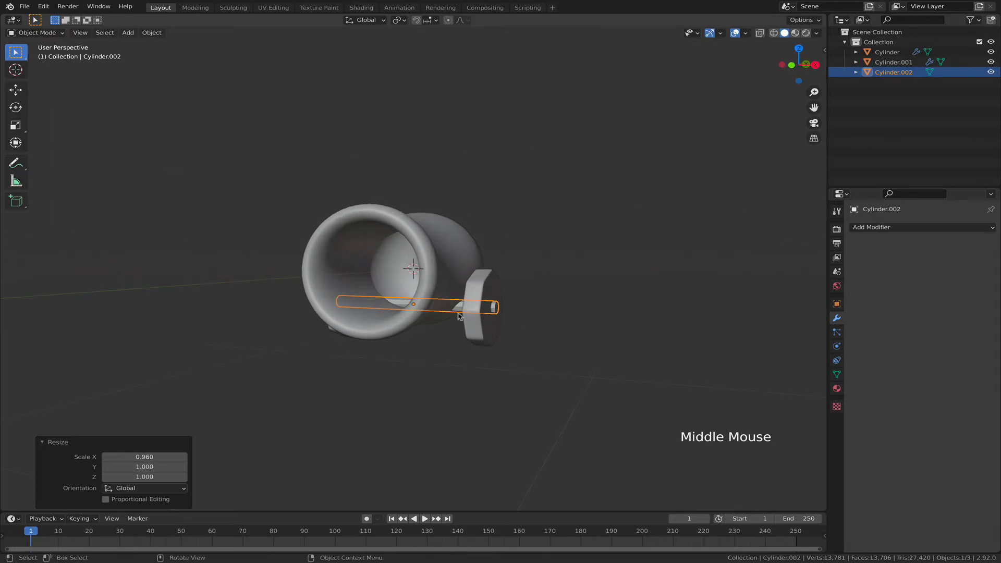
{"action": "left_click", "coordinate": [891, 228]}
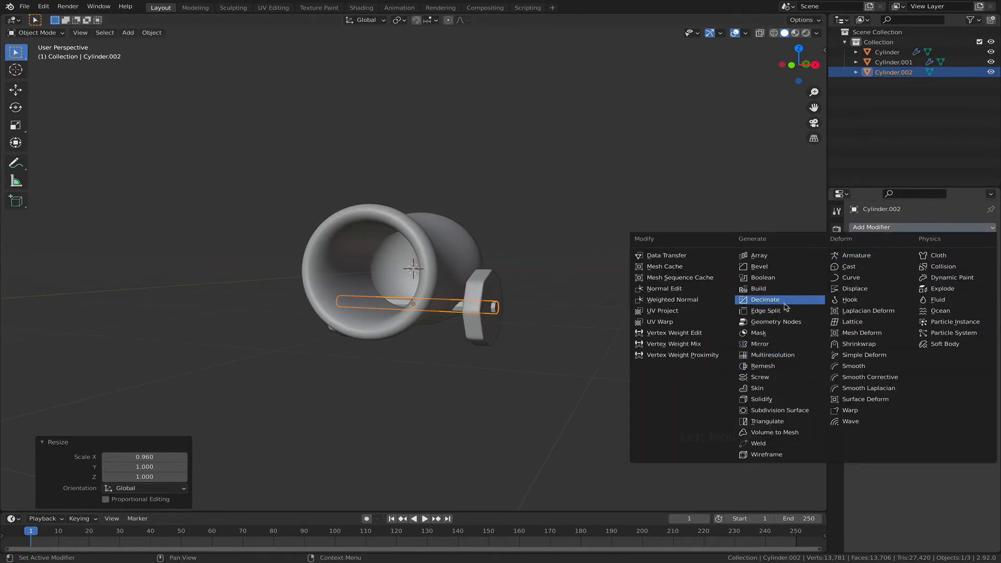
{"action": "left_click", "coordinate": [780, 267]}
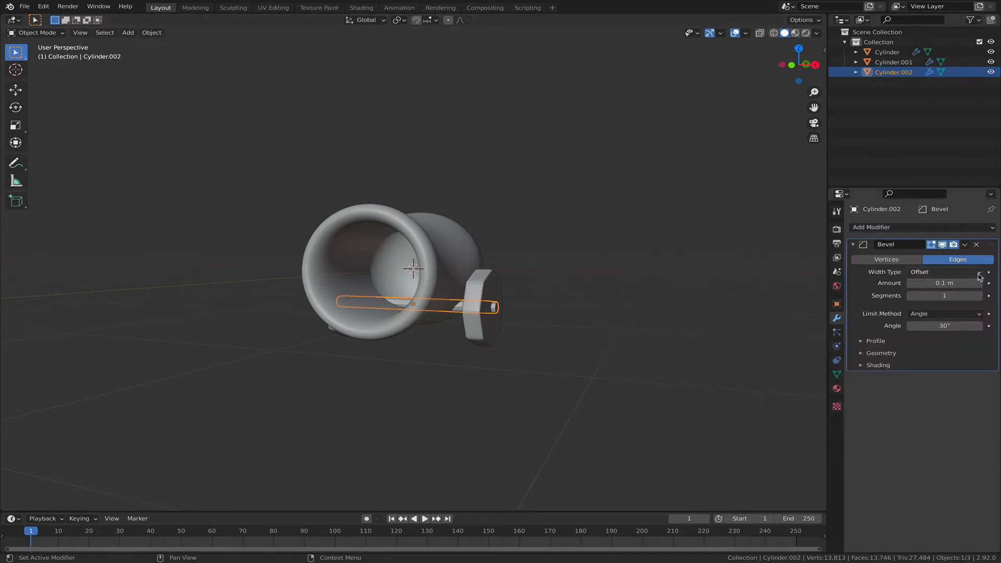
{"action": "left_click", "coordinate": [947, 231]}
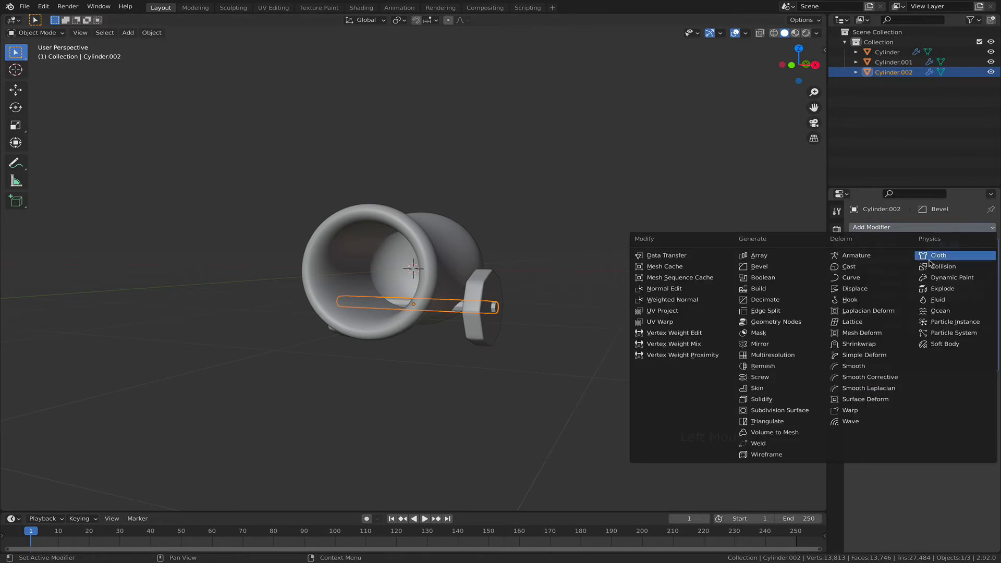
{"action": "left_click", "coordinate": [806, 412]}
{"action": "left_click", "coordinate": [978, 406]}
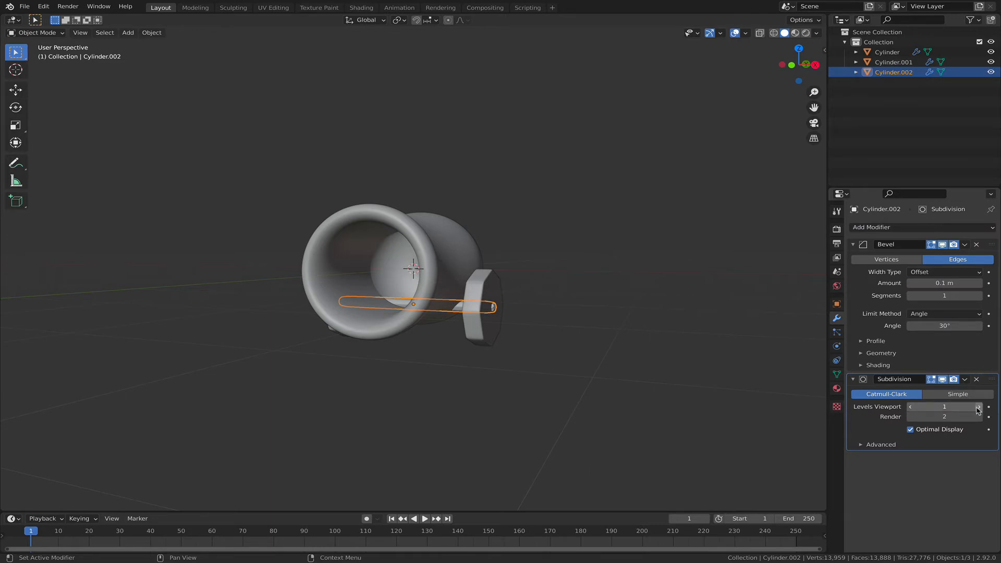
{"action": "scroll", "coordinate": [633, 342], "scroll_direction": "up", "scroll_amount": 1}
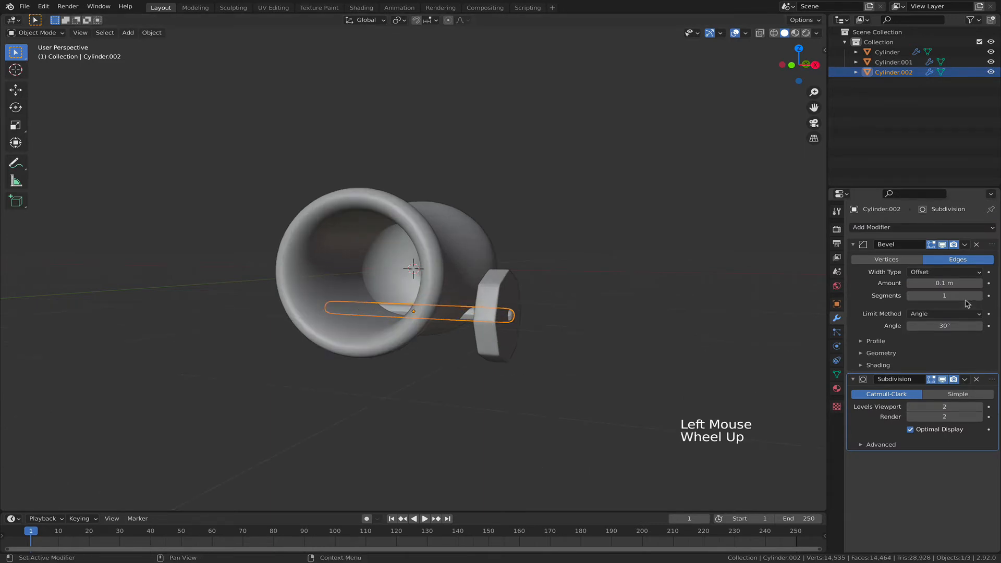
{"action": "left_click", "coordinate": [977, 296]}
{"action": "left_click", "coordinate": [711, 306]}
Step: Raise the cannon barrel along Z in two moves, by about 0.26 m and about 0.22 m
{"action": "middle_click_drag", "start_coordinate": [710, 306], "coordinate": [611, 332]}
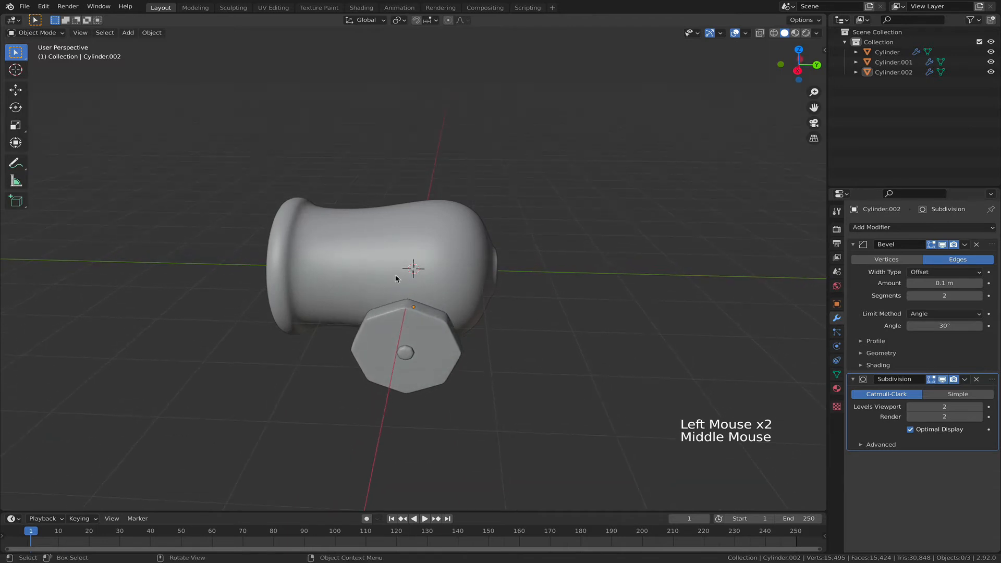
{"action": "left_click", "coordinate": [441, 287]}
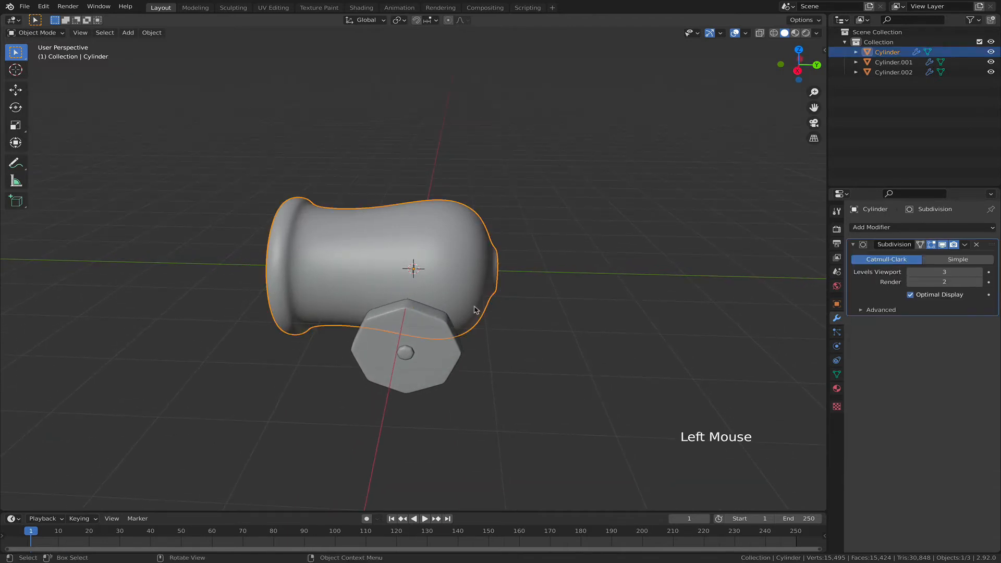
{"action": "middle_click_drag", "start_coordinate": [452, 292], "coordinate": [533, 245]}
{"action": "key", "text": "g"}
{"action": "key", "text": "z"}
{"action": "left_click", "coordinate": [457, 244]}
{"action": "key", "text": "g"}
{"action": "key", "text": "z"}
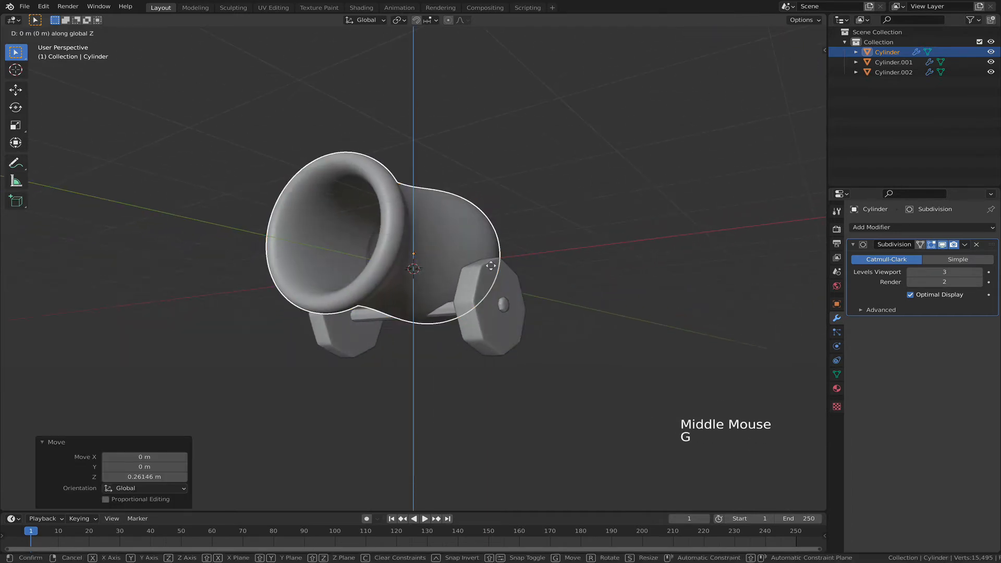
{"action": "left_click", "coordinate": [491, 254]}
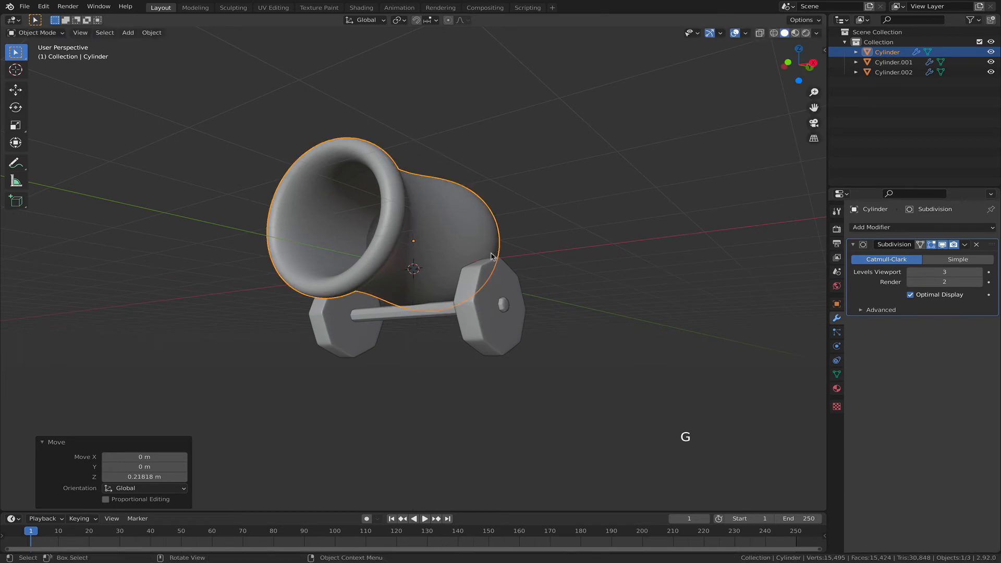
Step: In the right orthographic view, raise the barrel's entire mesh about 1.09 m along Z in Edit Mode, leaving its origin in place
{"action": "middle_click_drag", "start_coordinate": [491, 255], "coordinate": [483, 285]}
{"action": "key", "text": "KP_3"}
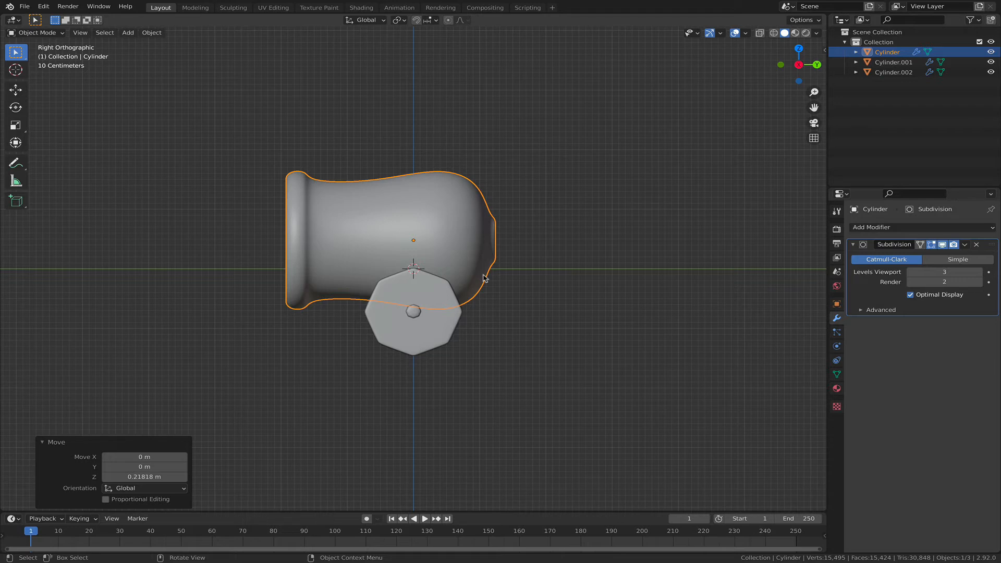
{"action": "key", "text": "Tab"}
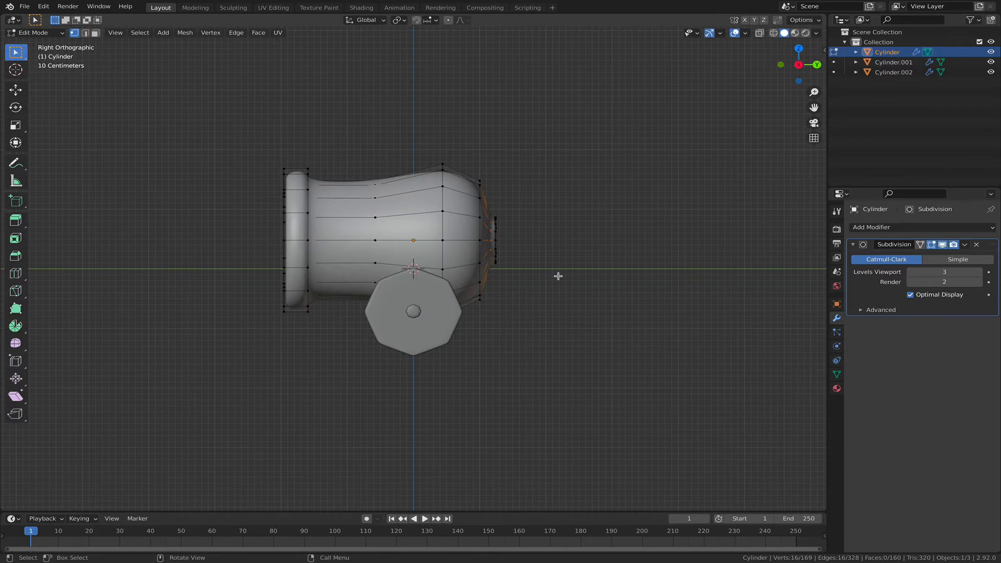
{"action": "key", "text": "a"}
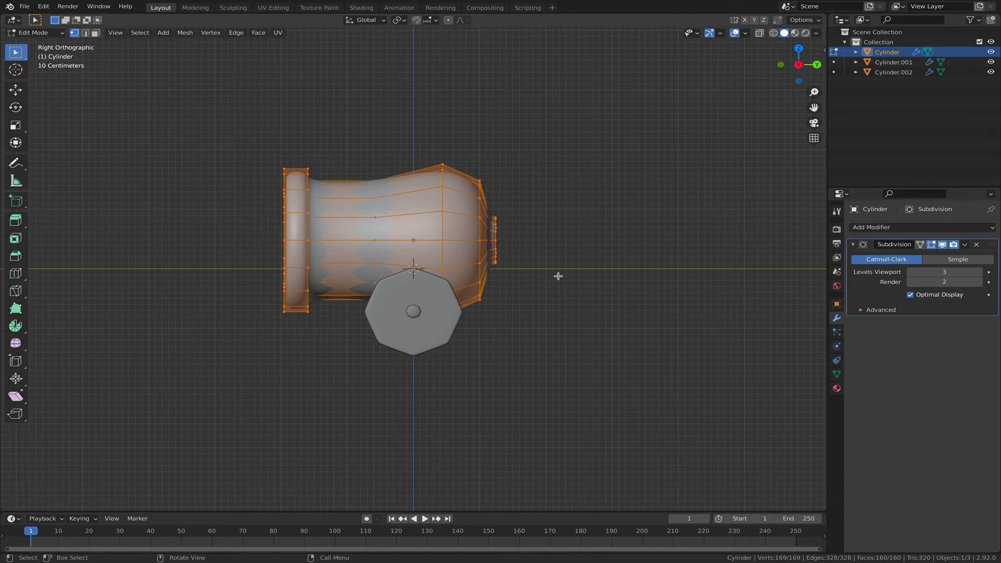
{"action": "key", "text": "g"}
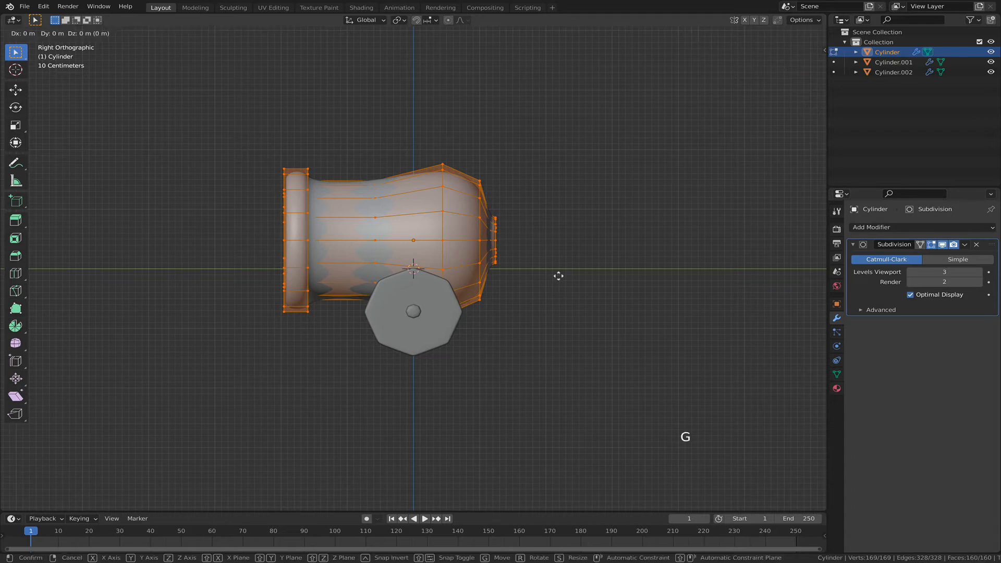
{"action": "key", "text": "z"}
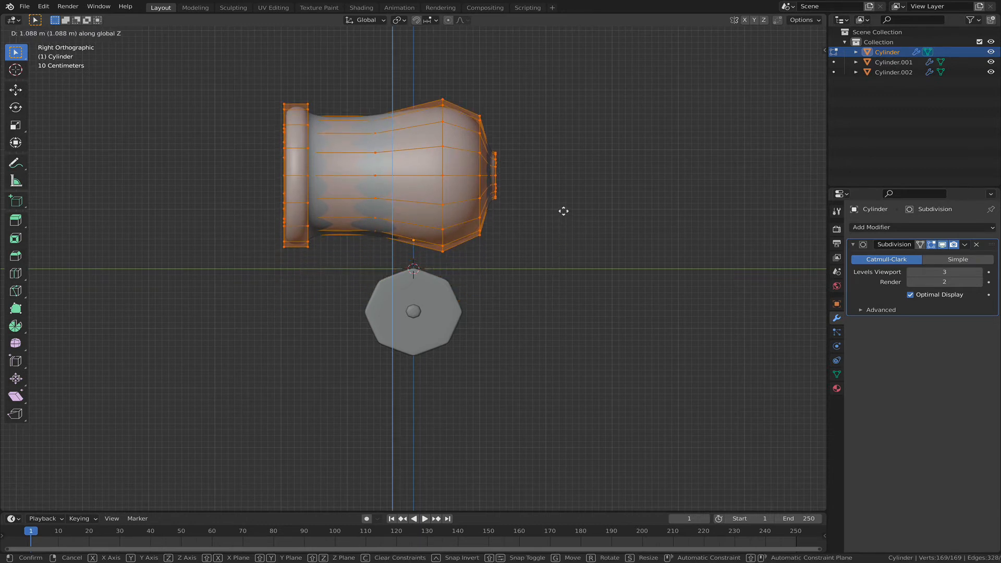
{"action": "left_click", "coordinate": [563, 211]}
{"action": "key", "text": "Tab"}
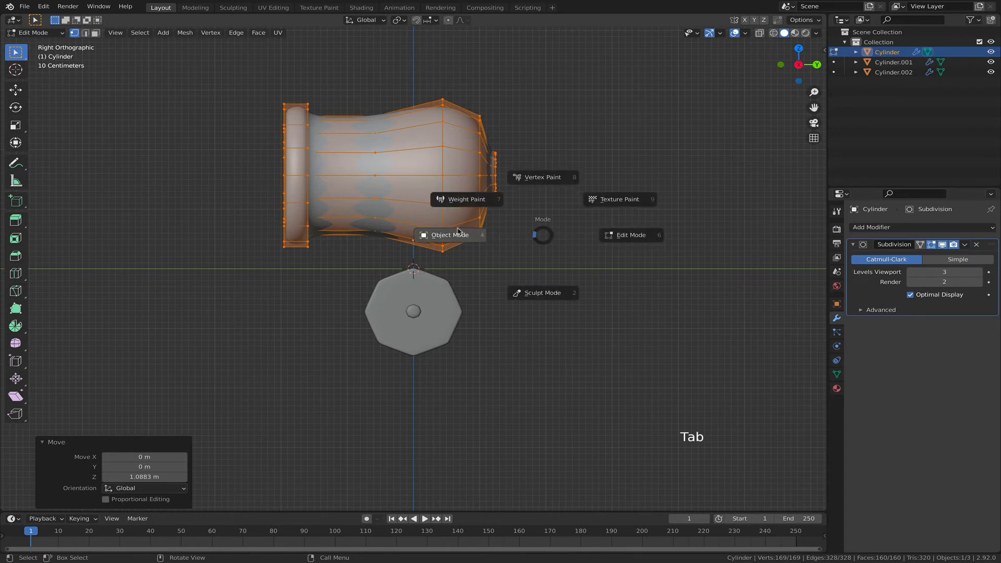
Step: Lower the barrel object about 1.05 m along Z so its origin sits near the axle
{"action": "key", "text": "g"}
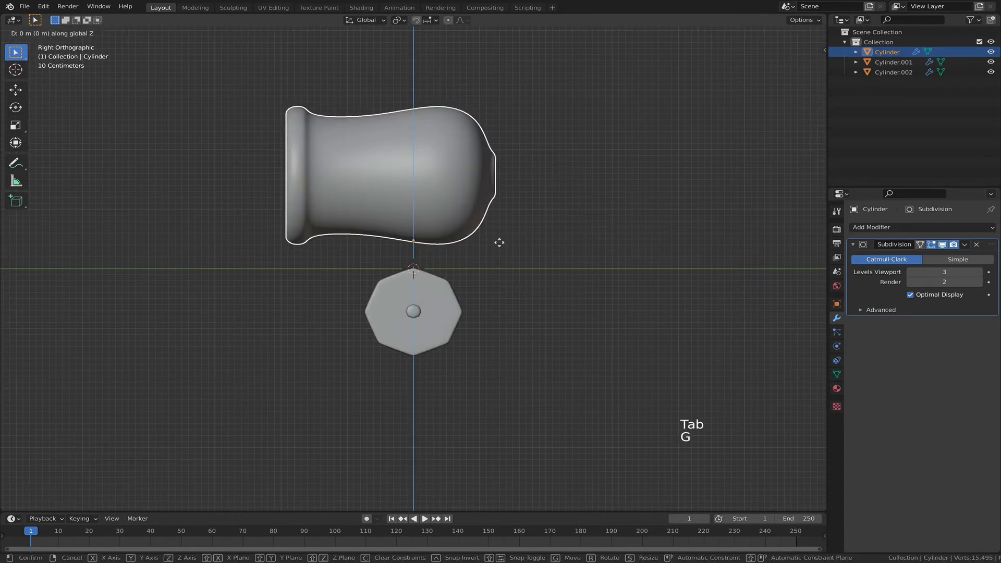
{"action": "key", "text": "z"}
{"action": "left_click", "coordinate": [497, 300]}
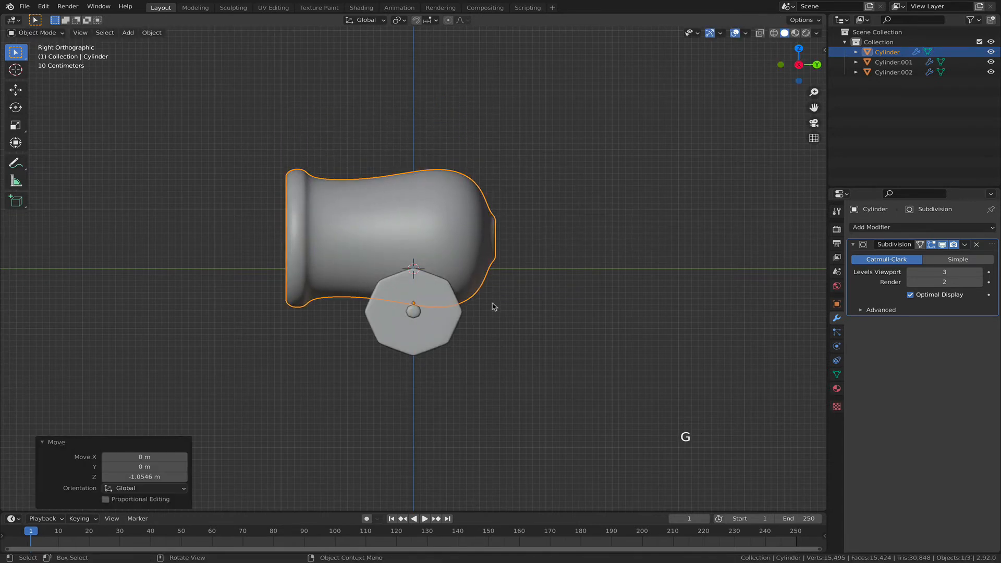
Step: Try rotating the barrel about 20.5° around its lowered origin, and undo the rotation
{"action": "middle_click_drag", "start_coordinate": [497, 302], "coordinate": [453, 315]}
{"action": "scroll", "coordinate": [464, 297], "scroll_direction": "down", "scroll_amount": 4}
{"action": "key", "text": "r"}
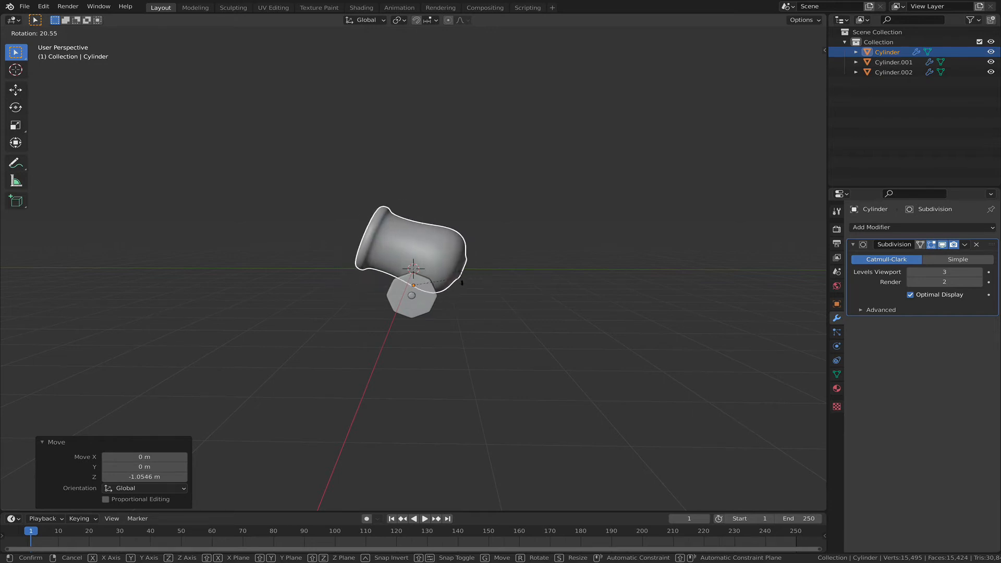
{"action": "left_click", "coordinate": [462, 282]}
{"action": "mouse_move", "coordinate": [529, 284]}
{"action": "middle_mouse_down"}
{"action": "mouse_move", "coordinate": [568, 284]}
{"action": "mouse_move", "coordinate": [516, 281]}
{"action": "middle_mouse_up"}
{"action": "key", "text": "super+z"}
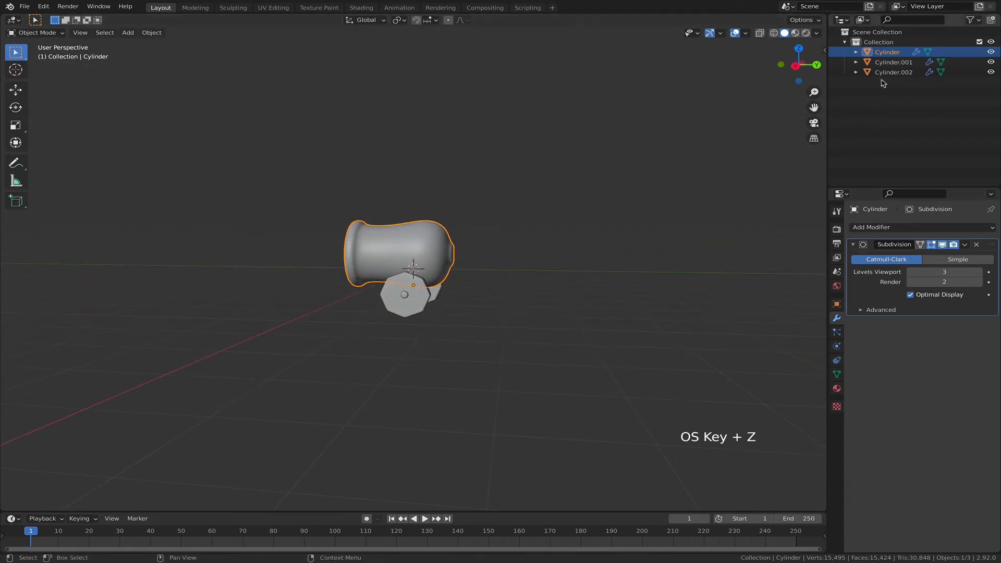
Step: Rename the barrel object Cannon_Body
{"action": "triple_click", "coordinate": [893, 51]}
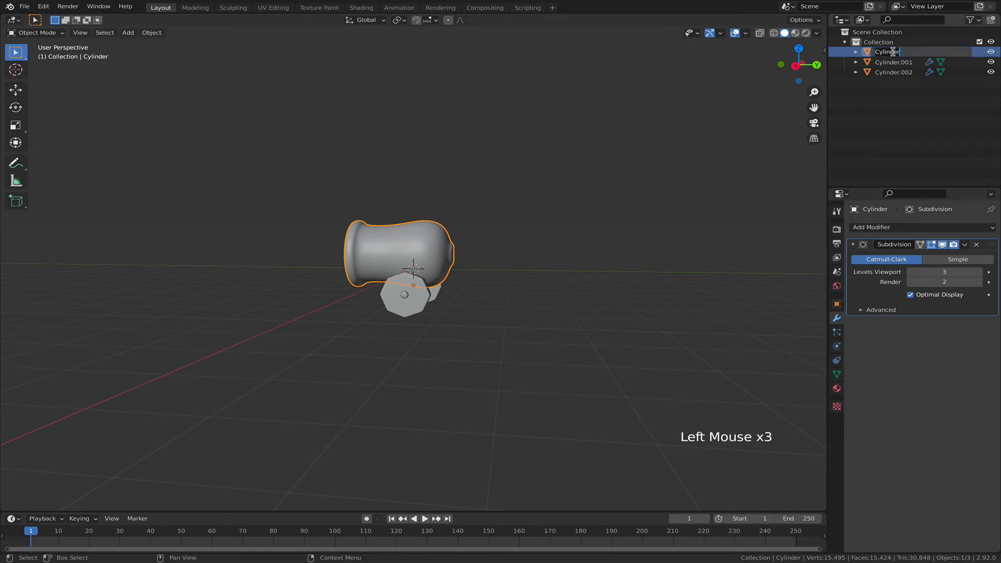
{"action": "type", "text": "Cannon_Body"}
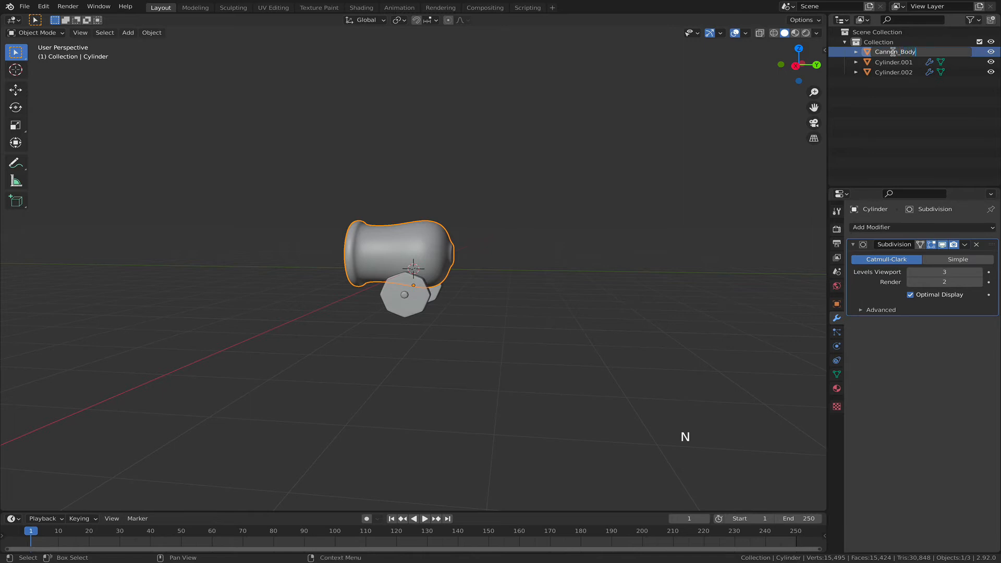
{"action": "key", "text": "Return"}
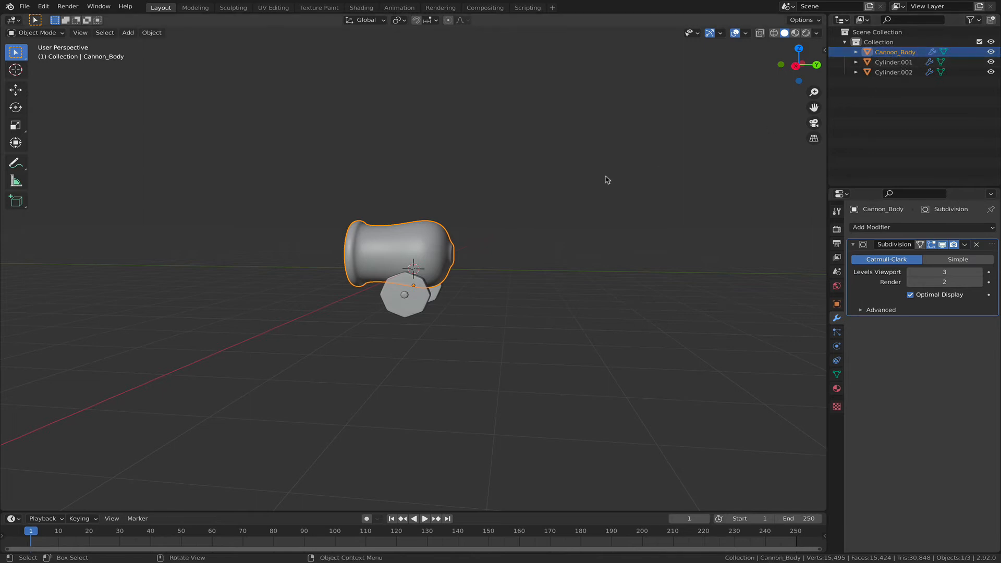
Step: Apply the Mirror modifier on the wheels
{"action": "middle_click_drag", "start_coordinate": [604, 180], "coordinate": [470, 277]}
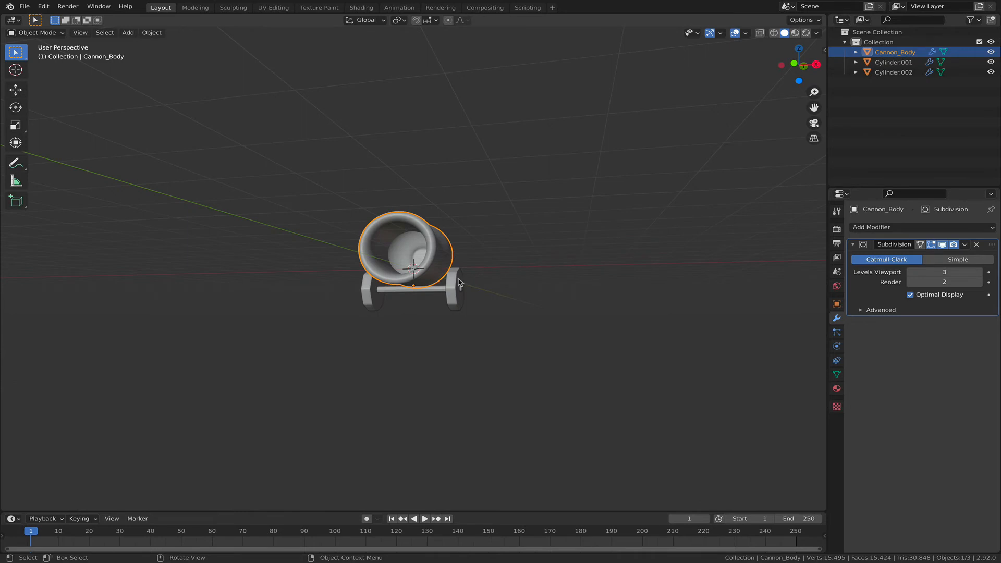
{"action": "left_click", "coordinate": [459, 282]}
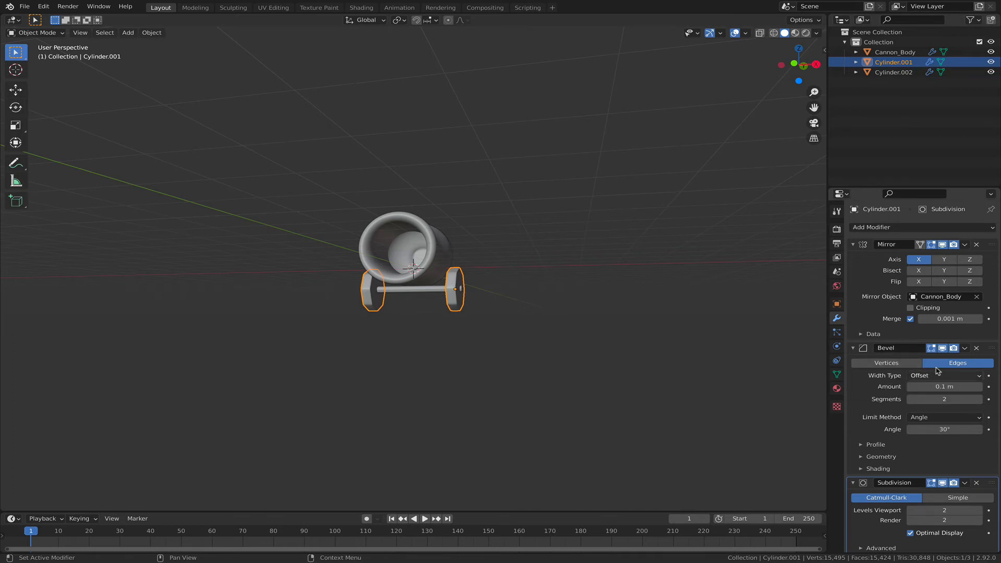
{"action": "left_click", "coordinate": [965, 244]}
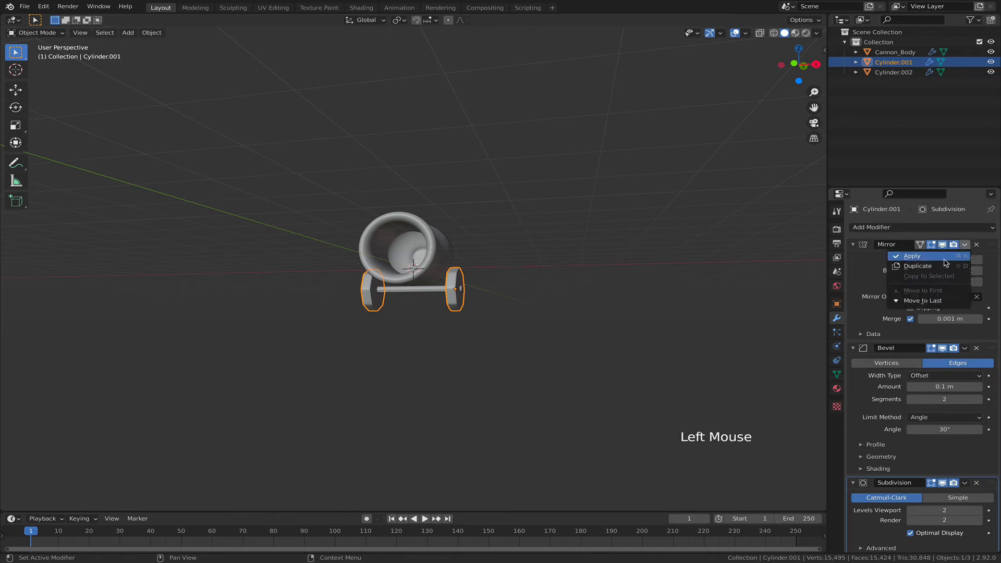
{"action": "left_click", "coordinate": [948, 257]}
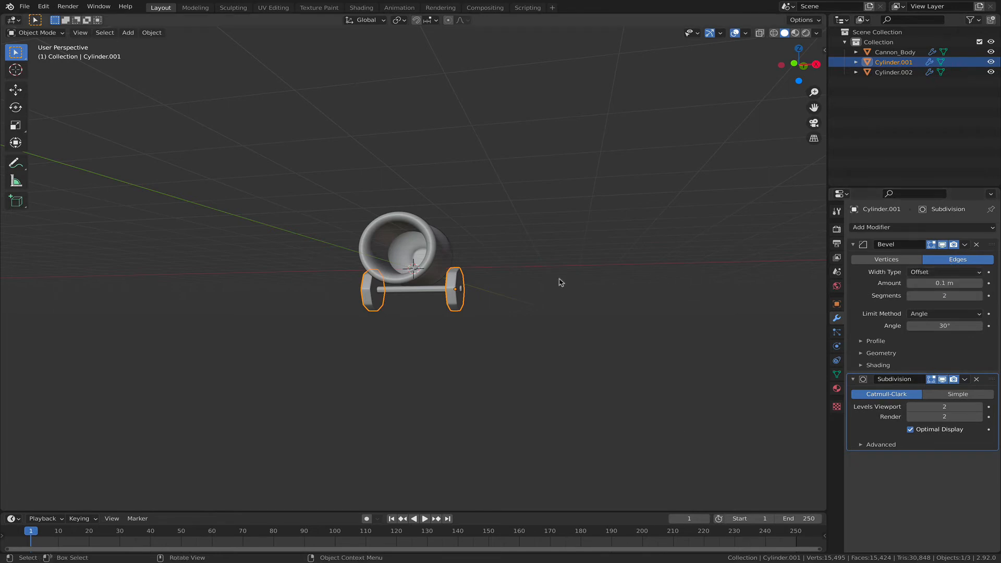
Step: Separate the linked geometry of the wheel on the negative X side into its own object and return to Object Mode
{"action": "key", "text": "Tab"}
{"action": "middle_click_drag", "start_coordinate": [388, 318], "coordinate": [388, 317]}
{"action": "left_click", "coordinate": [367, 307]}
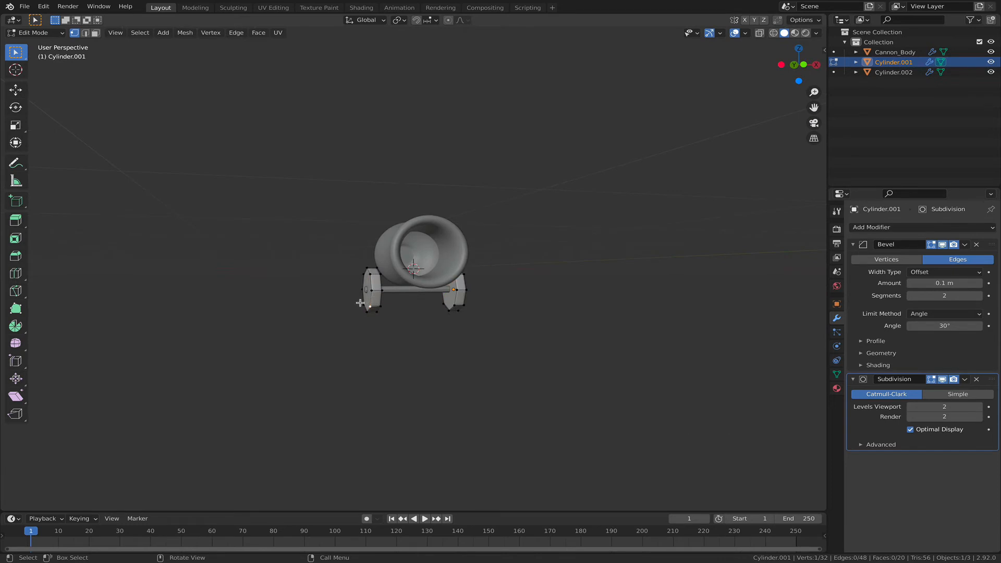
{"action": "key", "text": "l"}
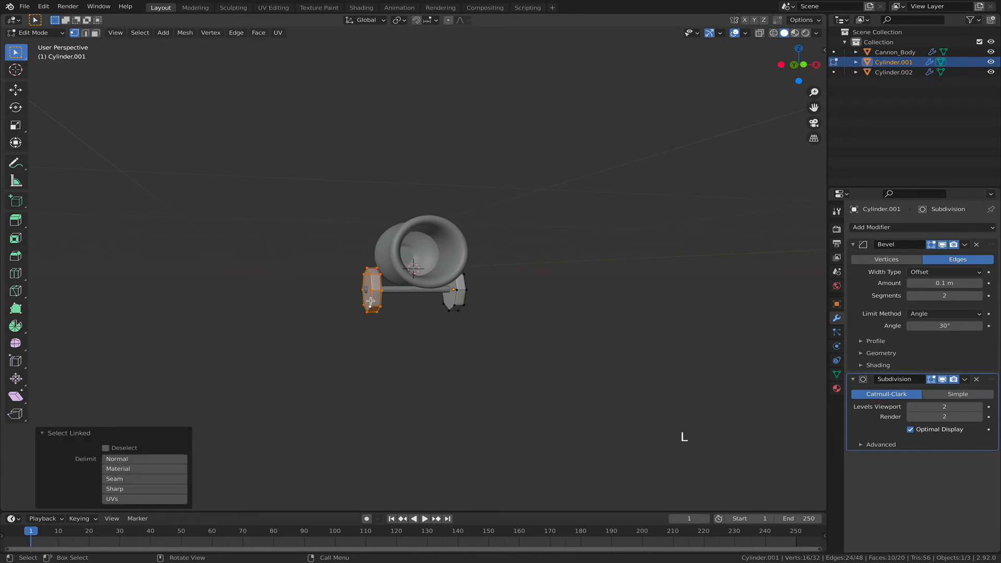
{"action": "key", "text": "p"}
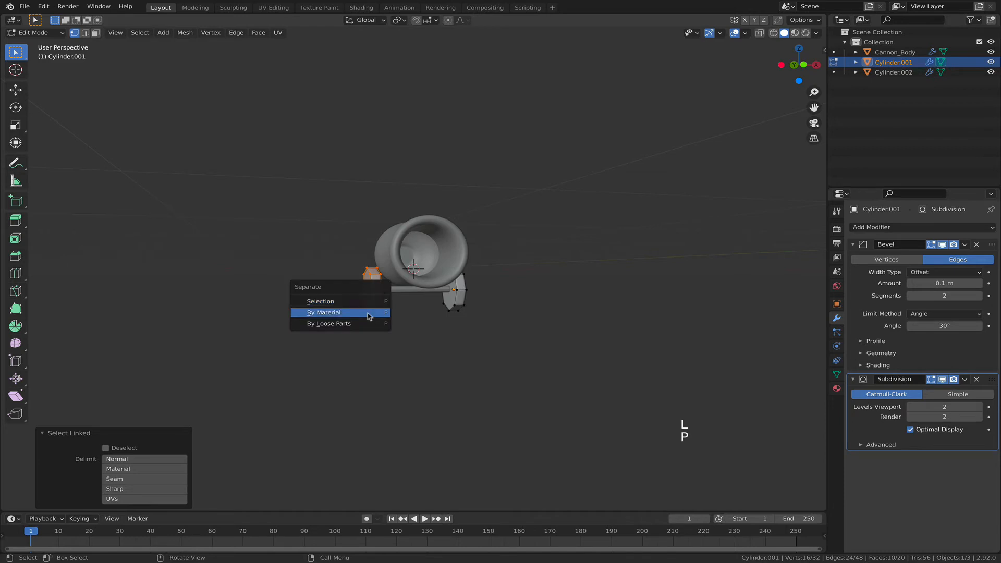
{"action": "left_click", "coordinate": [369, 302]}
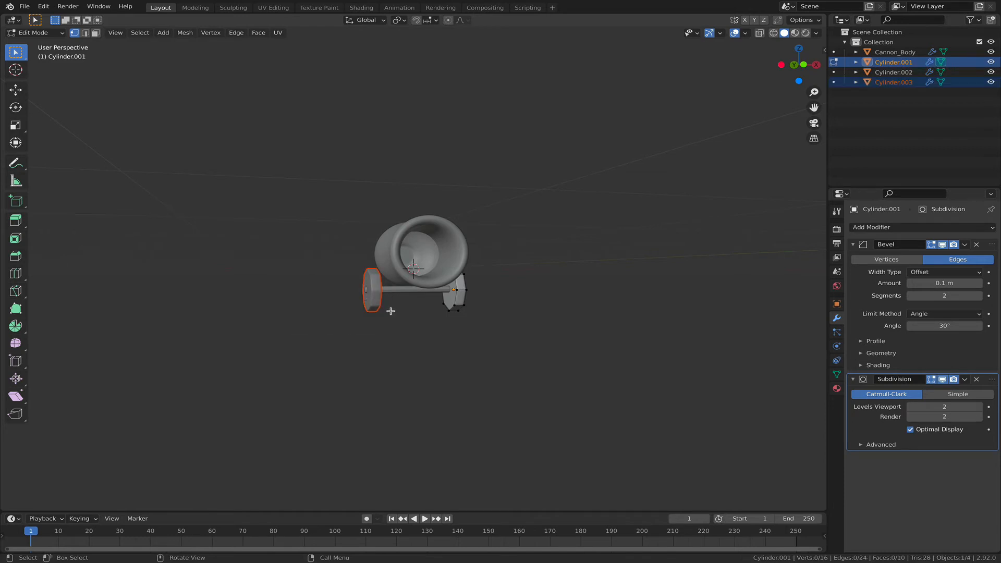
{"action": "key", "text": "Tab"}
Step: Select the wheel on the positive X side and rename it Cannon_Wheel.L
{"action": "left_click", "coordinate": [471, 312]}
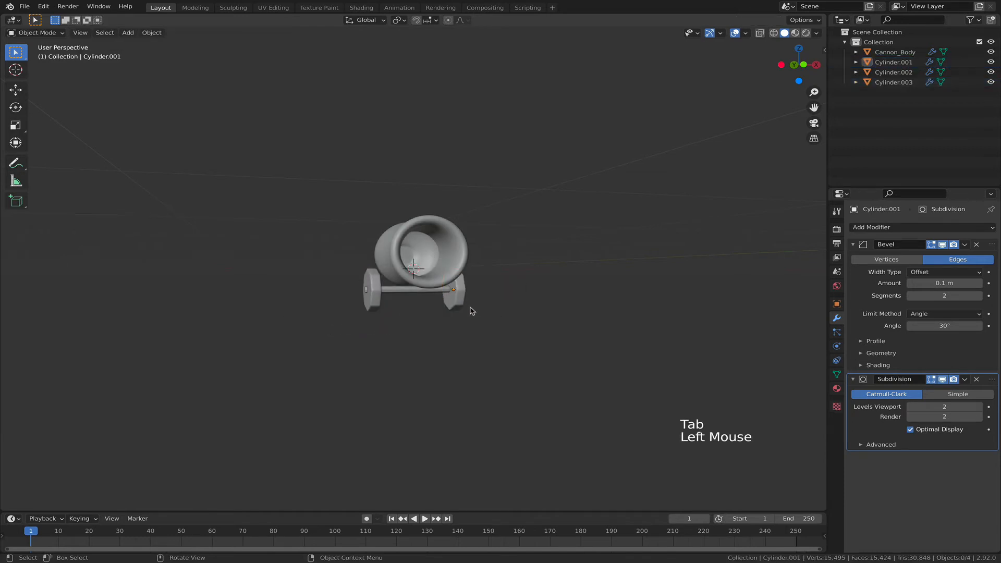
{"action": "left_click", "coordinate": [379, 305]}
{"action": "left_click", "coordinate": [455, 302]}
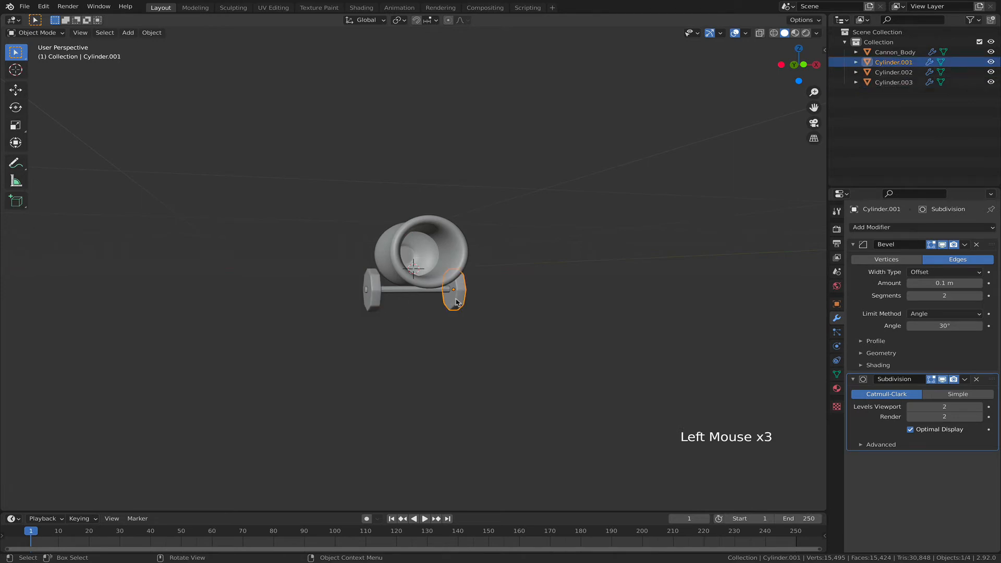
{"action": "middle_click_drag", "start_coordinate": [458, 302], "coordinate": [523, 284]}
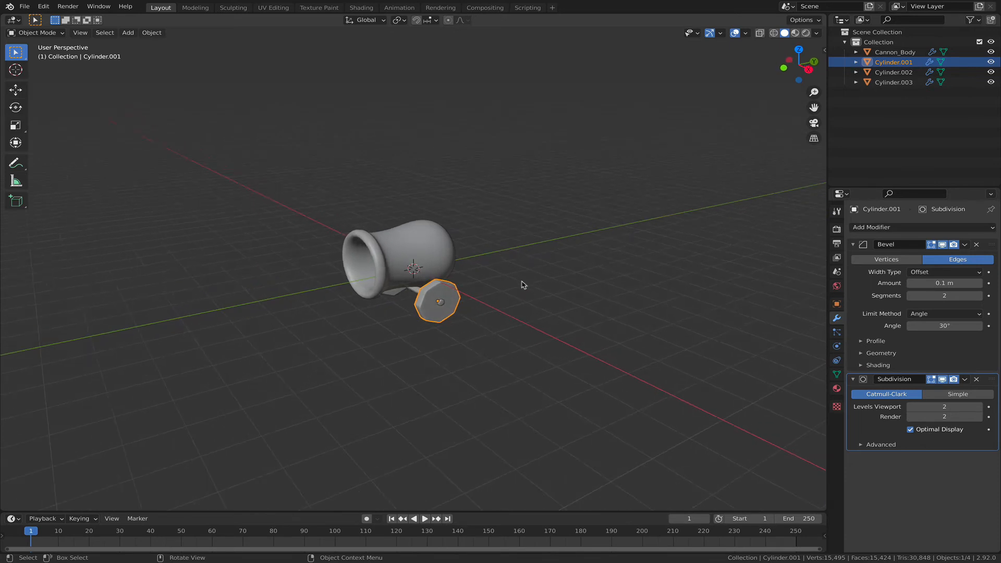
{"action": "left_click", "coordinate": [897, 62]}
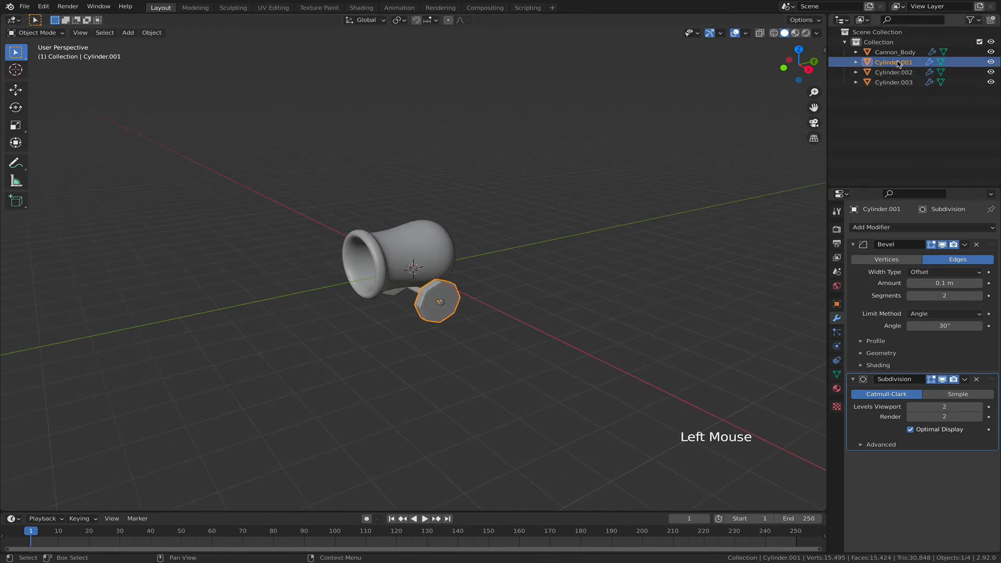
{"action": "double_click", "coordinate": [897, 62]}
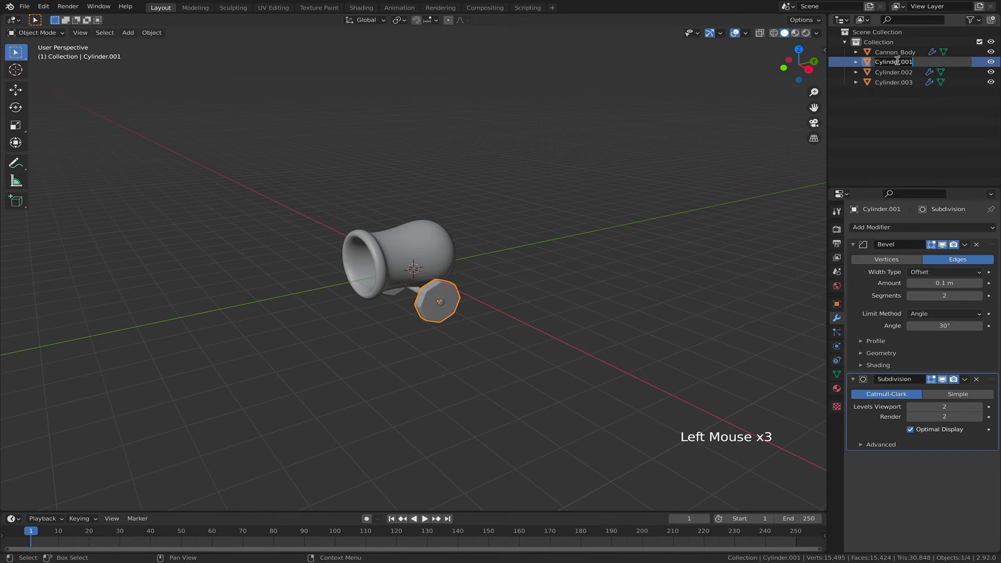
{"action": "type", "text": "Ca"}
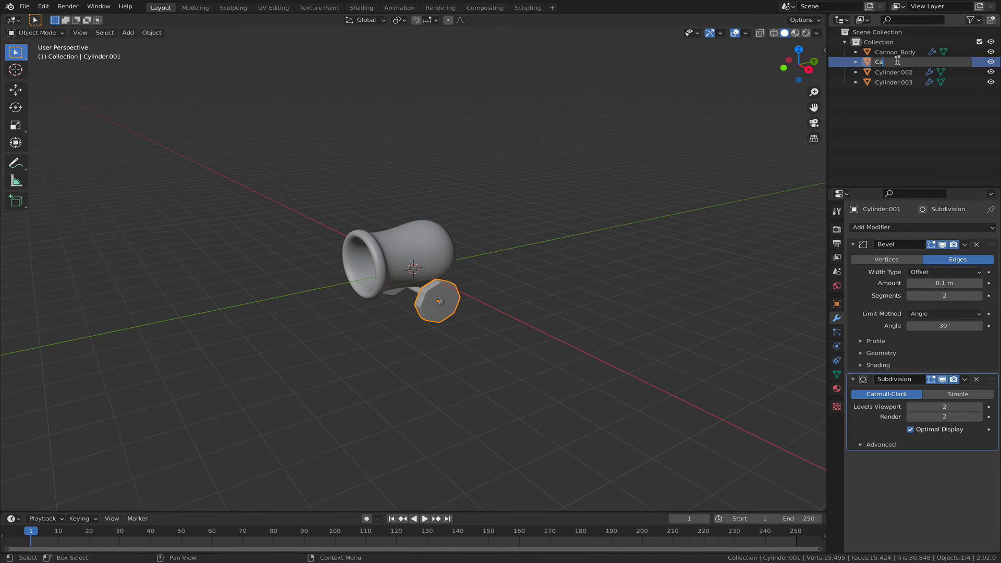
{"action": "type", "text": "nnon_Wheel.L"}
Step: Rename the separated wheel on the negative X side Cannon_Wheel.R
{"action": "left_click", "coordinate": [892, 72]}
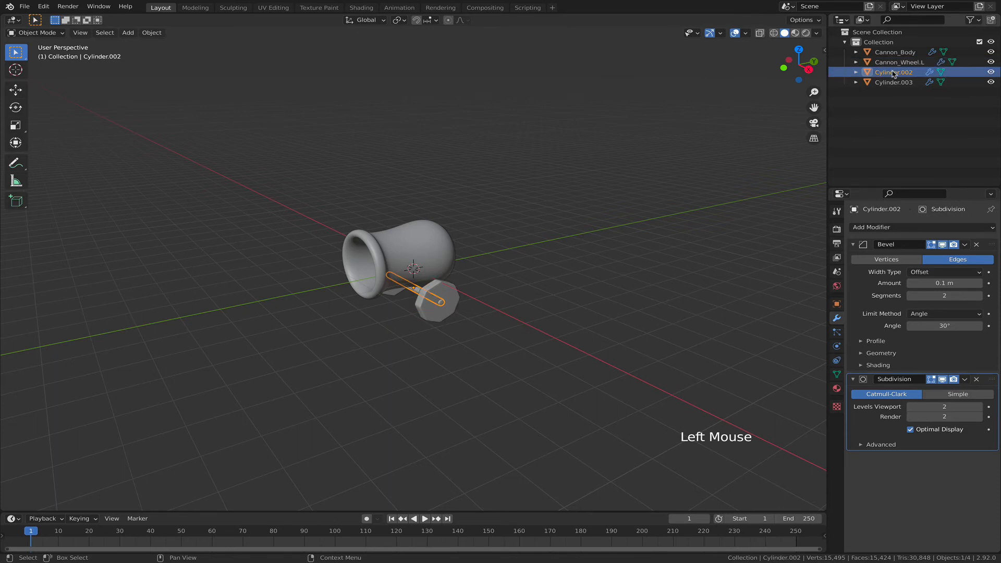
{"action": "left_click", "coordinate": [890, 82]}
{"action": "double_click", "coordinate": [890, 84]}
{"action": "left_click", "coordinate": [889, 84]}
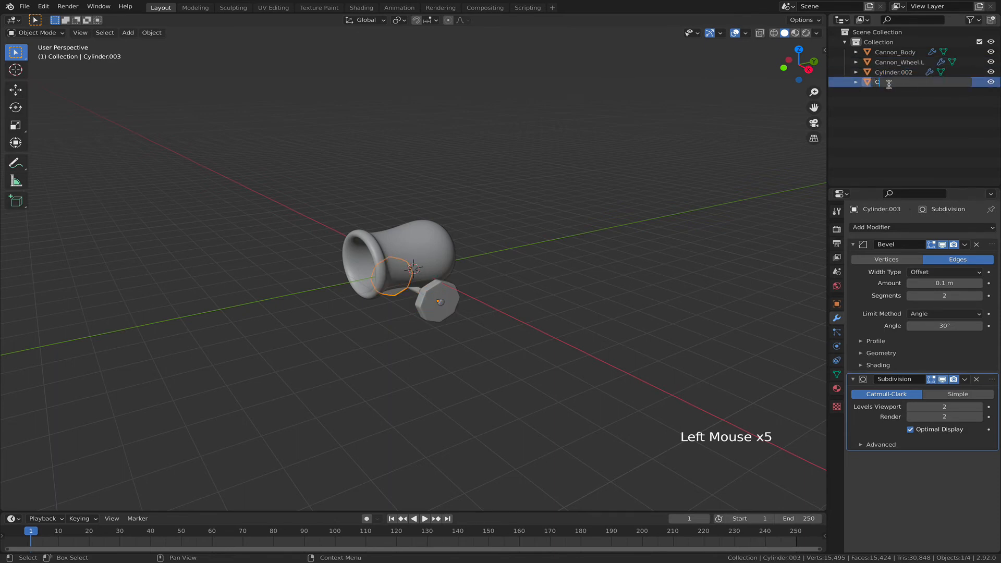
{"action": "type", "text": "annon"}
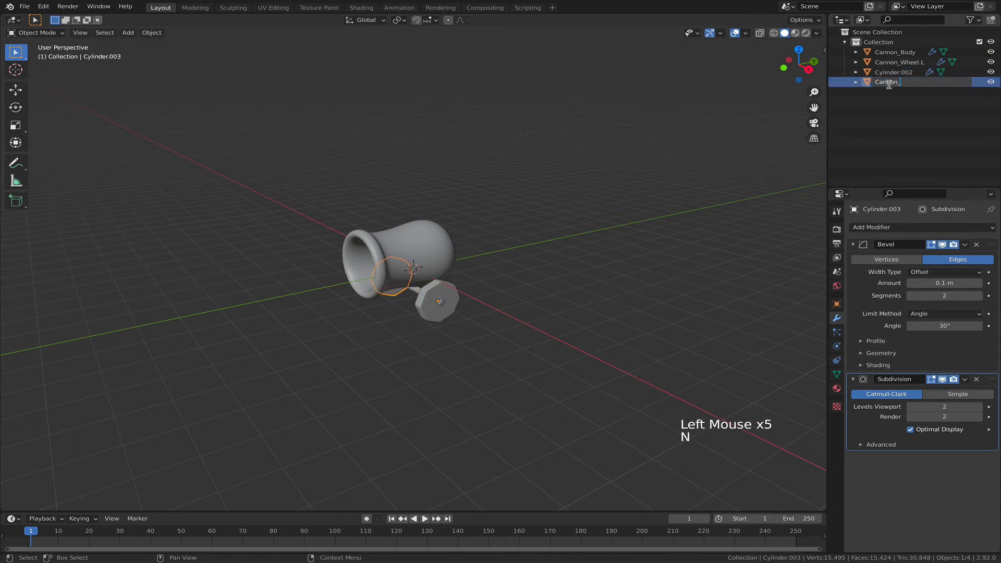
{"action": "type", "text": "_Wheel.R"}
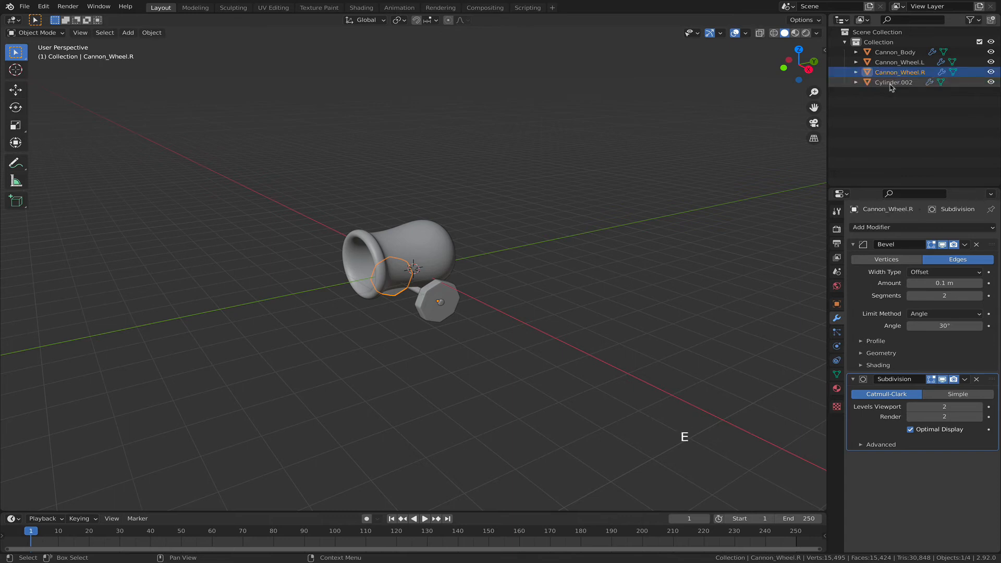
Step: Rename the axle Cannon_Bar, deselect everything and save the file
{"action": "left_click", "coordinate": [891, 83]}
{"action": "double_click", "coordinate": [890, 82]}
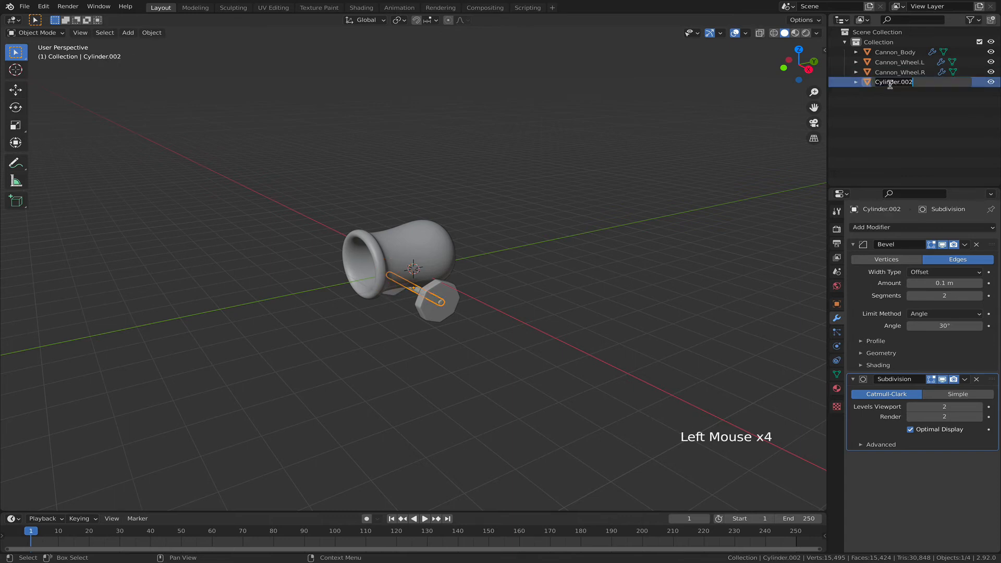
{"action": "type", "text": "Cann"}
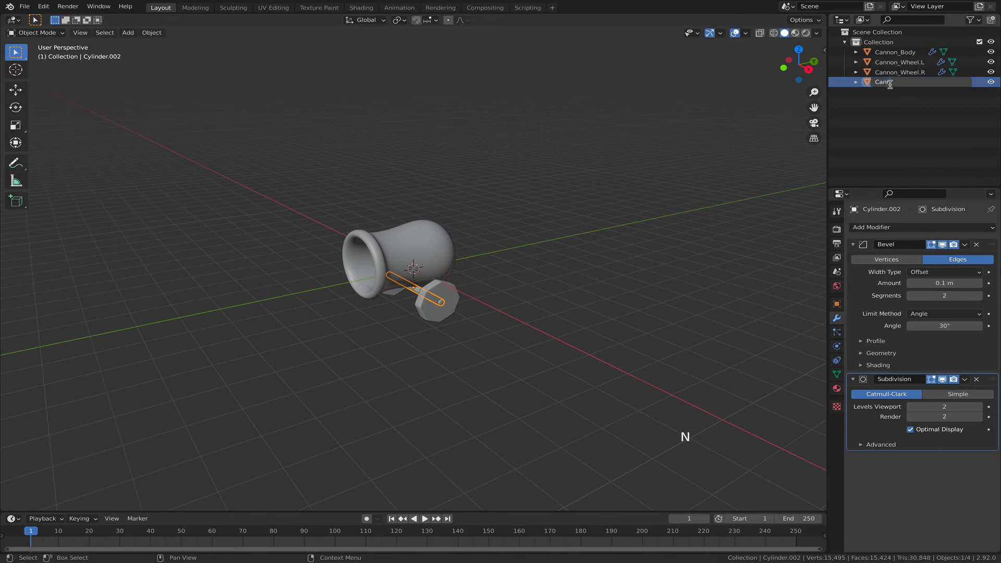
{"action": "type", "text": "on_Bar"}
{"action": "left_click", "coordinate": [735, 172]}
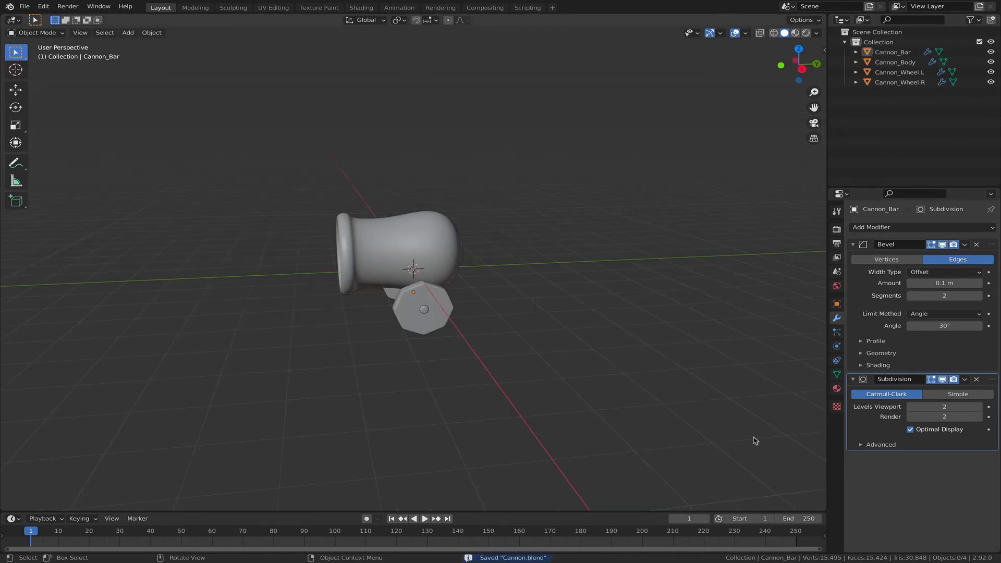
Step: Create a new General file and delete all the default objects from the scene
{"action": "left_click", "coordinate": [26, 8]}
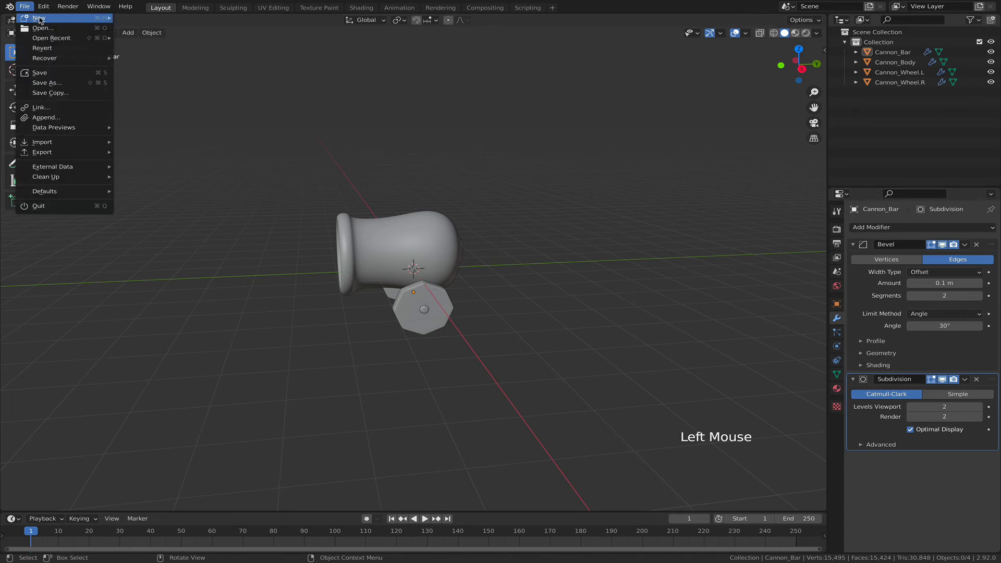
{"action": "mouse_move", "coordinate": [51, 18]}
{"action": "left_click", "coordinate": [136, 22]}
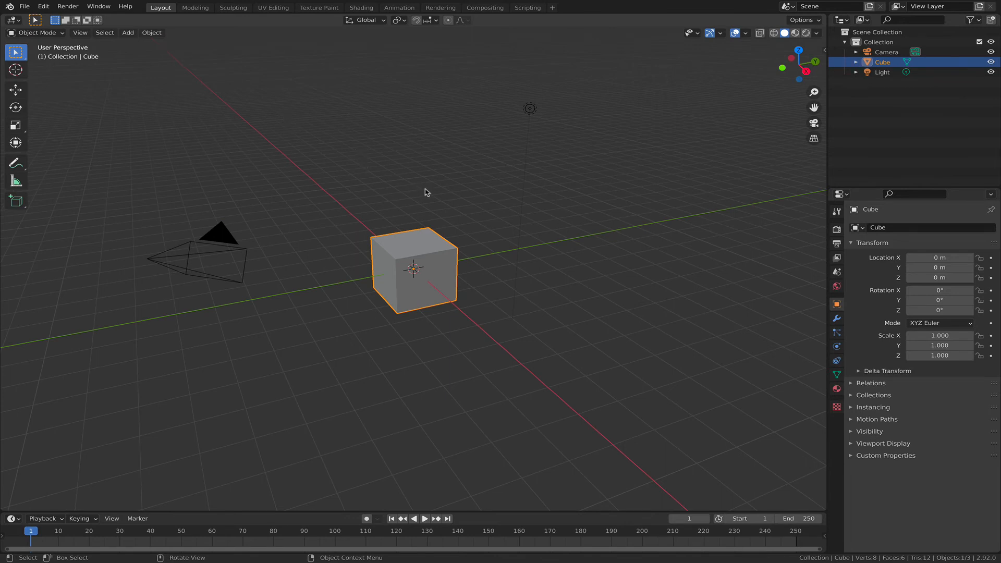
{"action": "key", "text": "a"}
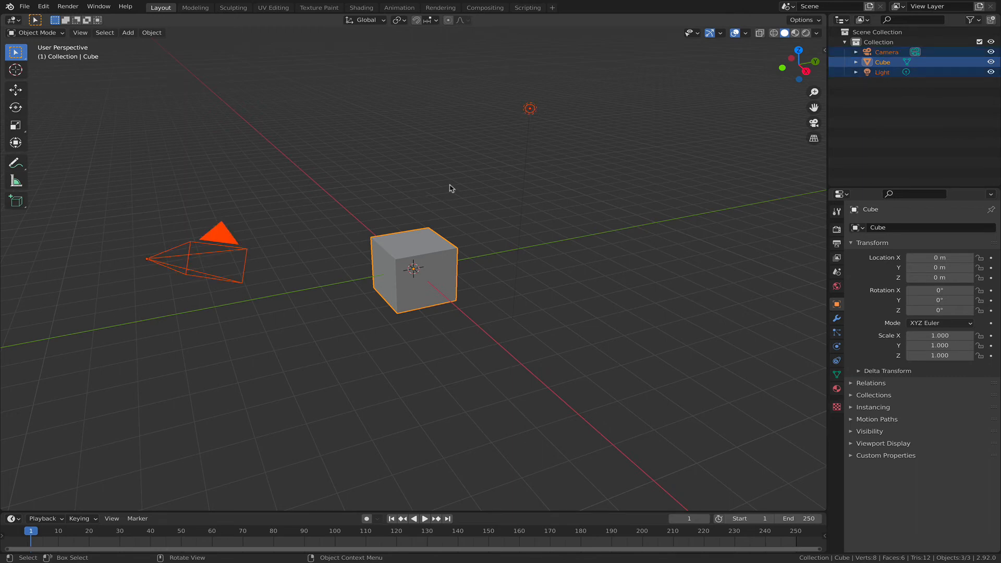
{"action": "key", "text": "x"}
{"action": "left_click", "coordinate": [449, 187]}
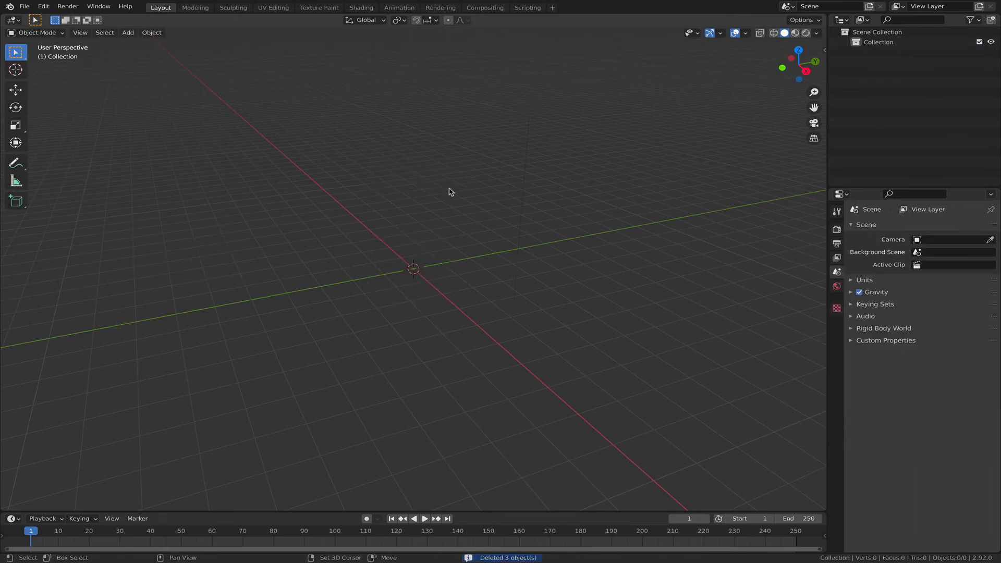
Step: Add a cube mesh at the world origin
{"action": "key", "text": "shift+a"}
{"action": "mouse_move", "coordinate": [452, 192]}
{"action": "left_click", "coordinate": [490, 198]}
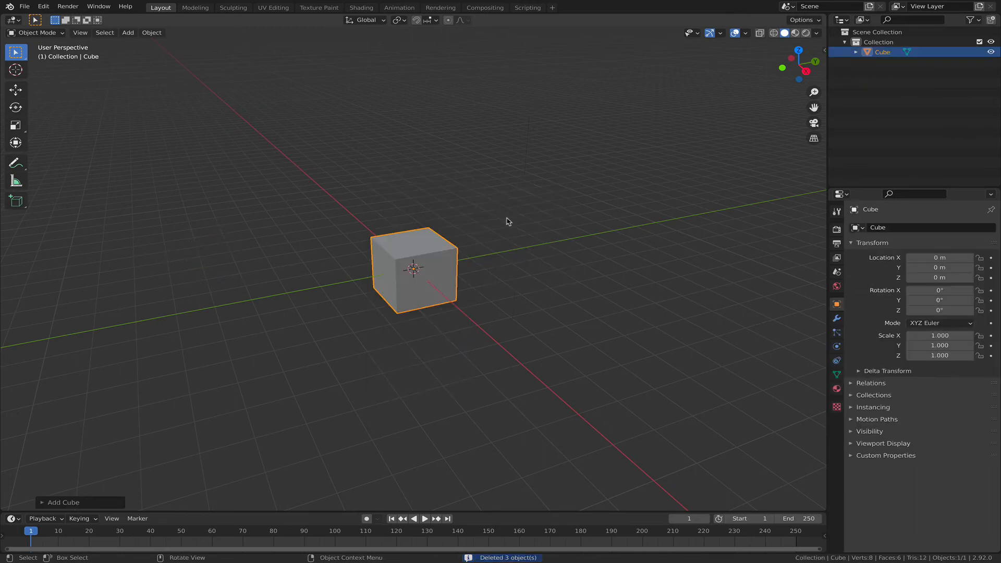
{"action": "middle_click_drag", "start_coordinate": [470, 278], "coordinate": [470, 272]}
{"action": "scroll", "coordinate": [470, 272], "scroll_direction": "up", "scroll_amount": 3}
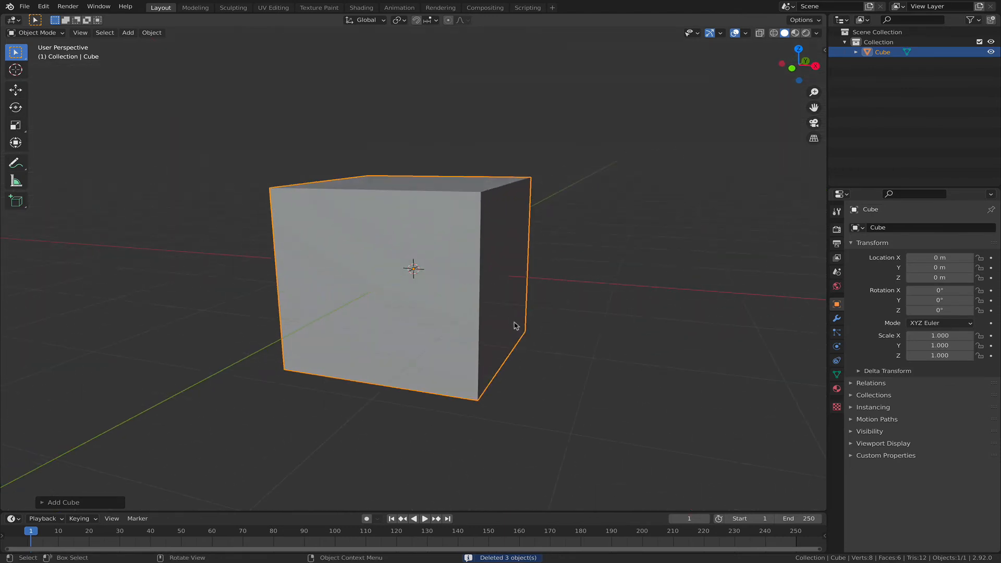
{"action": "middle_click_drag", "start_coordinate": [517, 326], "coordinate": [494, 330]}
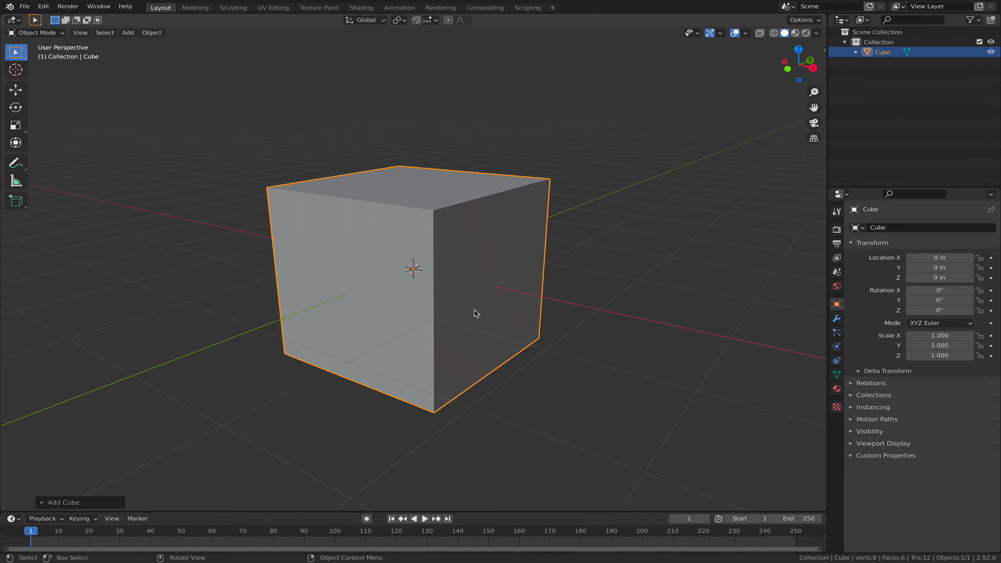
{"action": "scroll", "coordinate": [476, 313], "scroll_direction": "down", "scroll_amount": 1}
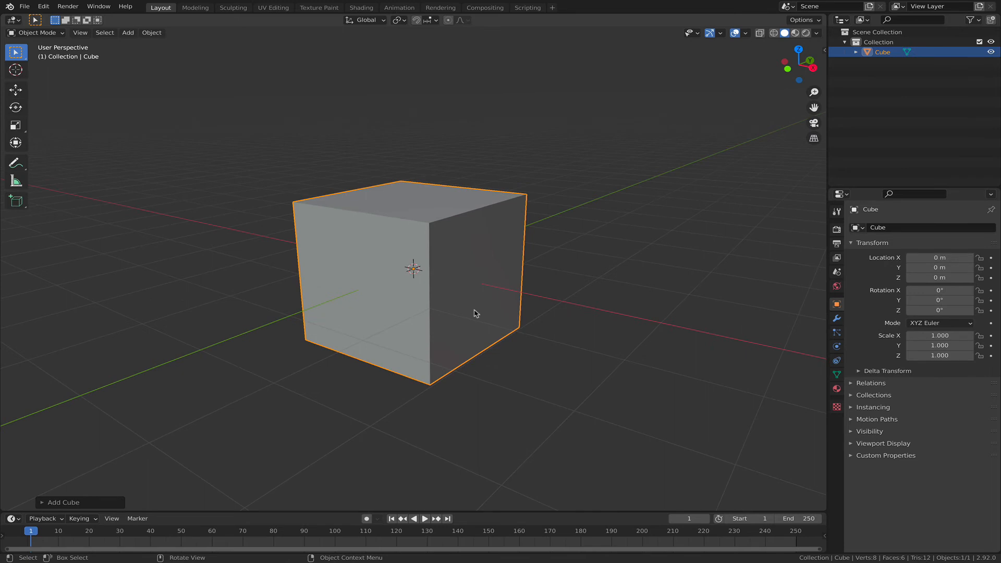
Step: In Edit Mode, add two loop cuts across the cube's X direction and scale them apart along X towards its outer edges
{"action": "key", "text": "ctrl+Tab"}
{"action": "left_click", "coordinate": [578, 296]}
{"action": "middle_click_drag", "start_coordinate": [424, 291], "coordinate": [470, 287]}
{"action": "key", "text": "ctrl+r"}
{"action": "scroll", "coordinate": [401, 224], "scroll_direction": "up", "scroll_amount": 1}
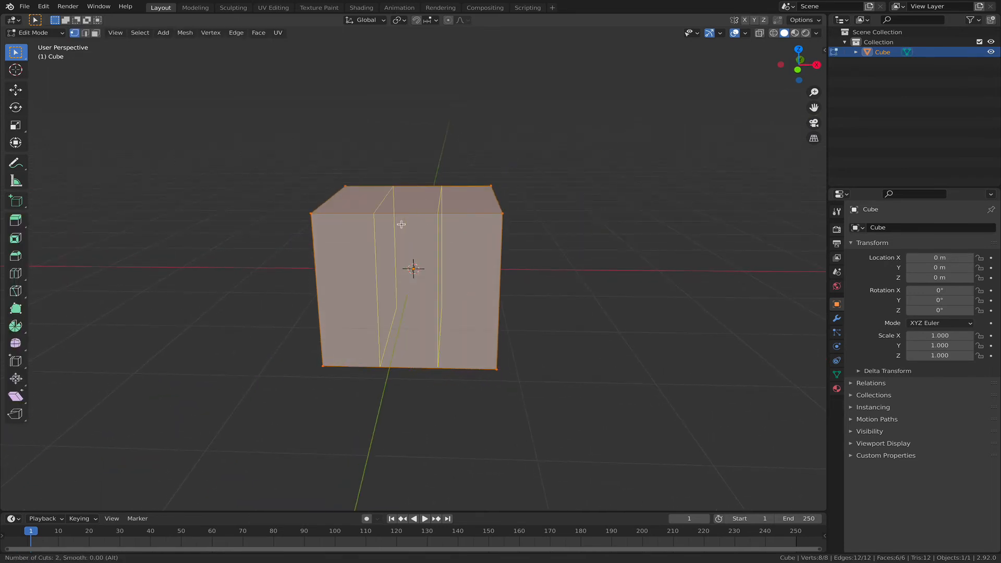
{"action": "left_click", "coordinate": [401, 224]}
{"action": "right_click", "coordinate": [398, 224]}
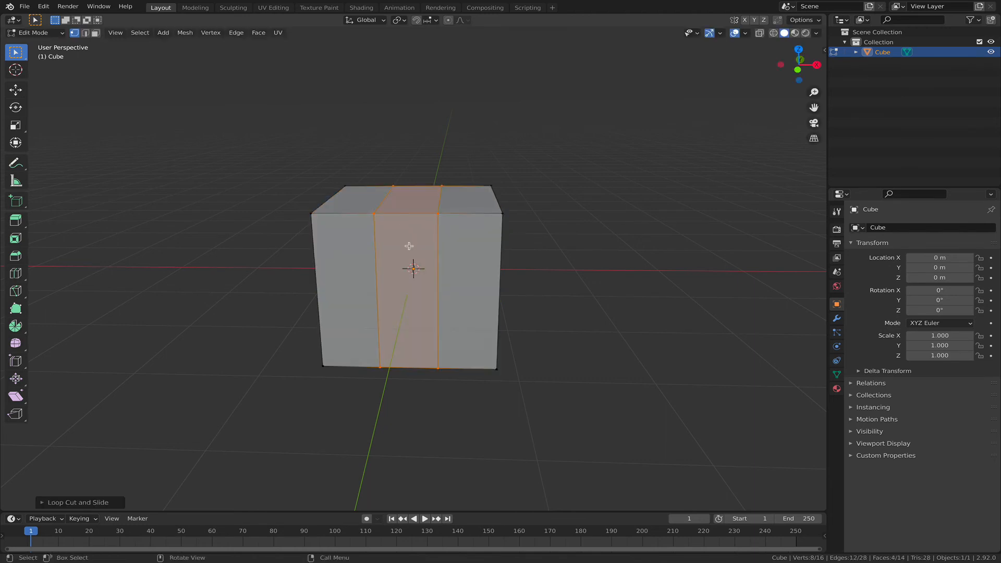
{"action": "key", "text": "s"}
{"action": "key", "text": "x"}
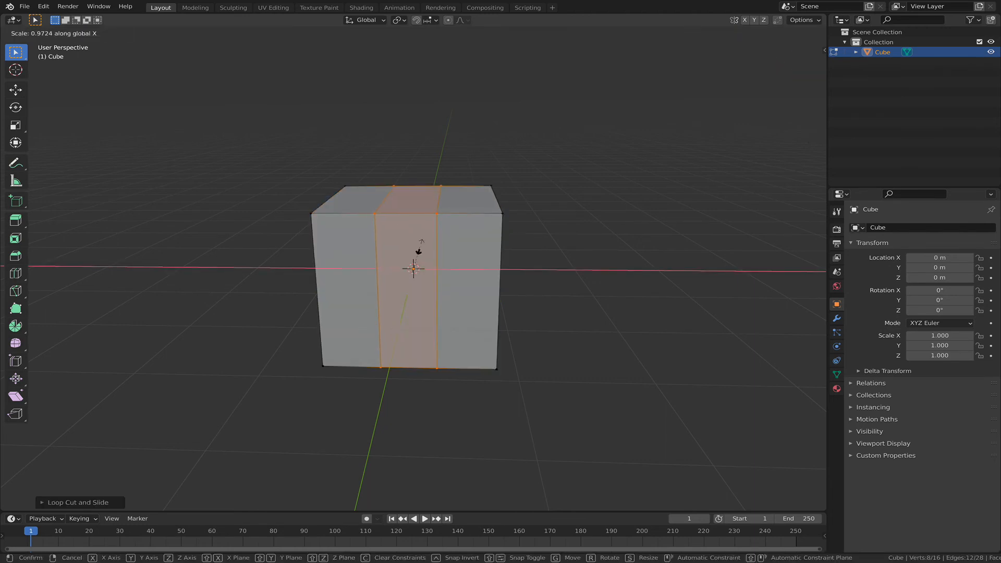
{"action": "left_click", "coordinate": [424, 225]}
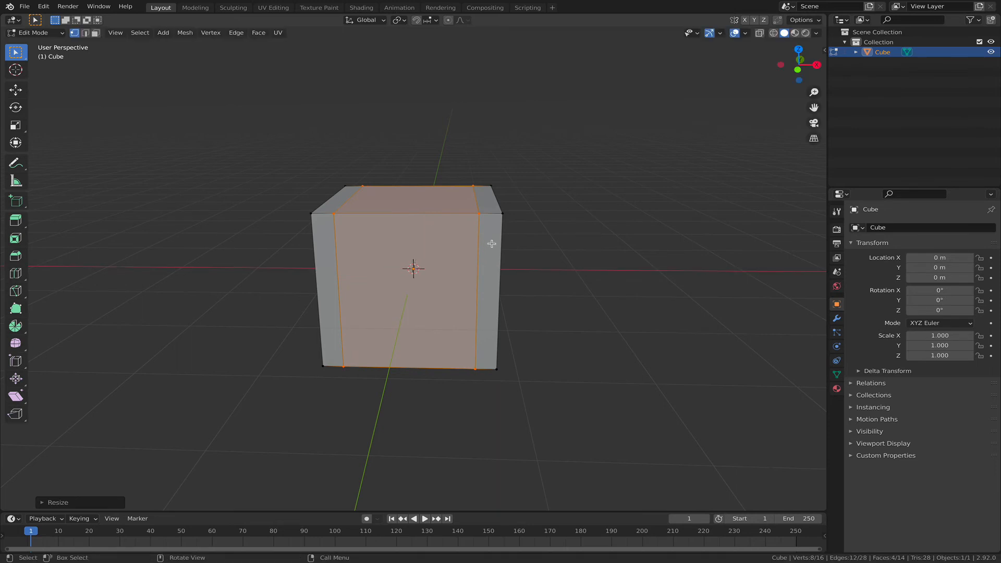
{"action": "middle_click_drag", "start_coordinate": [422, 230], "coordinate": [380, 245]}
{"action": "key", "text": "ctrl+r"}
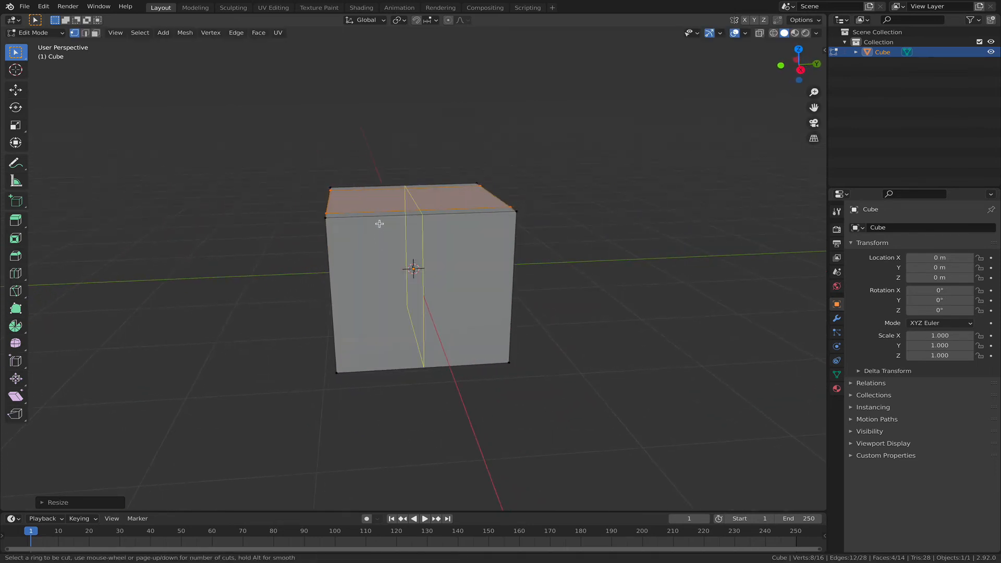
{"action": "left_click", "coordinate": [380, 223]}
{"action": "right_click", "coordinate": [382, 221]}
{"action": "key", "text": "ctrl+z"}
Step: Add two loop cuts across the cube's Y direction and scale them apart along Y towards its outer edges
{"action": "key", "text": "ctrl+r"}
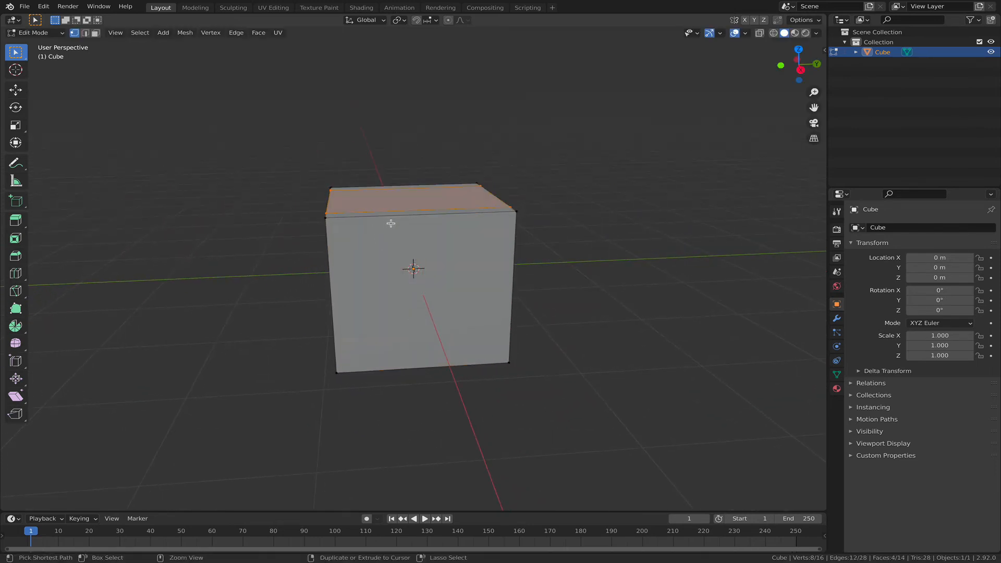
{"action": "scroll", "coordinate": [419, 220], "scroll_direction": "up", "scroll_amount": 1}
{"action": "left_click", "coordinate": [418, 219]}
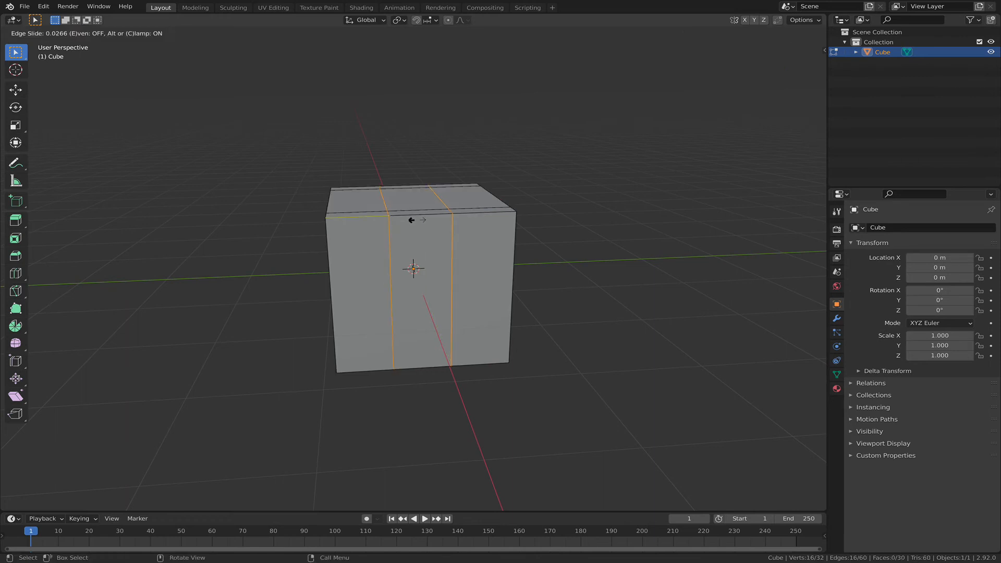
{"action": "right_click", "coordinate": [417, 219]}
{"action": "key", "text": "s"}
{"action": "key", "text": "y"}
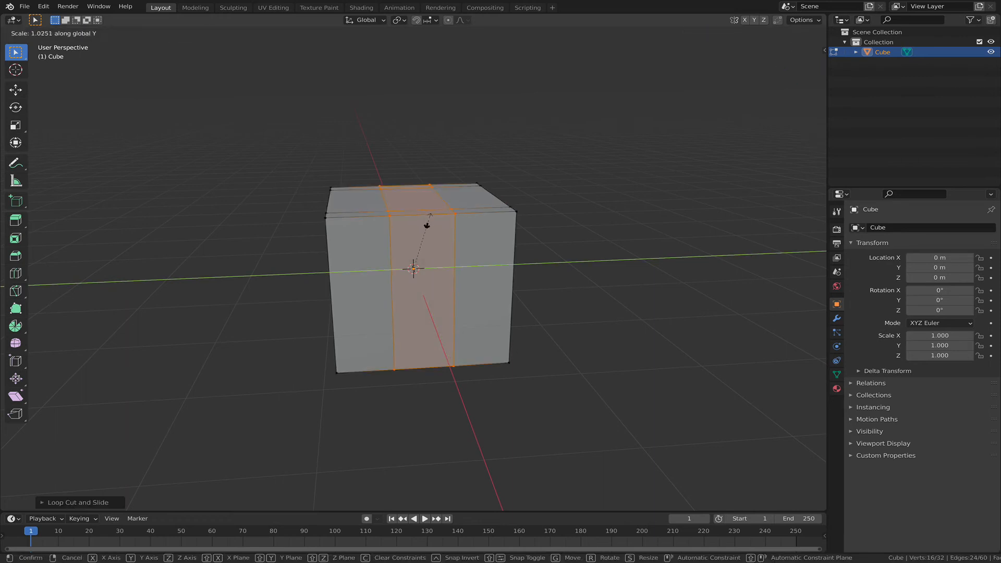
{"action": "left_click", "coordinate": [537, 247]}
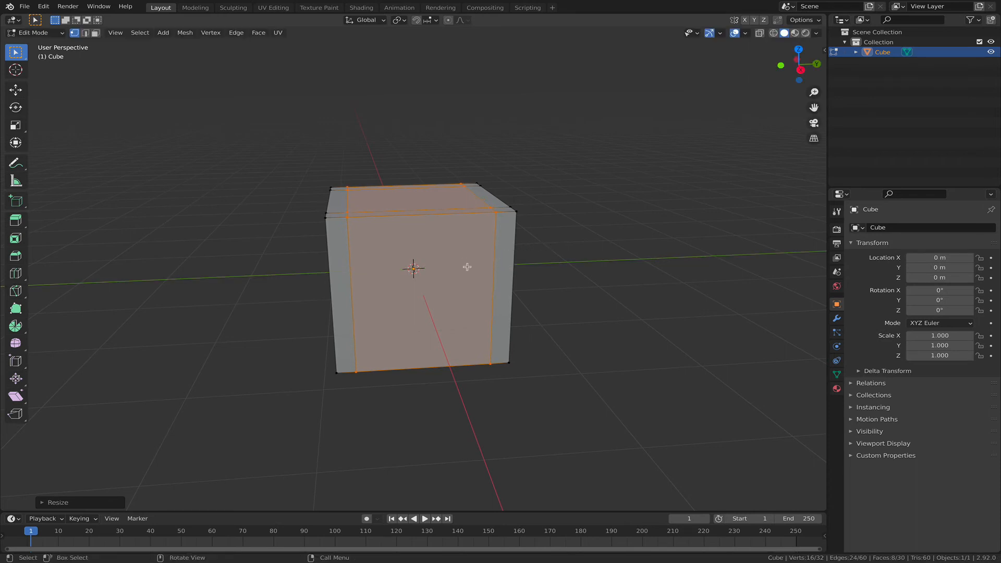
{"action": "middle_click_drag", "start_coordinate": [465, 266], "coordinate": [547, 266]}
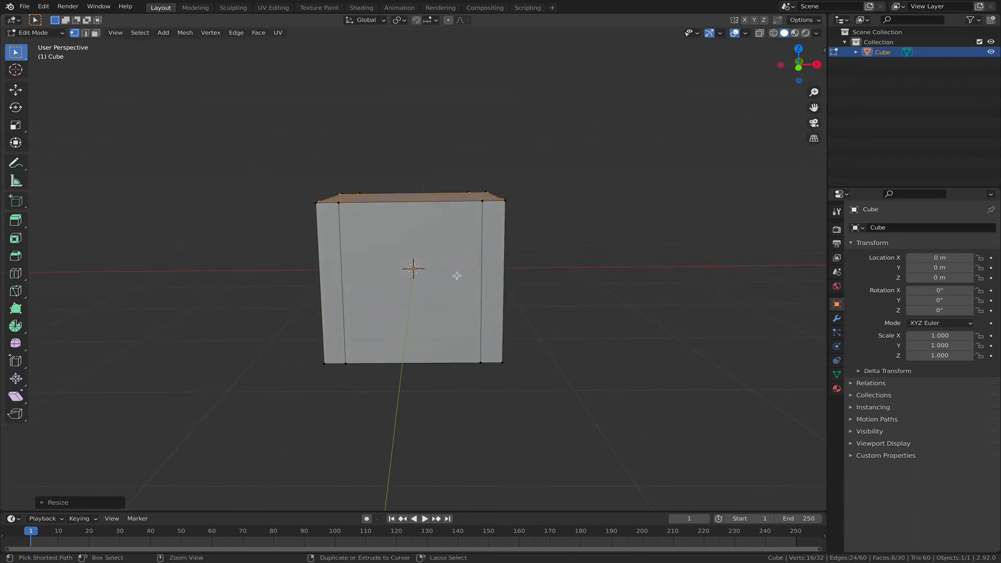
{"action": "key", "text": "ctrl+r"}
{"action": "left_click", "coordinate": [485, 238]}
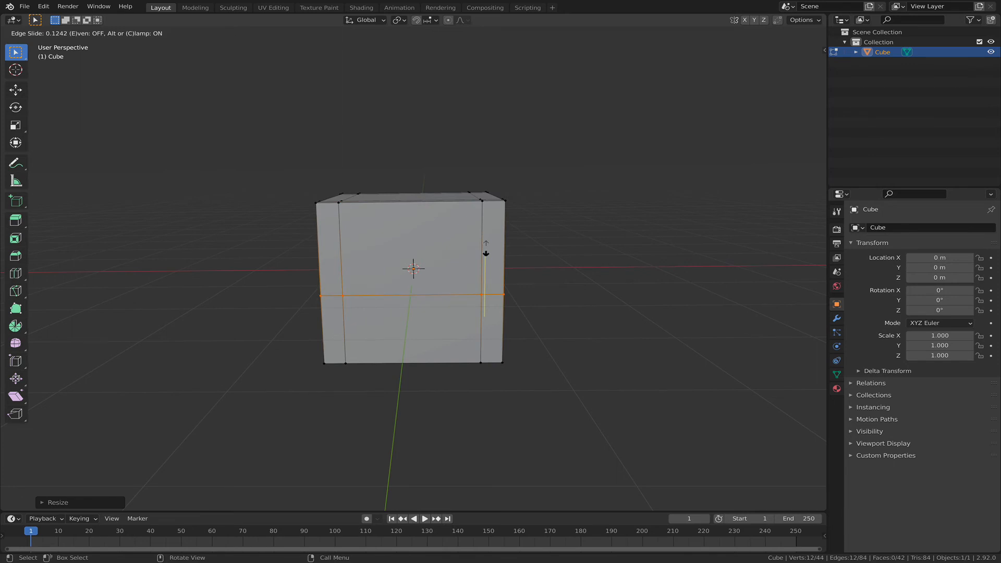
{"action": "right_click", "coordinate": [485, 248]}
{"action": "key", "text": "ctrl+z"}
Step: Add two horizontal loop cuts around the cube, scale them apart along Z towards its upper and lower edges and deselect everything
{"action": "key", "text": "ctrl+r"}
{"action": "scroll", "coordinate": [485, 248], "scroll_direction": "up", "scroll_amount": 1}
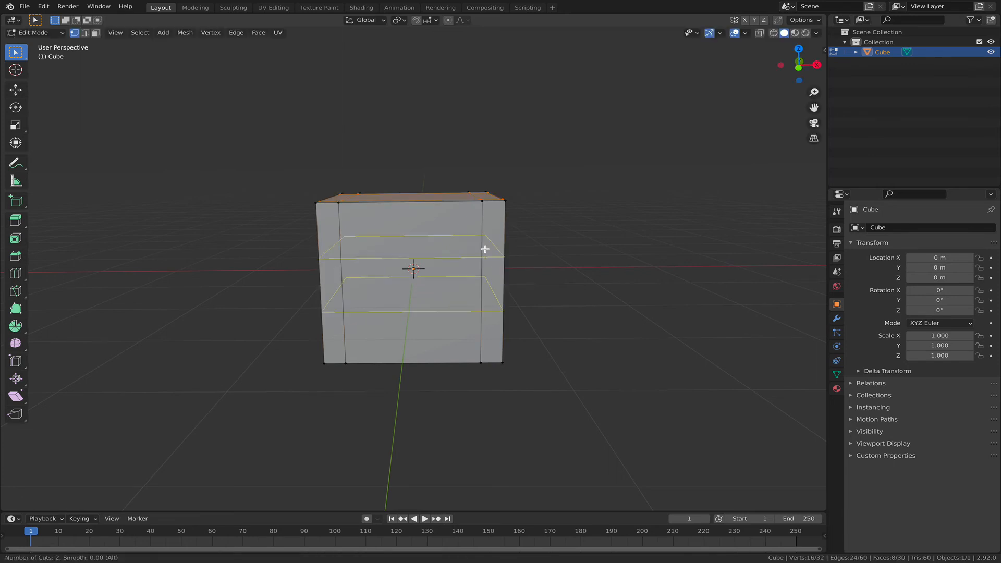
{"action": "left_click", "coordinate": [485, 249]}
{"action": "right_click", "coordinate": [485, 254]}
{"action": "key", "text": "s"}
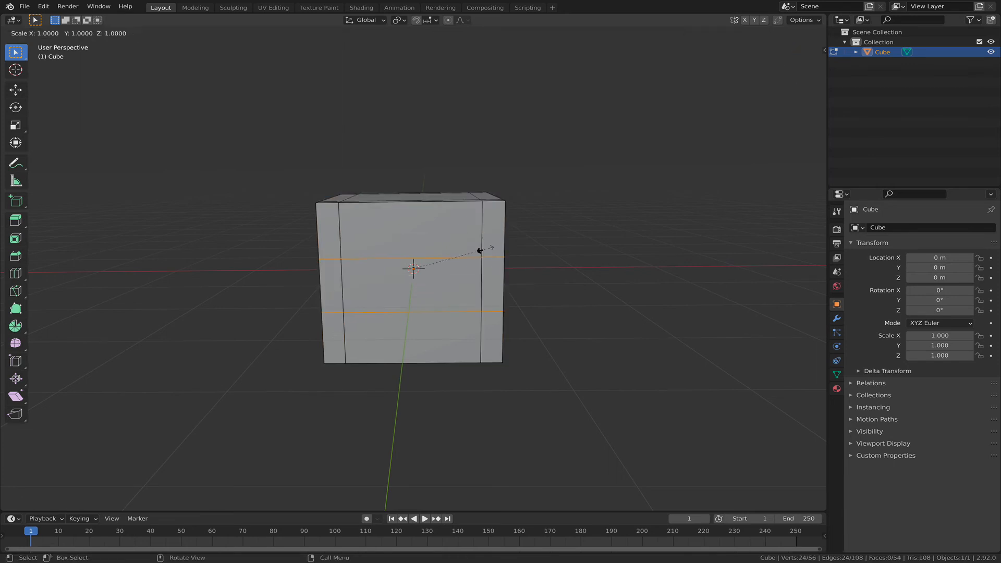
{"action": "key", "text": "z"}
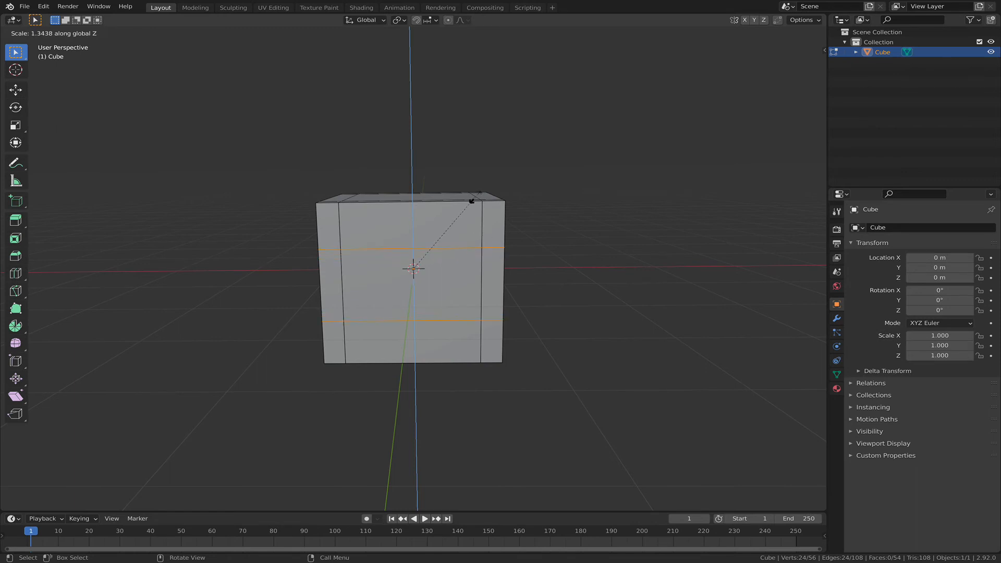
{"action": "right_click", "coordinate": [482, 139]}
{"action": "middle_click_drag", "start_coordinate": [559, 232], "coordinate": [462, 231]}
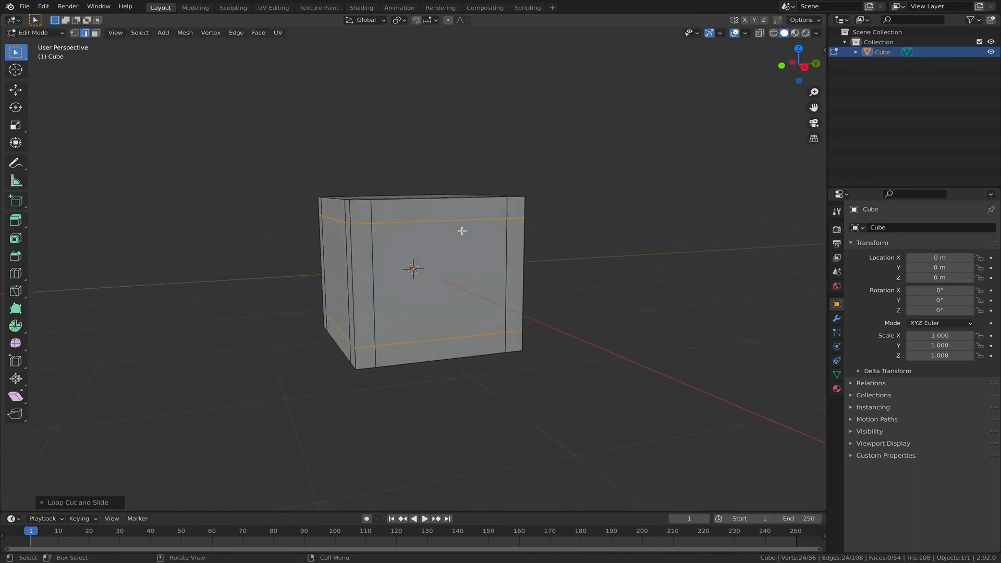
{"action": "middle_click_drag", "start_coordinate": [358, 279], "coordinate": [449, 304]}
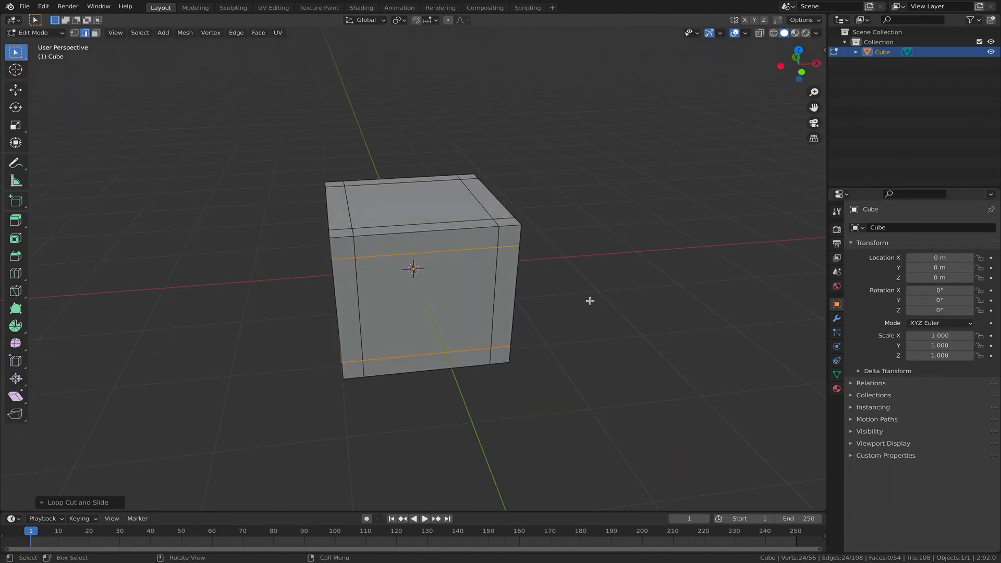
{"action": "middle_click_drag", "start_coordinate": [589, 301], "coordinate": [521, 284]}
{"action": "left_click", "coordinate": [735, 332]}
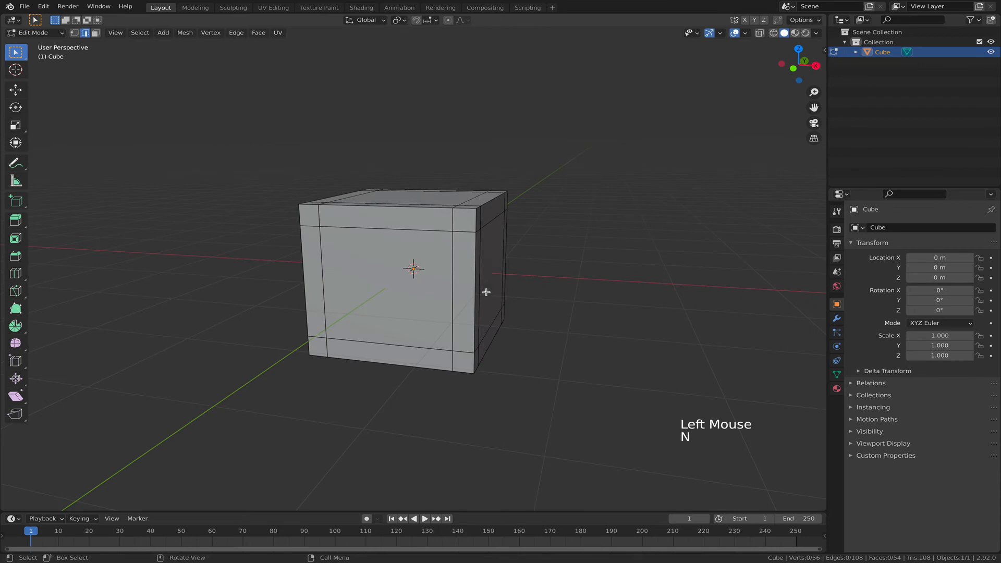
Step: Switch to face selection and select the large central face on all six sides of the cube
{"action": "middle_click_drag", "start_coordinate": [364, 306], "coordinate": [394, 307]}
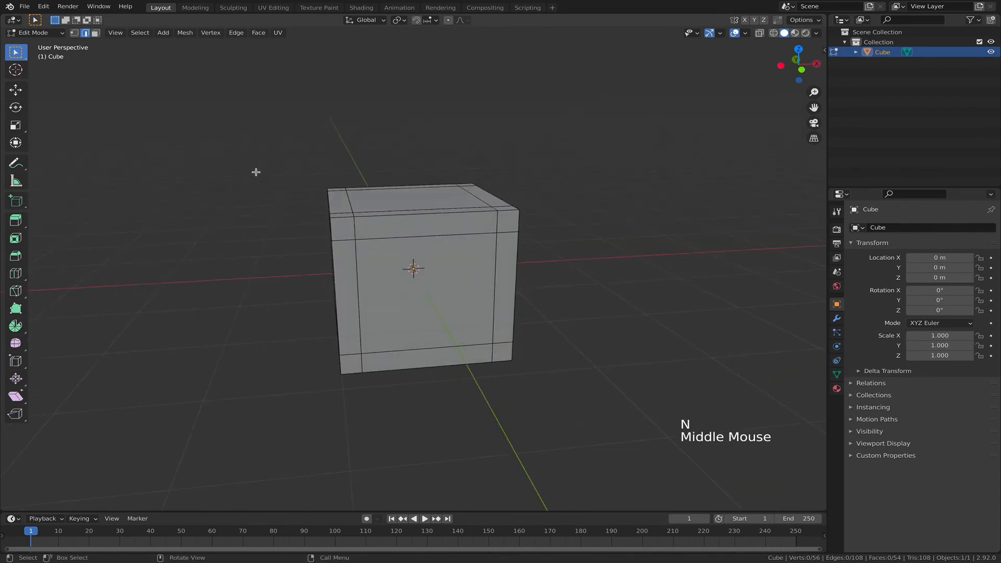
{"action": "left_click", "coordinate": [96, 34]}
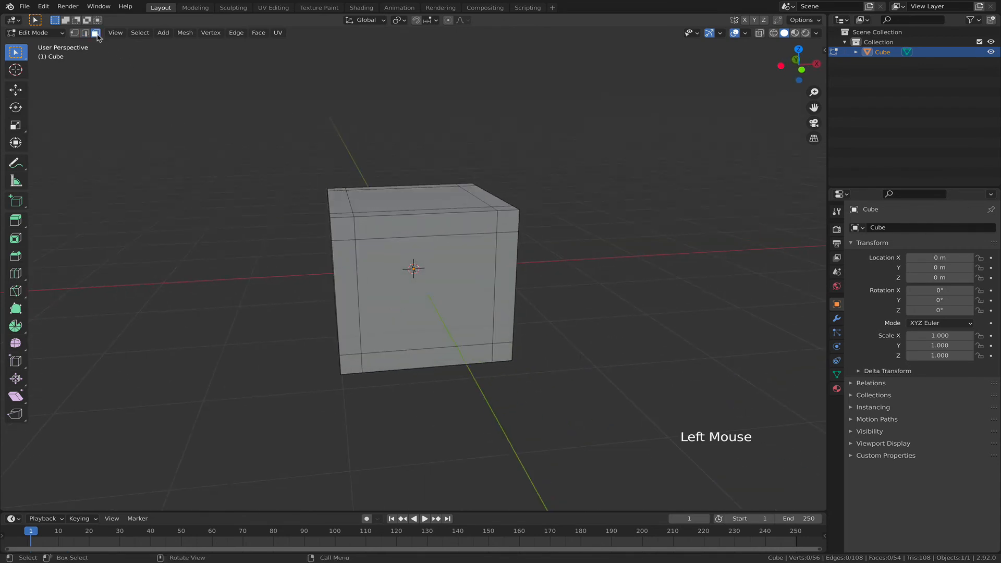
{"action": "middle_click_drag", "start_coordinate": [419, 282], "coordinate": [440, 323]}
{"action": "left_click", "coordinate": [422, 284]}
{"action": "left_click", "coordinate": [430, 289], "text": "shift"}
{"action": "left_click", "coordinate": [438, 305], "text": "shift"}
{"action": "left_click", "coordinate": [419, 220], "text": "shift"}
{"action": "middle_click_drag", "start_coordinate": [419, 221], "coordinate": [380, 227]}
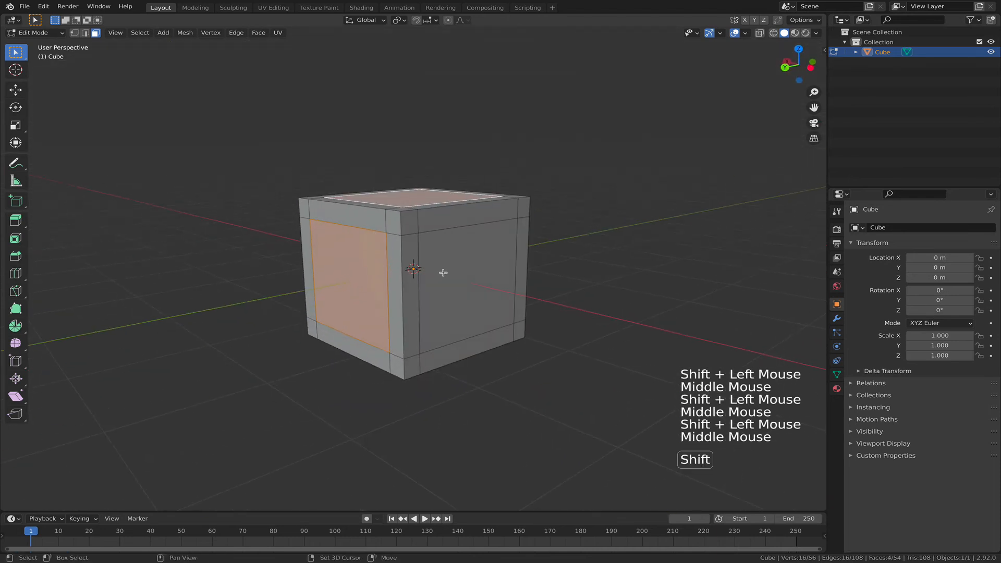
{"action": "left_click", "coordinate": [443, 284], "text": "shift"}
{"action": "middle_click_drag", "start_coordinate": [442, 308], "coordinate": [429, 237]}
{"action": "left_click", "coordinate": [461, 274], "text": "shift"}
{"action": "middle_click_drag", "start_coordinate": [523, 266], "coordinate": [536, 378]}
Step: Extrude the six central faces without moving them, scale them inwards to about 0.88 and return to Object Mode
{"action": "key", "text": "e"}
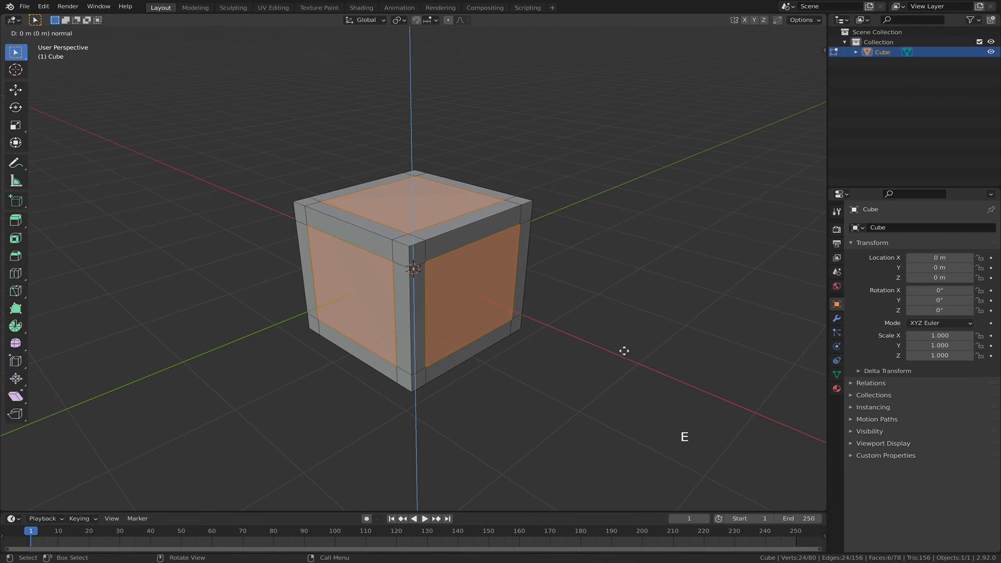
{"action": "left_click", "coordinate": [622, 351]}
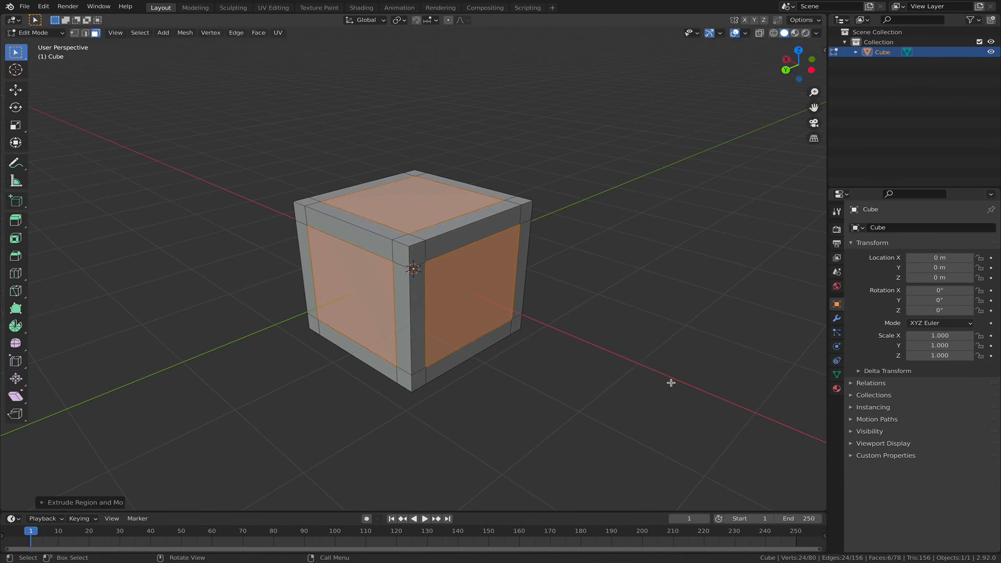
{"action": "key", "text": "s"}
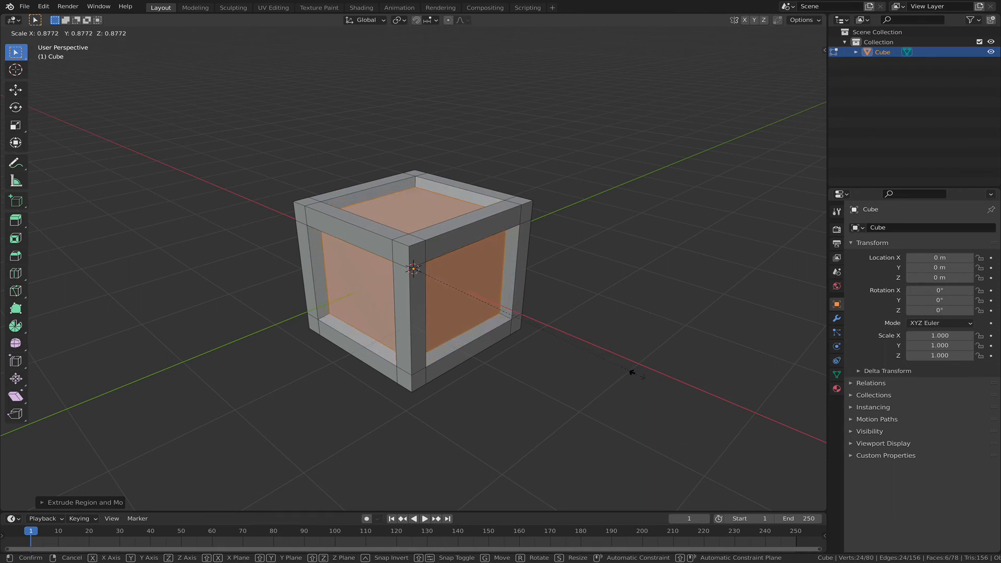
{"action": "left_click", "coordinate": [632, 371]}
{"action": "middle_click_drag", "start_coordinate": [640, 374], "coordinate": [663, 358]}
{"action": "key", "text": "Tab"}
Step: Add a Bevel modifier to the crate cube
{"action": "scroll", "coordinate": [600, 355], "scroll_direction": "down", "scroll_amount": 3}
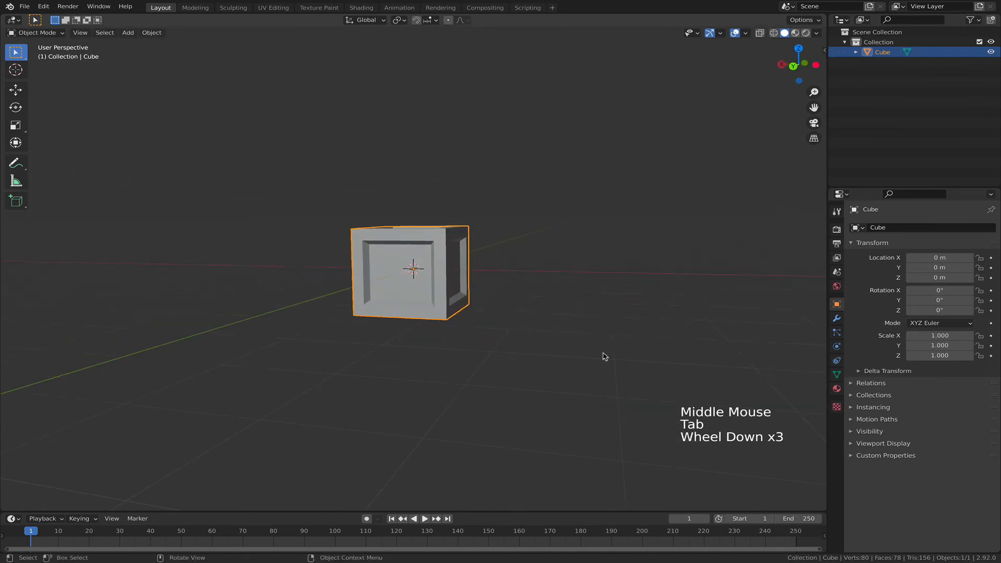
{"action": "middle_click_drag", "start_coordinate": [604, 355], "coordinate": [547, 365]}
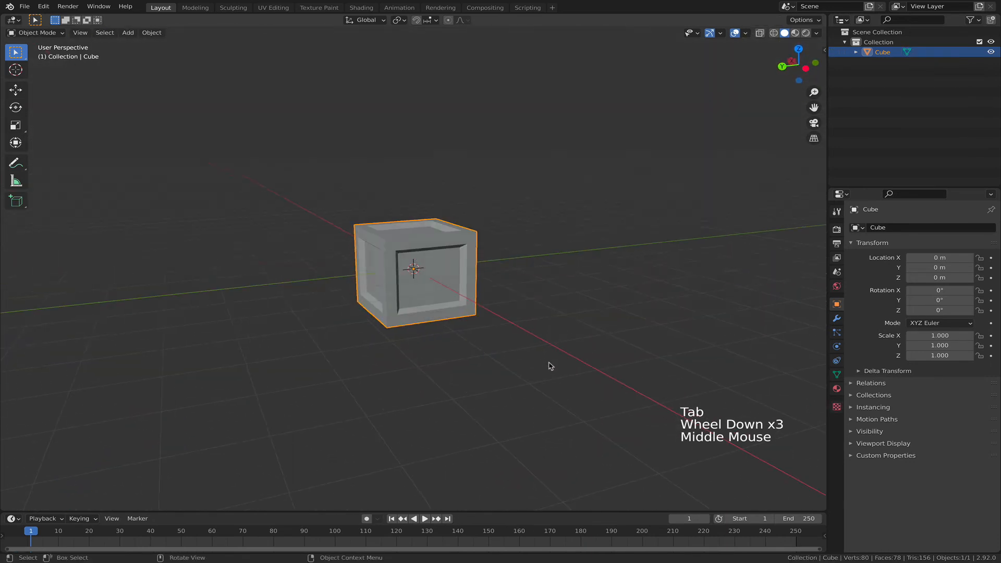
{"action": "scroll", "coordinate": [547, 364], "scroll_direction": "up", "scroll_amount": 4}
{"action": "middle_click_drag", "start_coordinate": [476, 350], "coordinate": [673, 326]}
{"action": "left_click", "coordinate": [836, 318]}
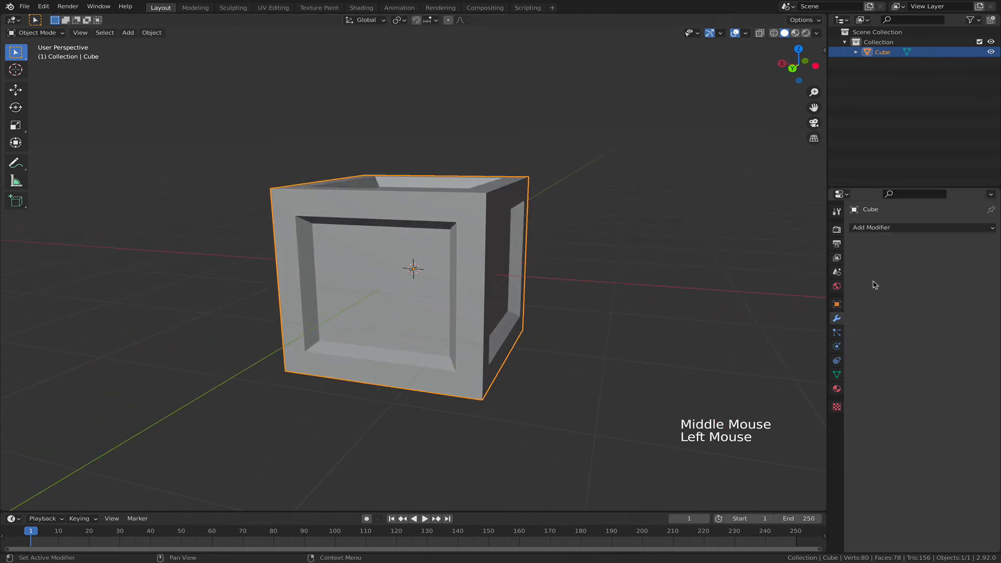
{"action": "left_click", "coordinate": [878, 234]}
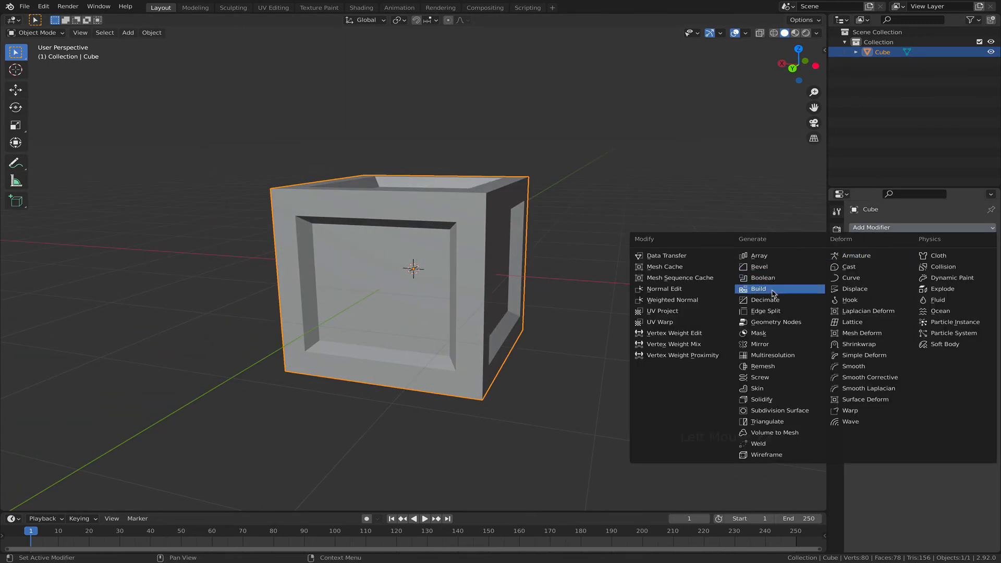
{"action": "left_click", "coordinate": [782, 272]}
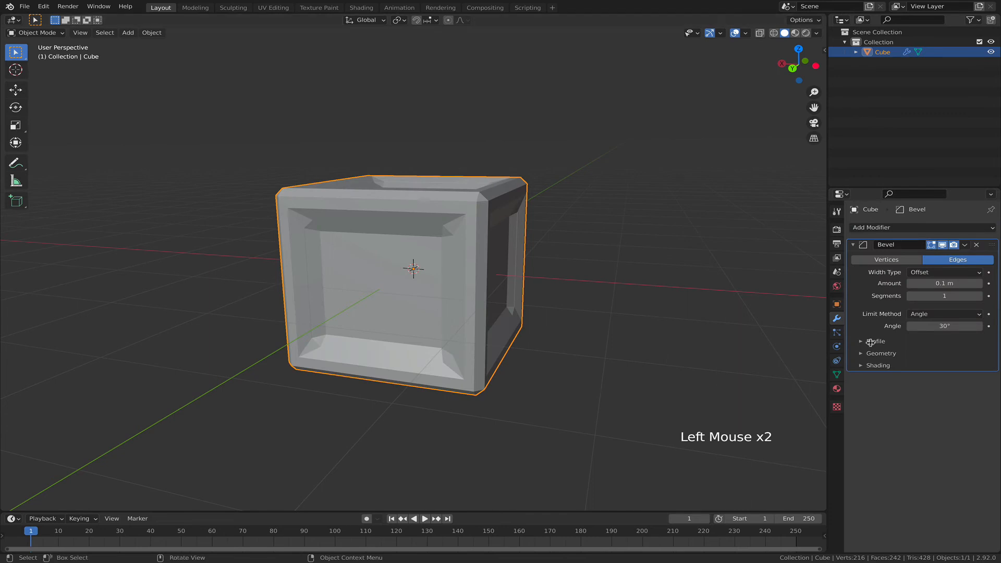
Step: Add a Subdivision Surface modifier to the crate cube and set its viewport level to 3
{"action": "left_click", "coordinate": [878, 228]}
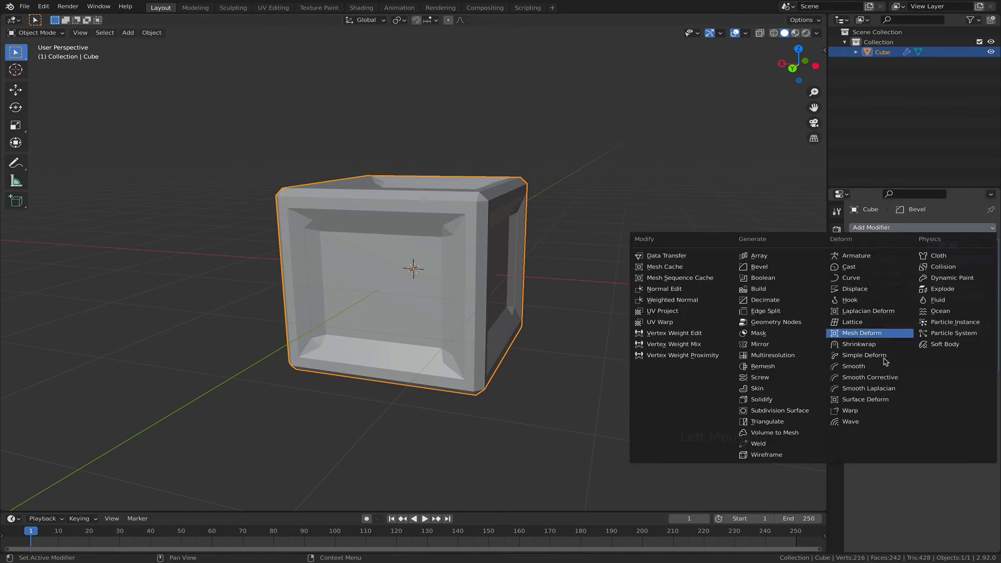
{"action": "left_click", "coordinate": [808, 413]}
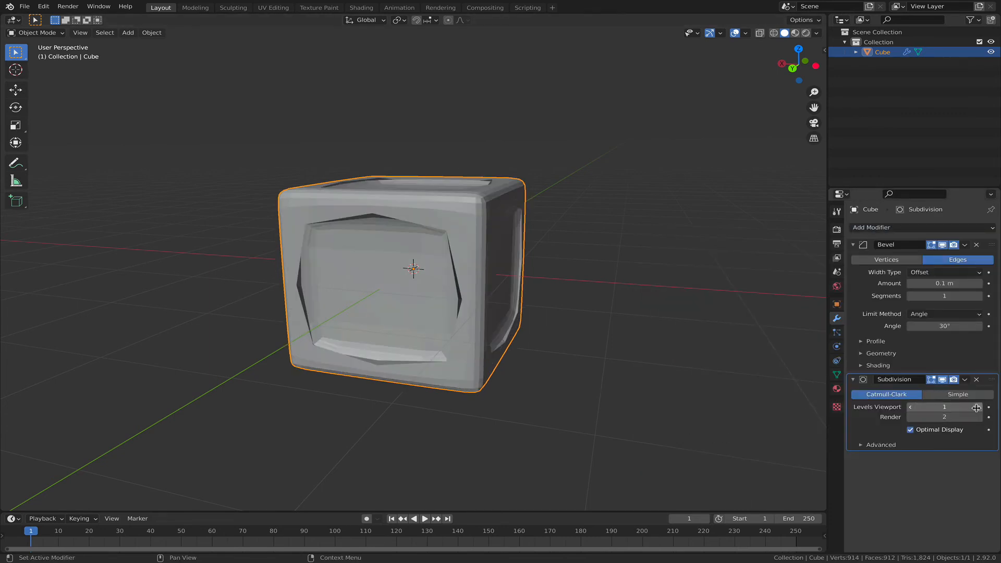
{"action": "left_click", "coordinate": [978, 408]}
{"action": "left_click", "coordinate": [978, 408]}
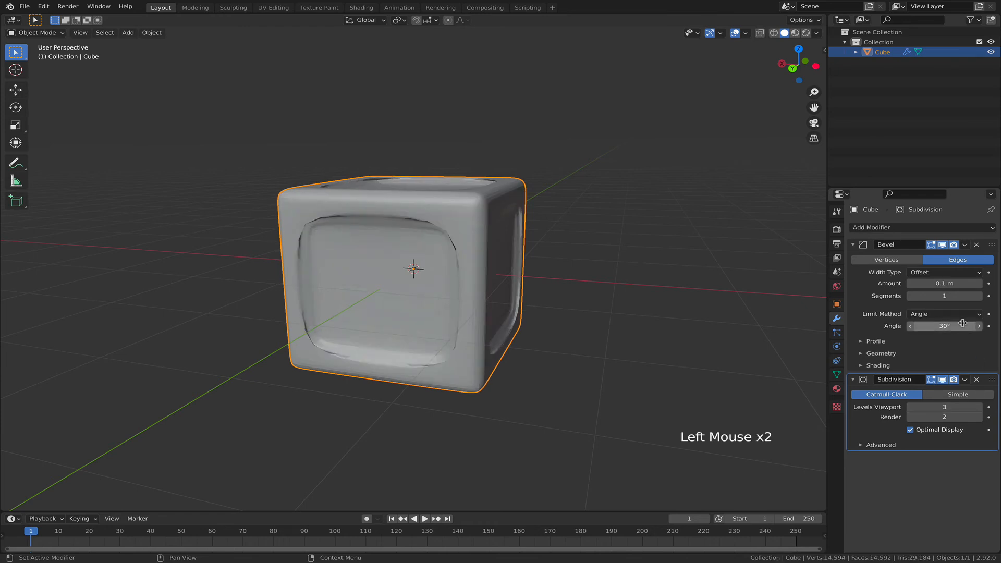
Step: Set the crate's Bevel modifier to 2 segments with the limit method None, and save the file
{"action": "left_click", "coordinate": [978, 296]}
{"action": "left_click_drag", "start_coordinate": [939, 322], "coordinate": [938, 327]}
{"action": "middle_click_drag", "start_coordinate": [652, 295], "coordinate": [671, 304]}
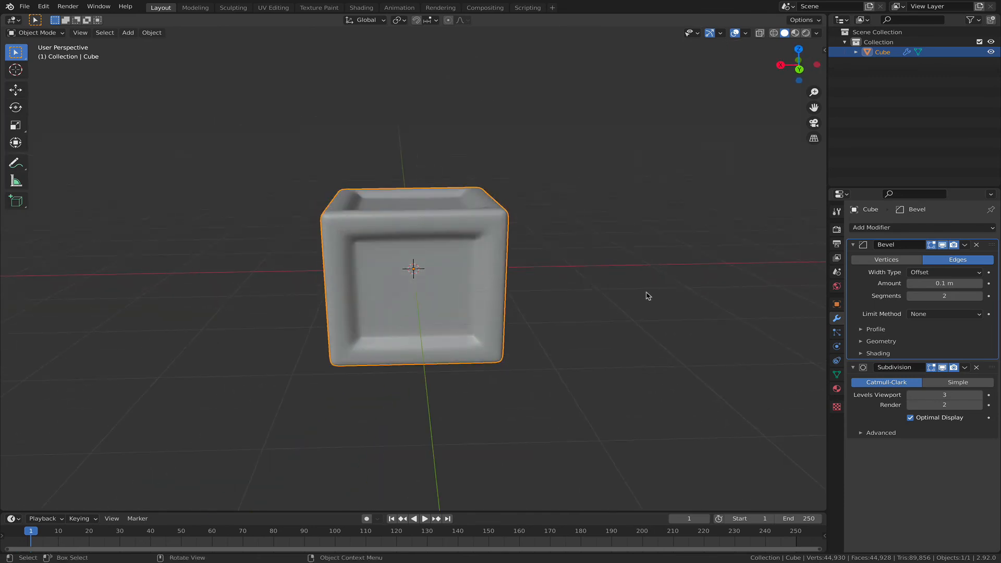
{"action": "key", "text": "ctrl+s"}
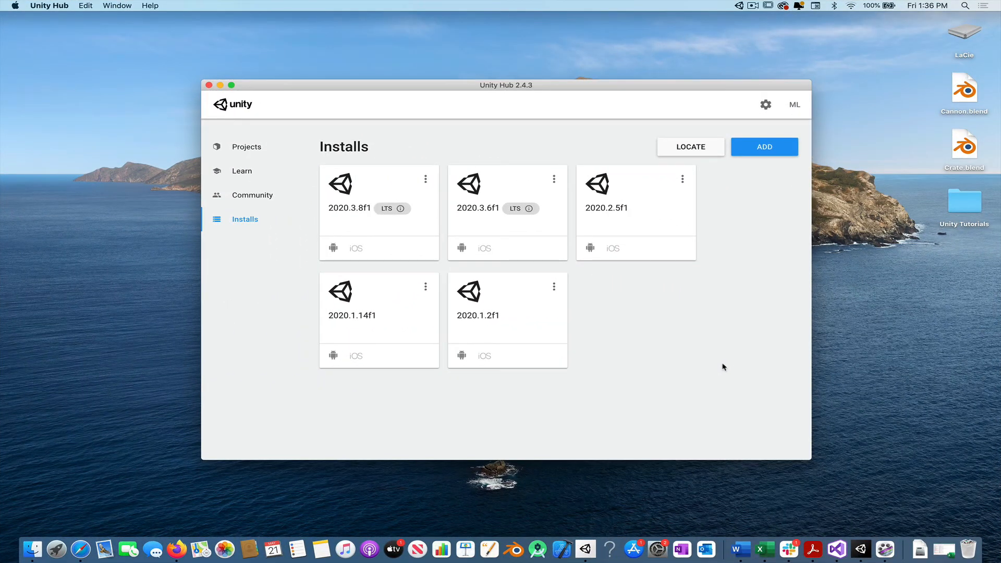
Step: Switch to Unity Hub and create a project from the Universal Render Pipeline template named "Cannon Game"
{"action": "left_click", "coordinate": [211, 148]}
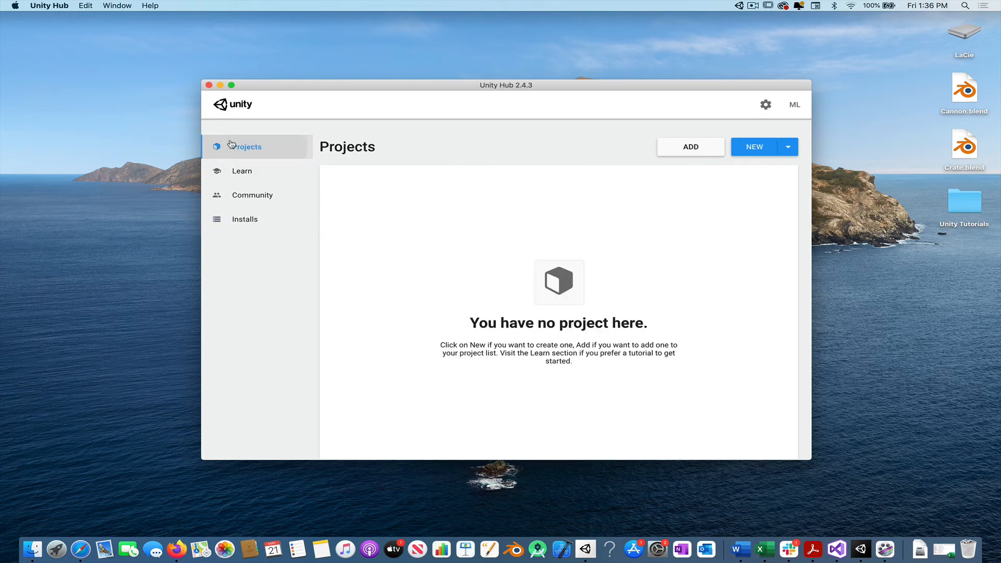
{"action": "left_click", "coordinate": [750, 148]}
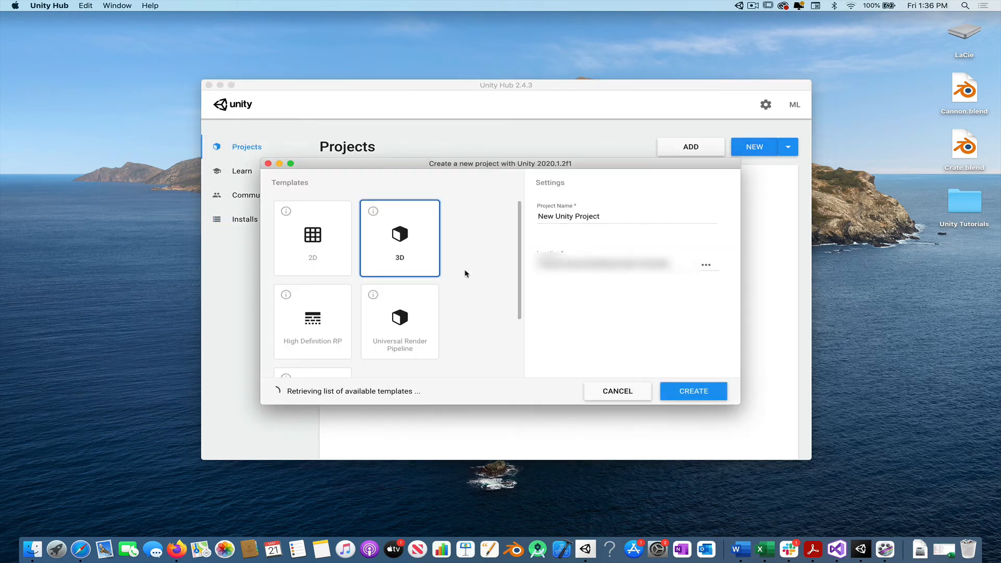
{"action": "left_click", "coordinate": [409, 321]}
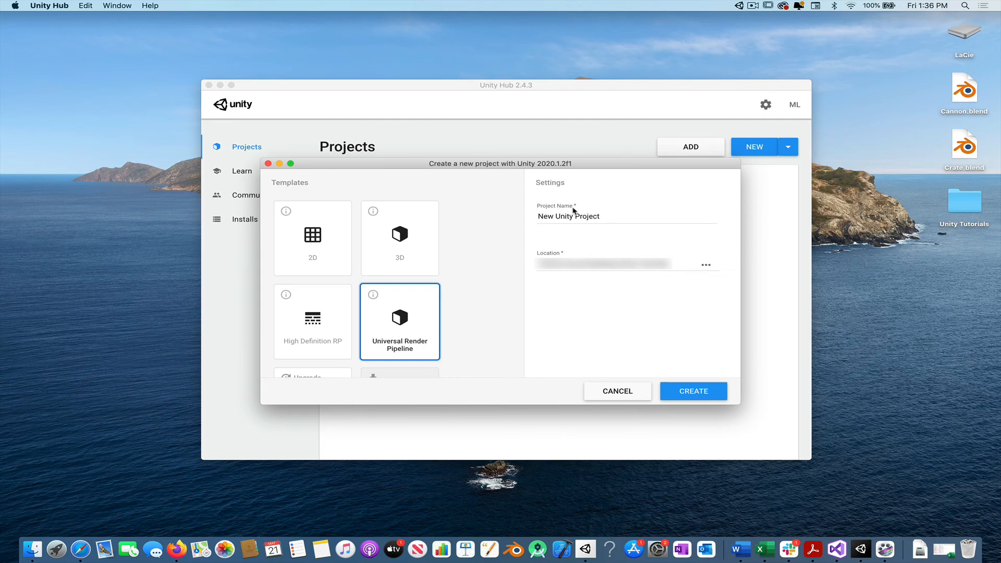
{"action": "triple_click", "coordinate": [607, 209]}
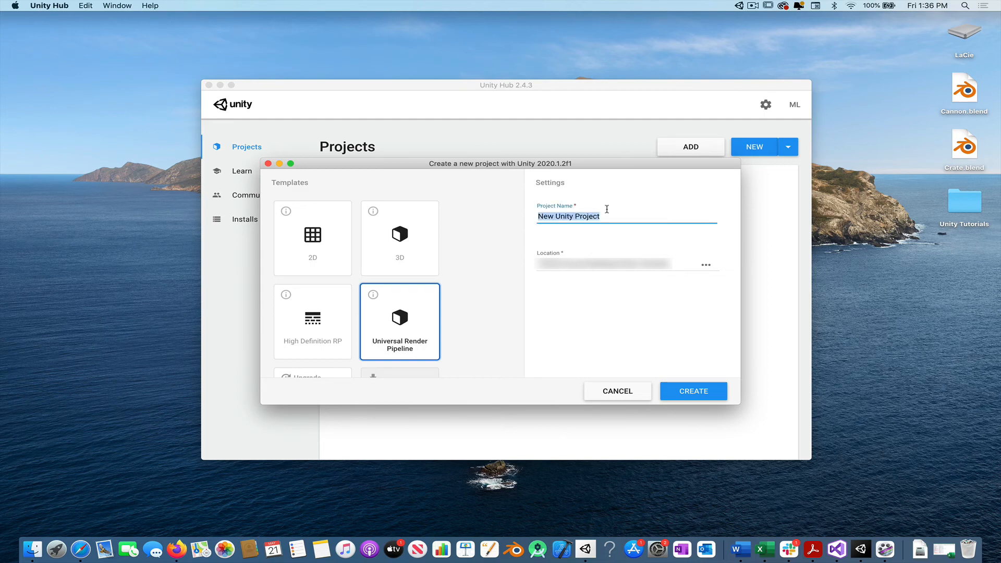
{"action": "type", "text": "Cann"}
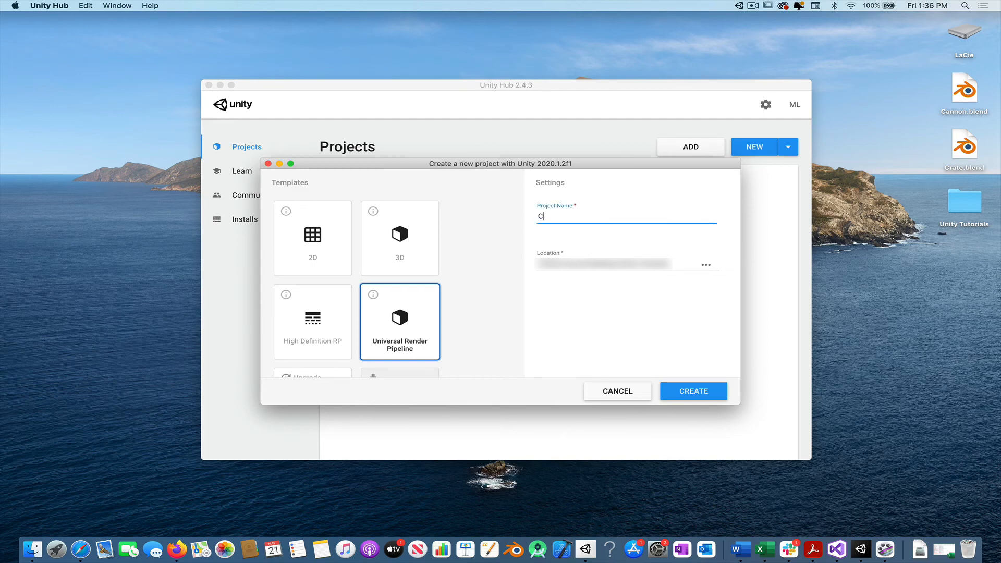
{"action": "type", "text": "on Game"}
{"action": "left_click", "coordinate": [687, 391]}
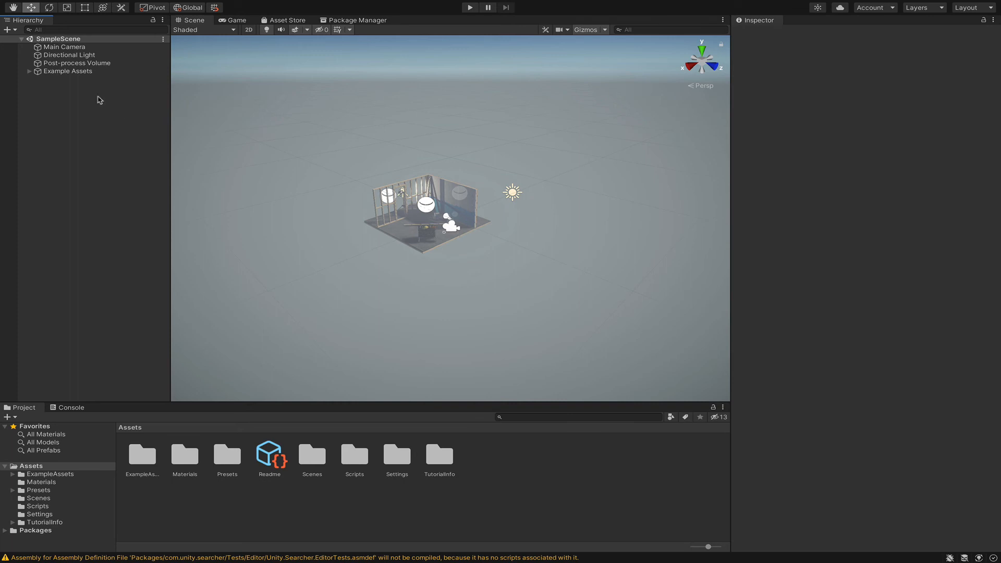
Step: Delete the Example Assets and Post-process Volume objects from SampleScene
{"action": "left_click", "coordinate": [75, 72]}
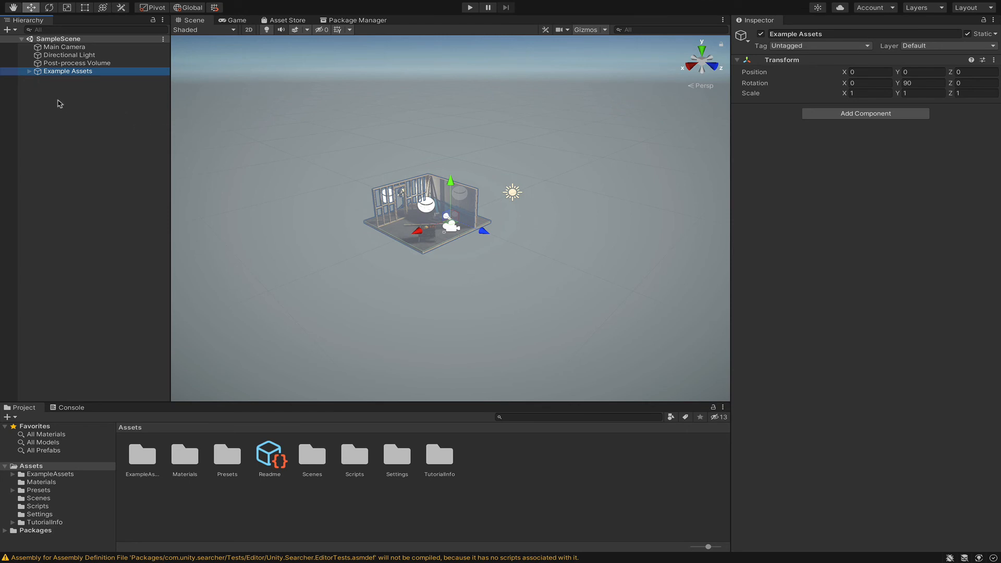
{"action": "key", "text": "x"}
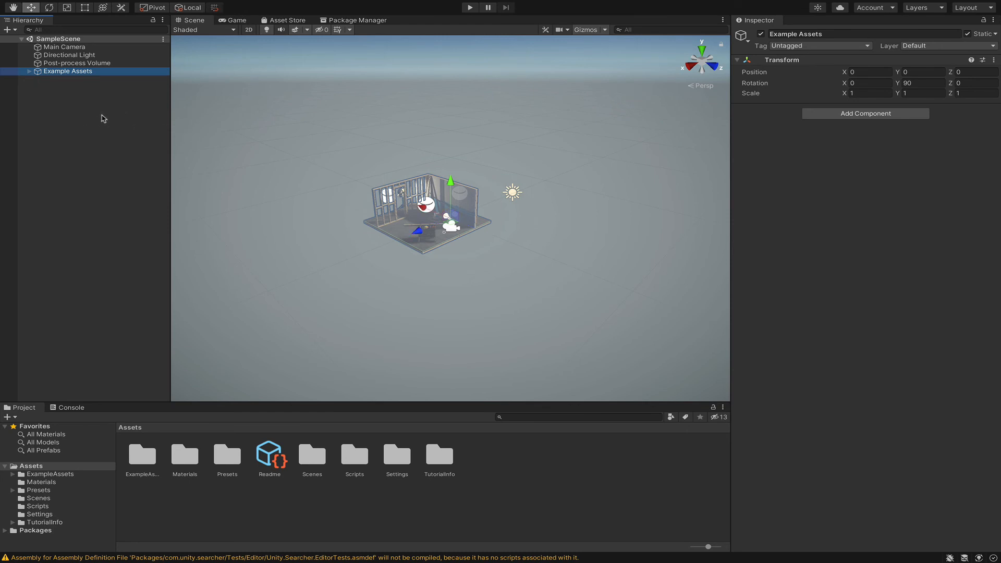
{"action": "right_click", "coordinate": [76, 72]}
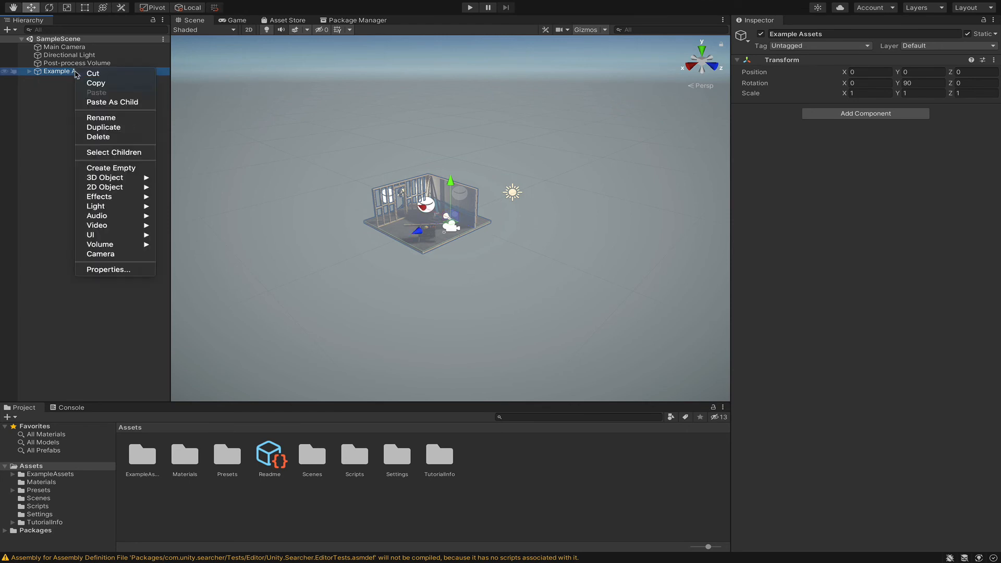
{"action": "left_click", "coordinate": [105, 138]}
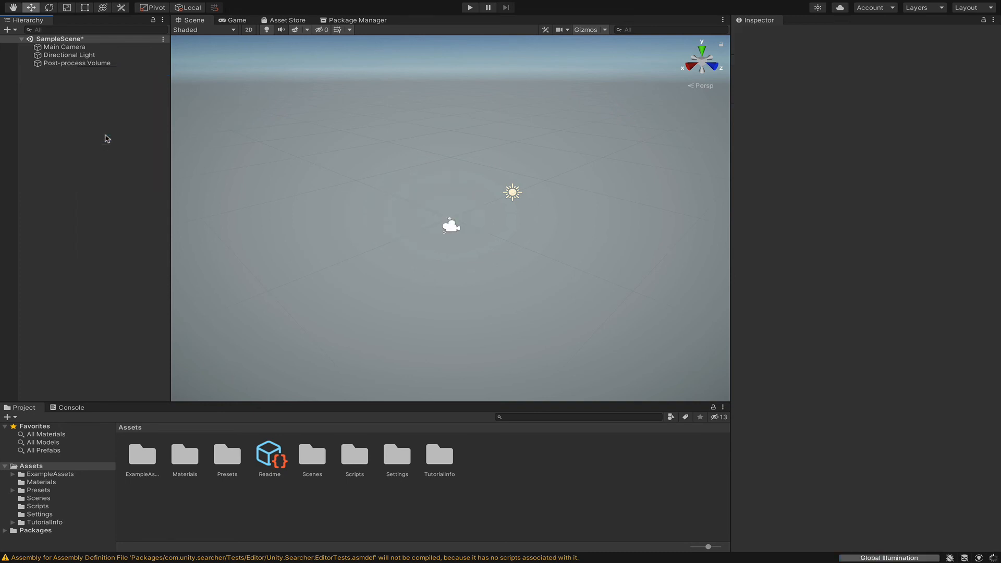
{"action": "scroll", "coordinate": [398, 190], "scroll_direction": "up", "scroll_amount": 8}
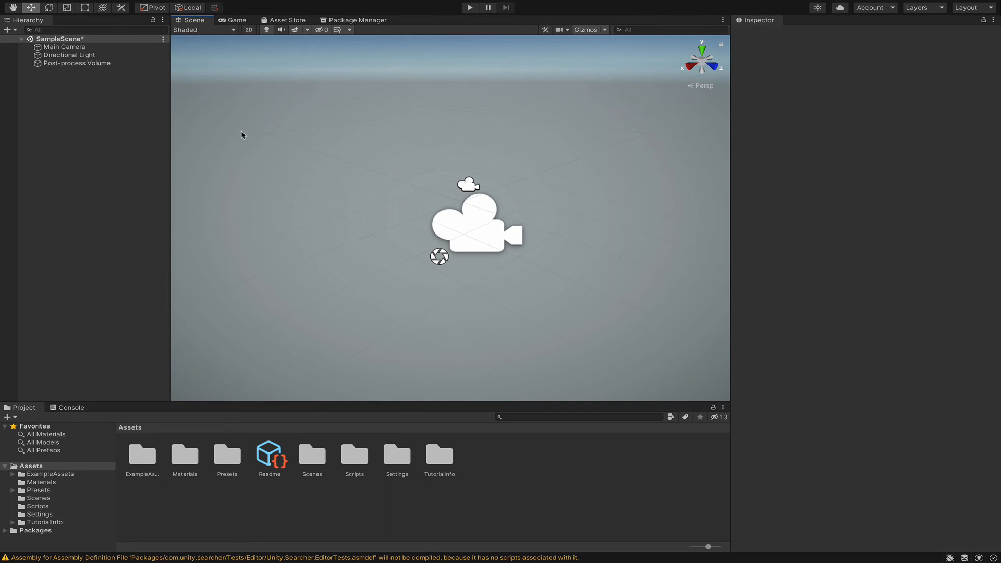
{"action": "left_click", "coordinate": [112, 65]}
{"action": "right_click", "coordinate": [111, 65]}
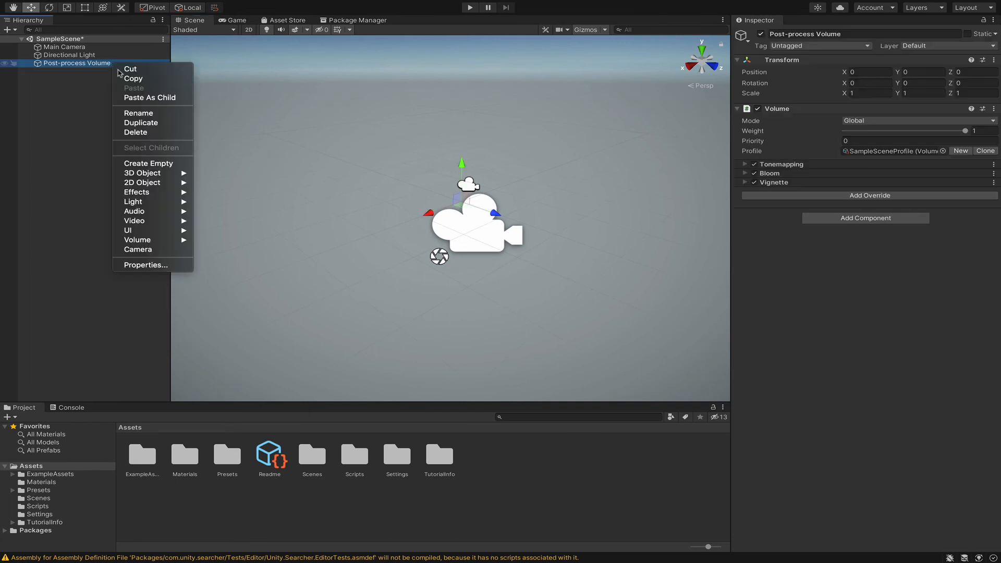
{"action": "left_click", "coordinate": [157, 135]}
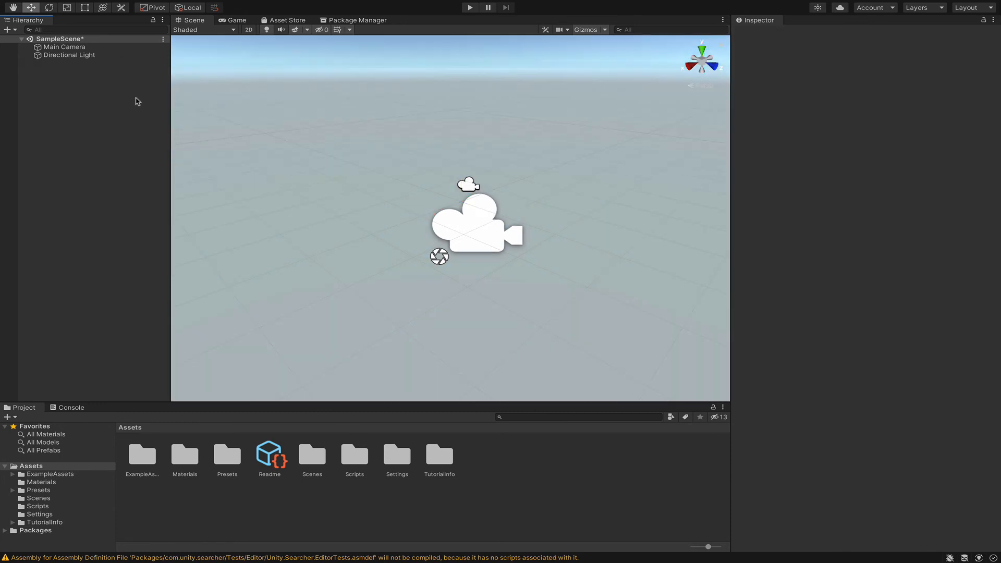
Step: Add a 3D Plane object to the scene as the ground
{"action": "left_click", "coordinate": [431, 256]}
{"action": "left_click", "coordinate": [478, 237]}
{"action": "scroll", "coordinate": [379, 248], "scroll_direction": "down", "scroll_amount": 5}
{"action": "middle_click_drag", "start_coordinate": [377, 247], "coordinate": [423, 247]}
{"action": "left_click", "coordinate": [431, 254]}
{"action": "left_click", "coordinate": [152, 123]}
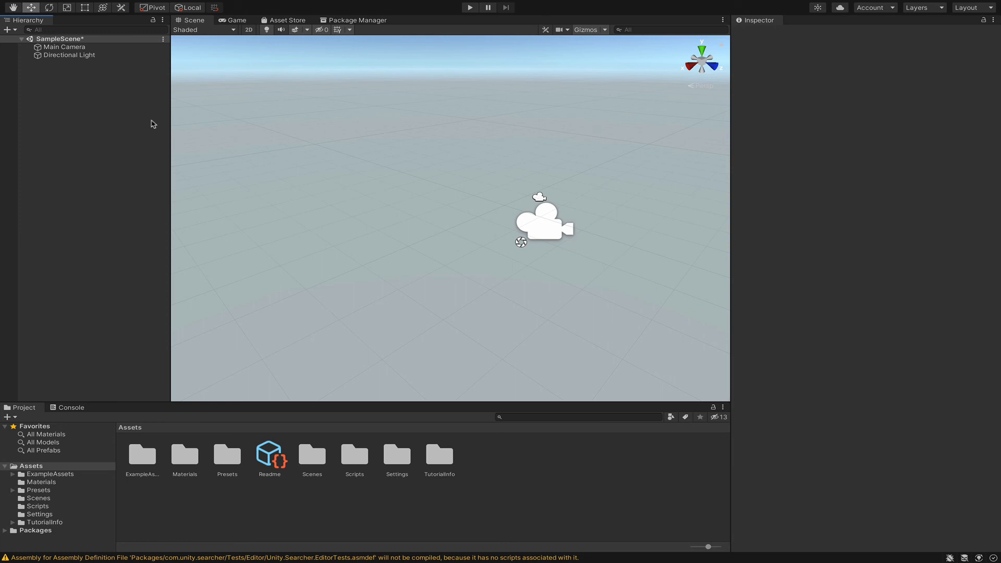
{"action": "right_click", "coordinate": [144, 111]}
{"action": "mouse_move", "coordinate": [182, 231]}
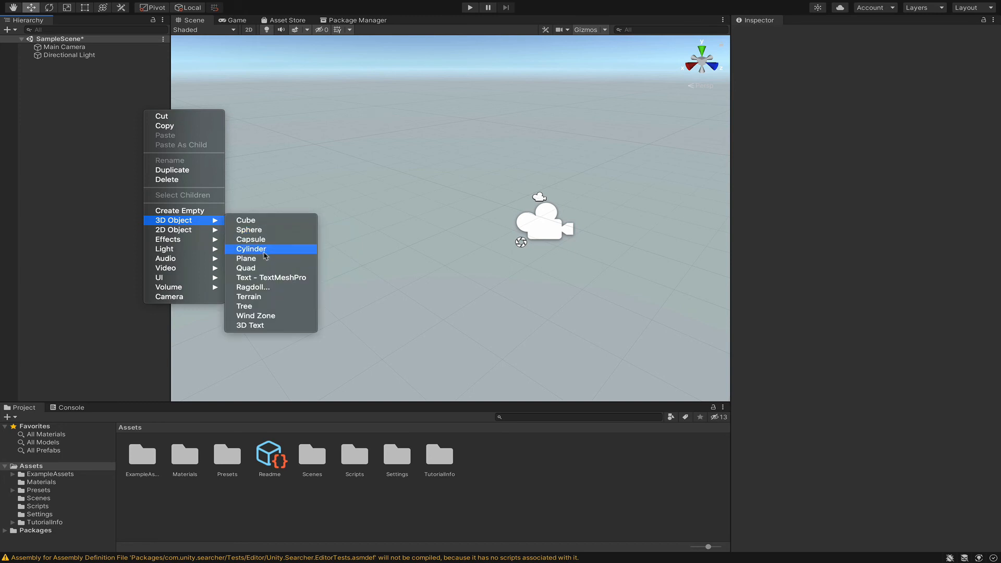
{"action": "left_click", "coordinate": [264, 259]}
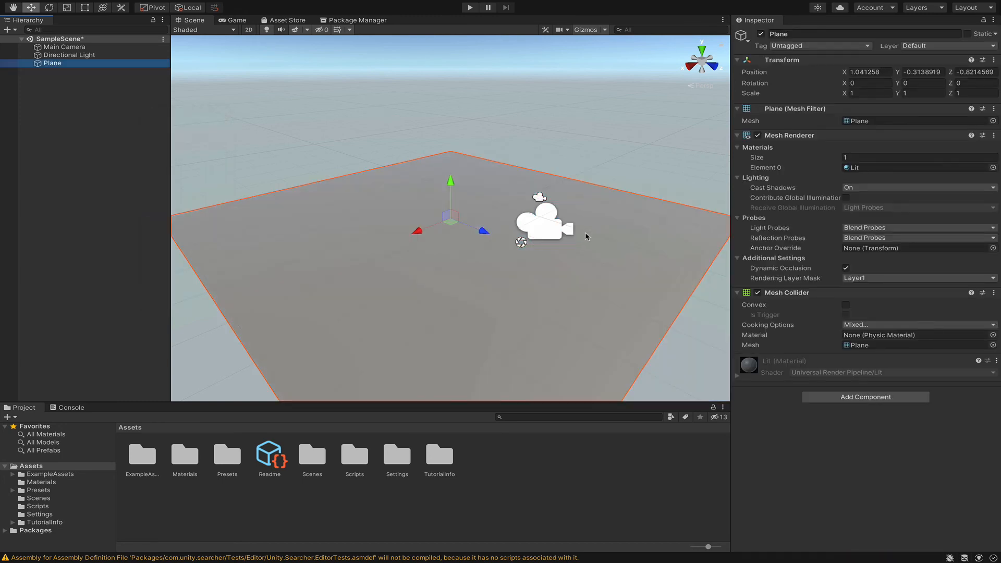
Step: Import Crate.blend and Cannon.blend from the Desktop into the project's Assets folder
{"action": "middle_click_drag", "start_coordinate": [598, 272], "coordinate": [549, 205]}
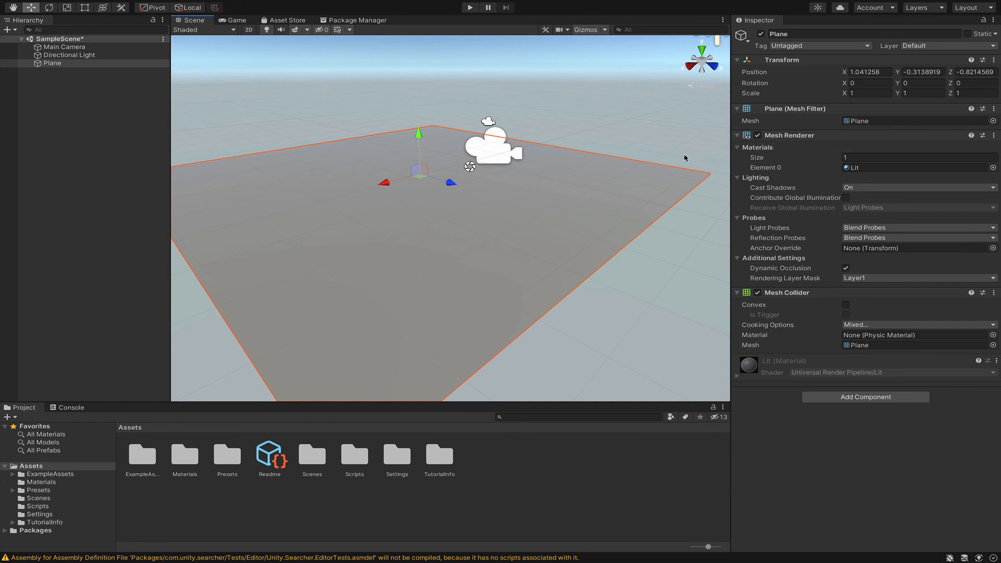
{"action": "scroll", "coordinate": [674, 161], "scroll_direction": "down", "scroll_amount": 5}
{"action": "mouse_move", "coordinate": [617, 181]}
{"action": "middle_mouse_down"}
{"action": "mouse_move", "coordinate": [620, 201]}
{"action": "mouse_move", "coordinate": [602, 191]}
{"action": "middle_mouse_up"}
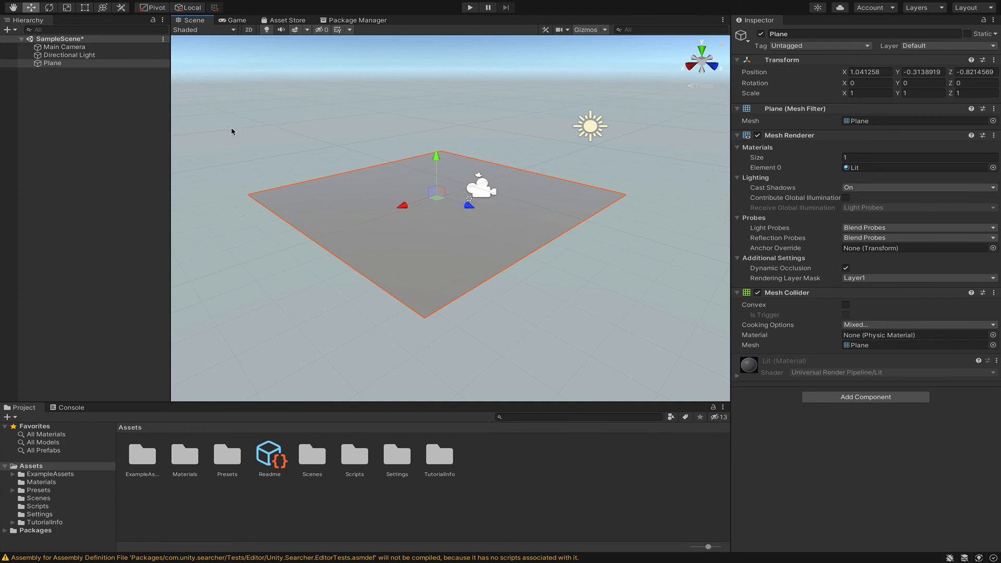
{"action": "mouse_move", "coordinate": [360, 2]}
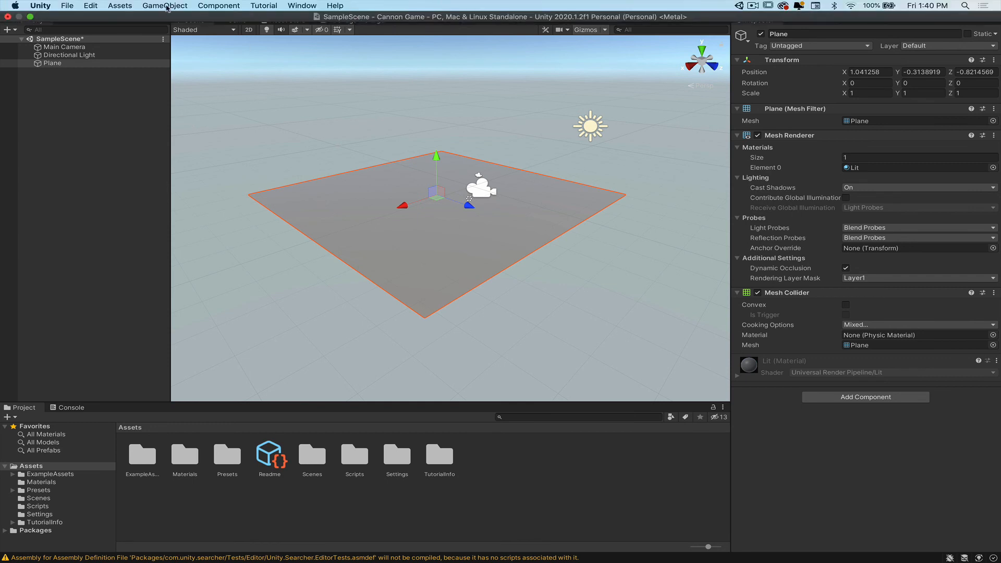
{"action": "left_click", "coordinate": [124, 6]}
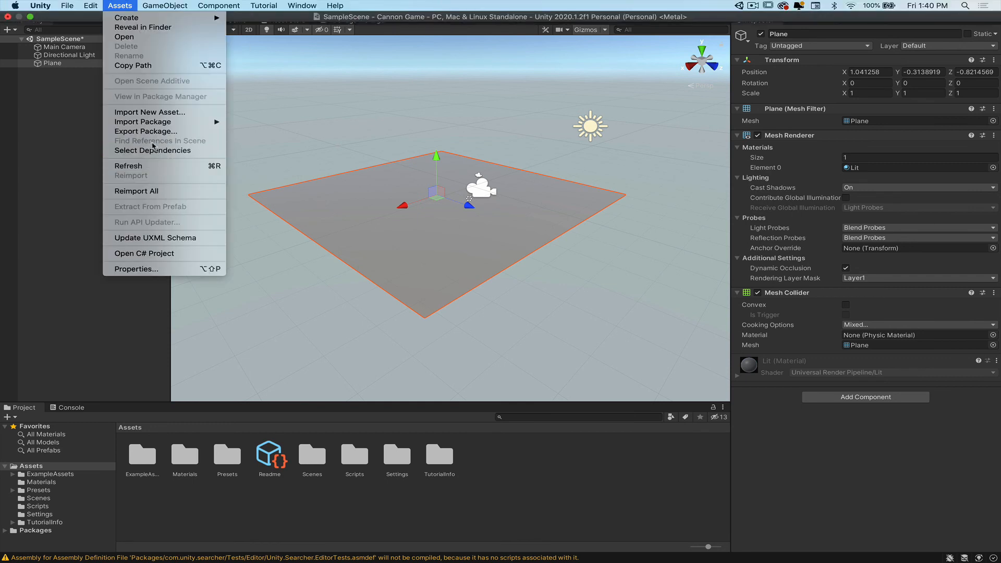
{"action": "left_click", "coordinate": [152, 113]}
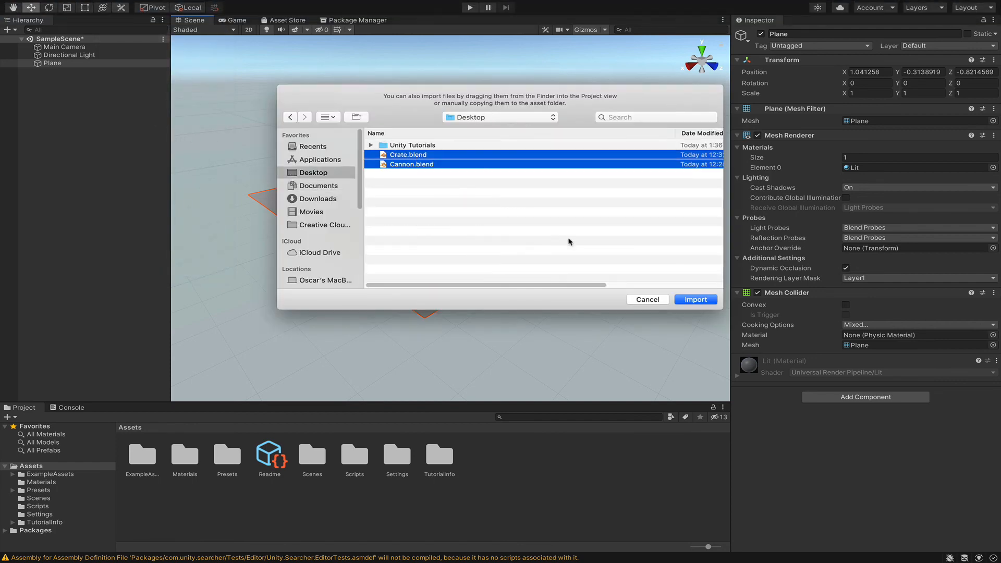
{"action": "left_click", "coordinate": [698, 301]}
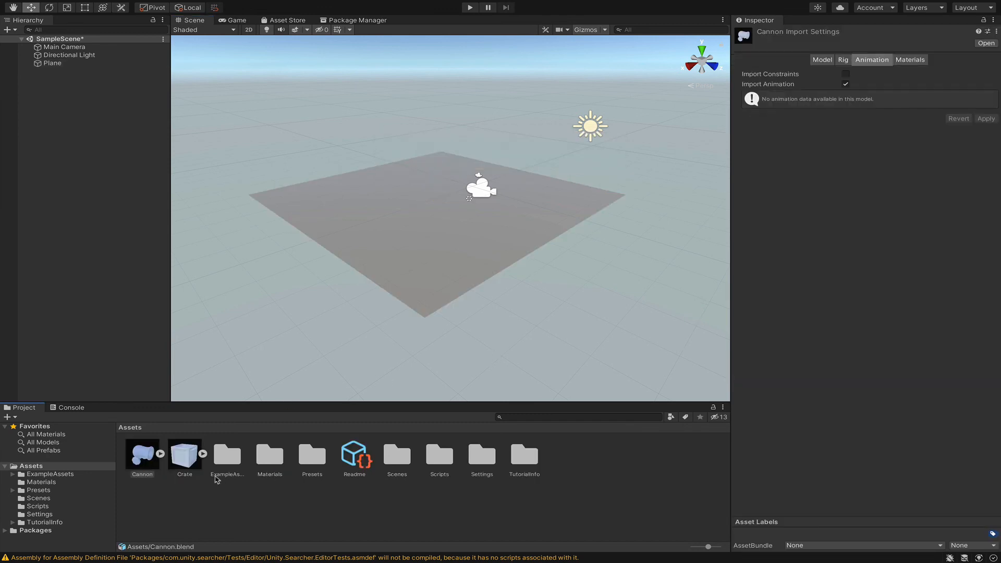
Step: Place the Cannon and Crate models in the scene side by side above the plane
{"action": "left_click", "coordinate": [186, 475]}
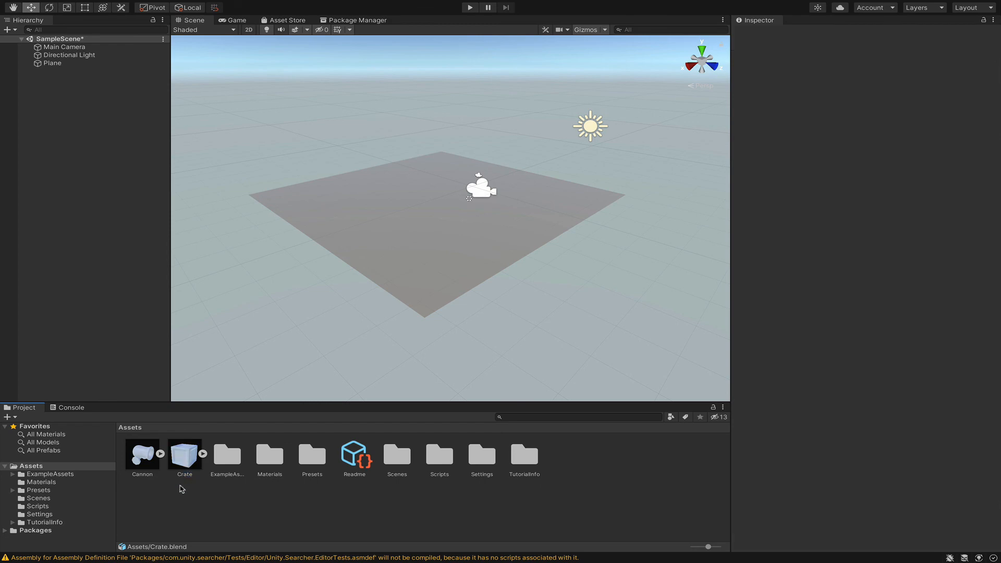
{"action": "left_click_drag", "start_coordinate": [144, 457], "coordinate": [403, 119]}
{"action": "left_click_drag", "start_coordinate": [193, 454], "coordinate": [564, 183]}
Step: Move the Directional Light up above the models to about X 2.28, Y 5.66, Z 2.47
{"action": "scroll", "coordinate": [492, 256], "scroll_direction": "down", "scroll_amount": 2}
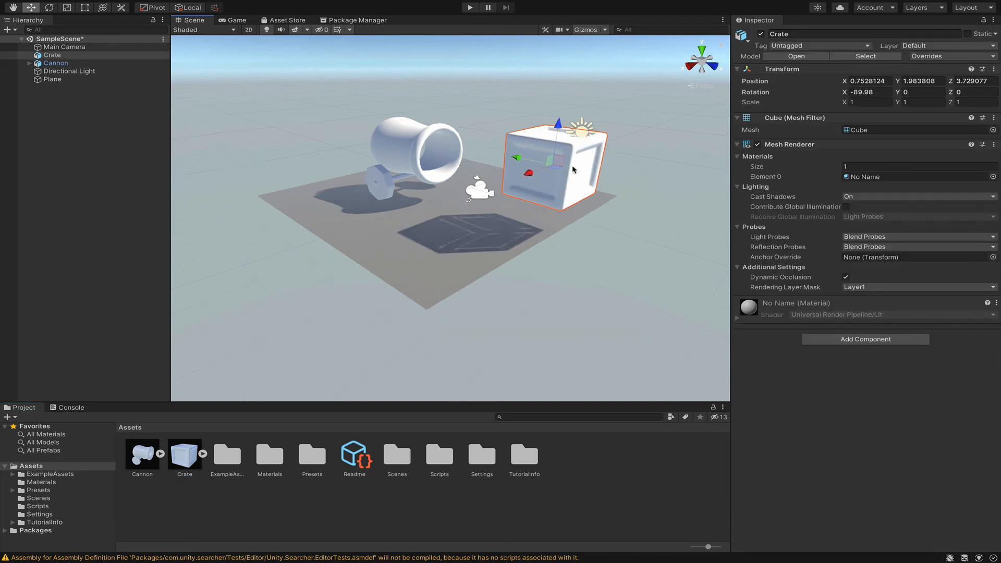
{"action": "left_click", "coordinate": [572, 132]}
{"action": "left_click_drag", "start_coordinate": [547, 119], "coordinate": [486, 48]}
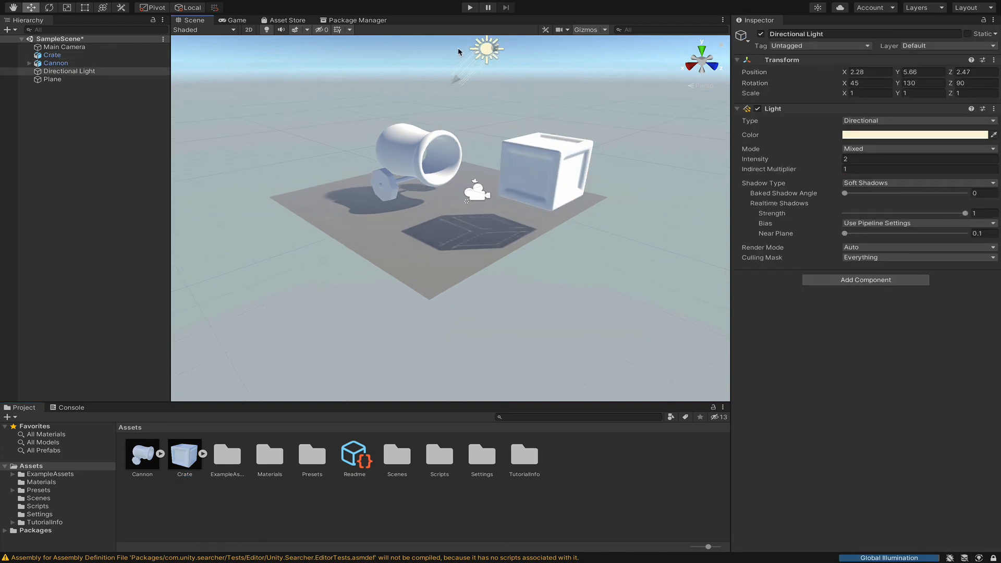
Step: Move the Directional Light higher and farther away from the cannon and crate
{"action": "scroll", "coordinate": [399, 195], "scroll_direction": "down", "scroll_amount": 3}
{"action": "middle_click_drag", "start_coordinate": [399, 195], "coordinate": [481, 155]}
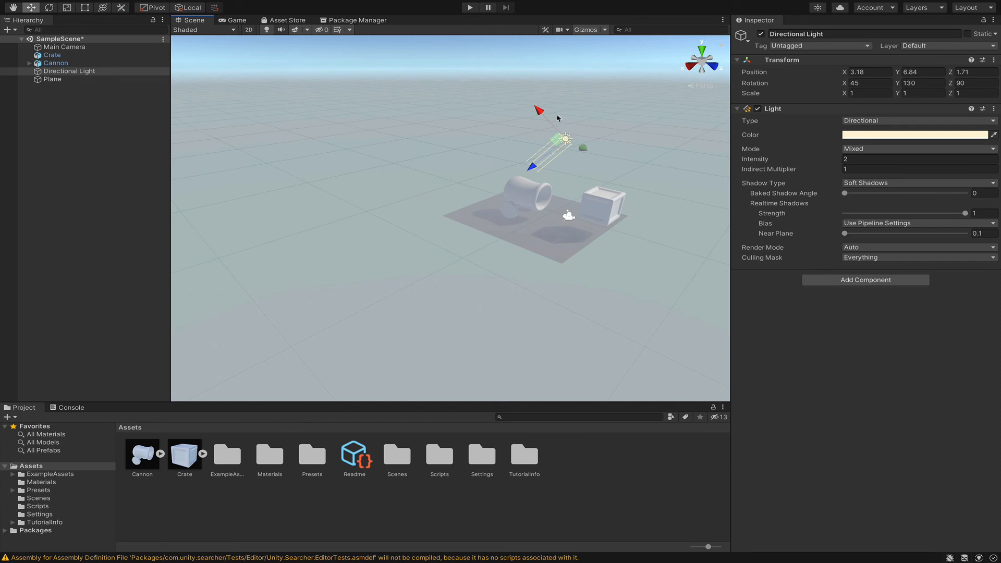
{"action": "left_click_drag", "start_coordinate": [539, 111], "coordinate": [507, 78]}
{"action": "left_click_drag", "start_coordinate": [505, 136], "coordinate": [608, 94]}
Step: Scale the ground Plane to X 10, Y 0, Z 10 so it extends far around the models
{"action": "scroll", "coordinate": [617, 179], "scroll_direction": "down", "scroll_amount": 3}
{"action": "right_click_drag", "start_coordinate": [558, 222], "coordinate": [654, 223]}
{"action": "middle_click_drag", "start_coordinate": [501, 199], "coordinate": [571, 262]}
{"action": "scroll", "coordinate": [543, 155], "scroll_direction": "up", "scroll_amount": 4}
{"action": "left_click", "coordinate": [411, 263]}
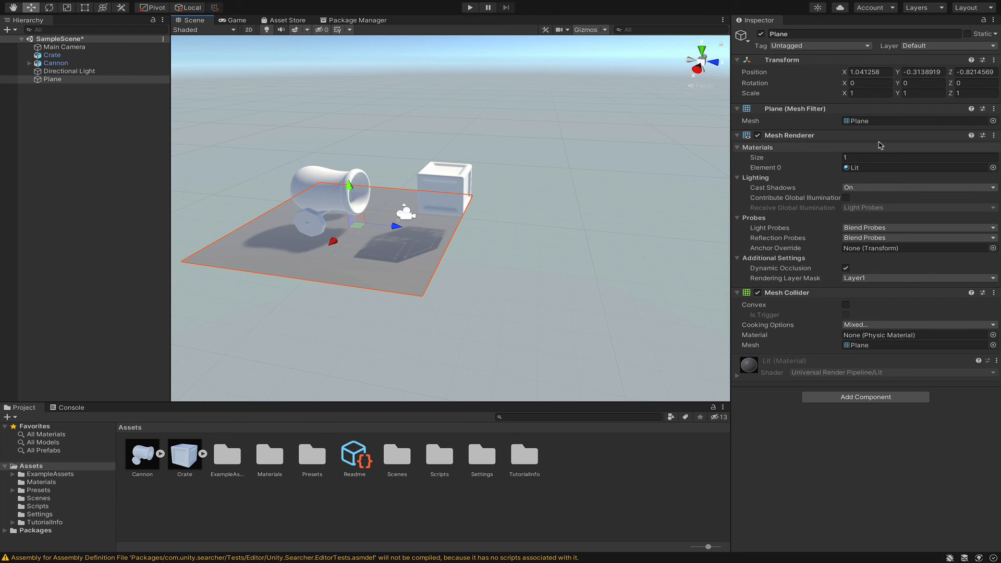
{"action": "left_click", "coordinate": [876, 93]}
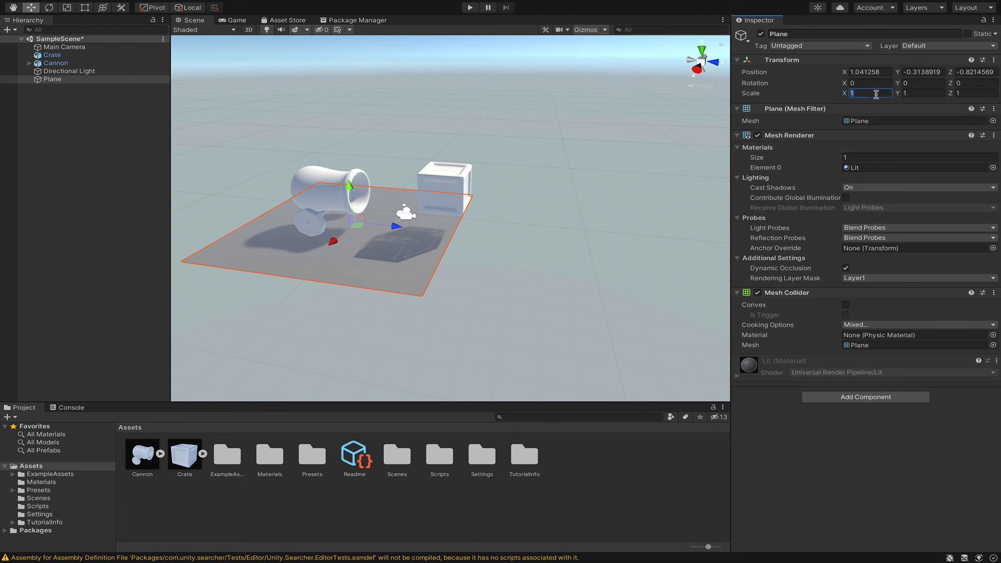
{"action": "type", "text": "0"}
{"action": "key", "text": "Tab"}
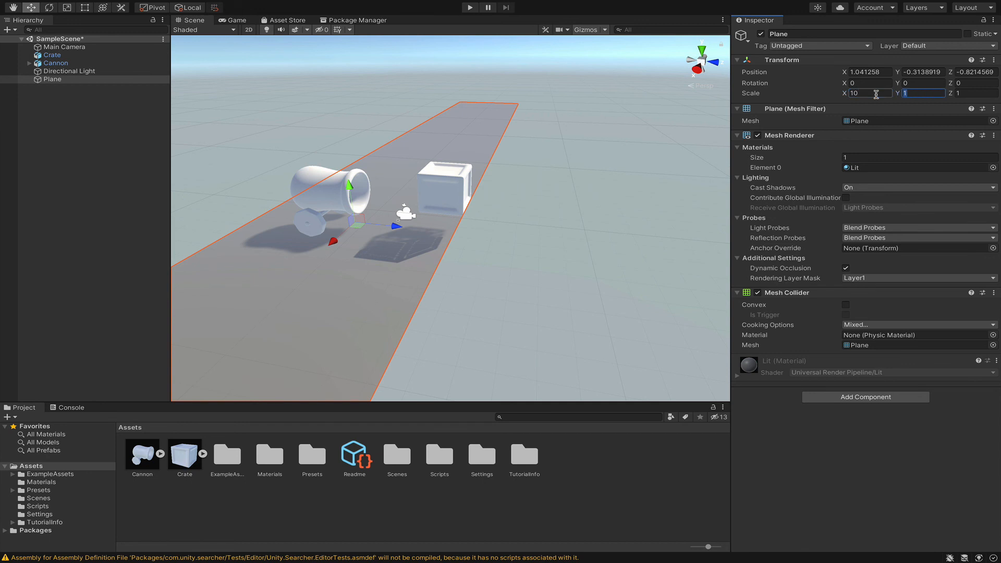
{"action": "key", "text": "Tab"}
{"action": "type", "text": "10"}
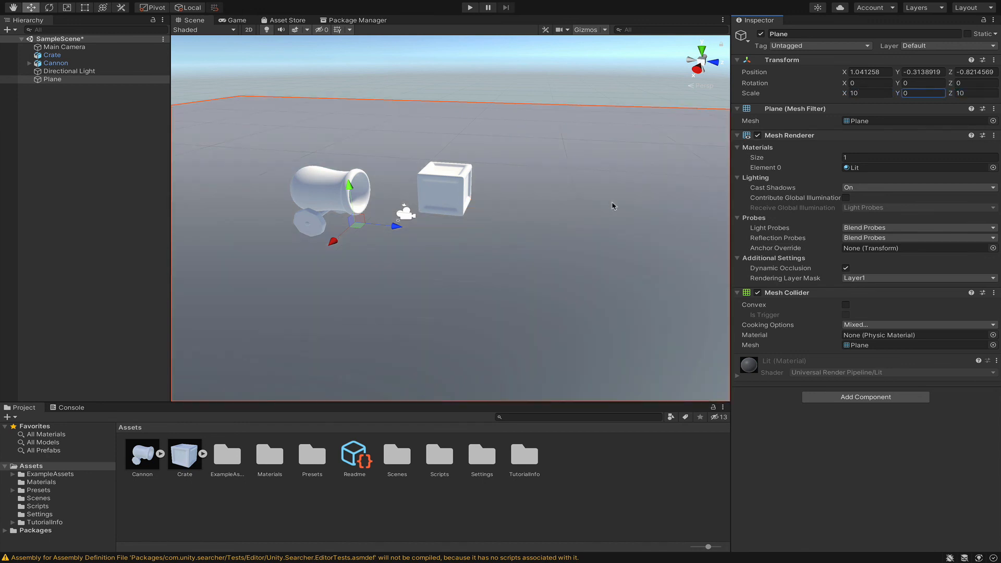
Step: Examine the enlarged ground plane and how the cannon and crate sit on it from several angles and distances
{"action": "scroll", "coordinate": [609, 207], "scroll_direction": "down", "scroll_amount": 5}
{"action": "mouse_move", "coordinate": [554, 248]}
{"action": "middle_mouse_down"}
{"action": "mouse_move", "coordinate": [539, 146]}
{"action": "mouse_move", "coordinate": [552, 150]}
{"action": "mouse_move", "coordinate": [541, 173]}
{"action": "mouse_move", "coordinate": [556, 228]}
{"action": "mouse_move", "coordinate": [577, 212]}
{"action": "mouse_move", "coordinate": [570, 236]}
{"action": "middle_mouse_up"}
{"action": "scroll", "coordinate": [582, 213], "scroll_direction": "up", "scroll_amount": 5}
{"action": "left_click_drag", "start_coordinate": [570, 197], "coordinate": [484, 201], "text": "alt"}
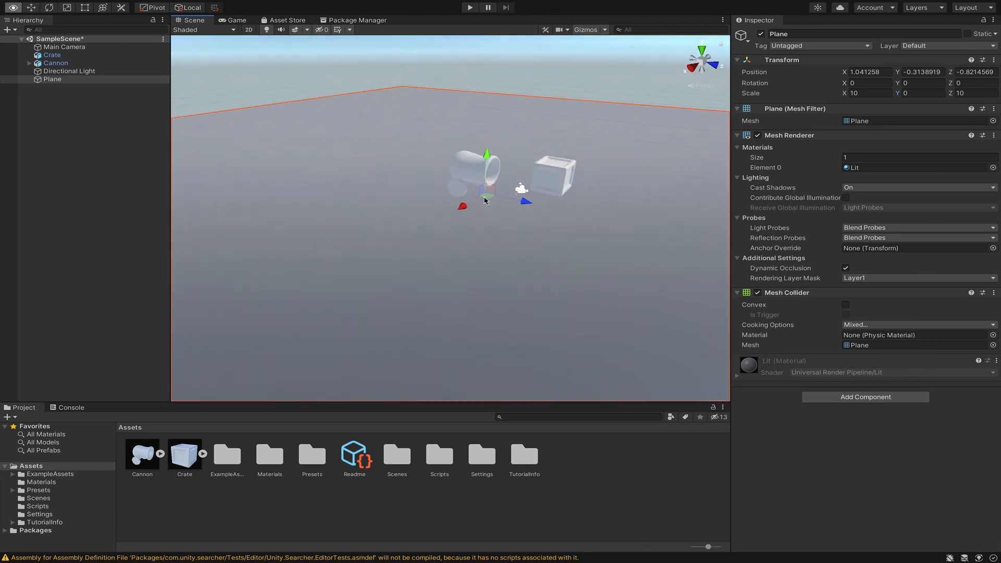
{"action": "middle_click_drag", "start_coordinate": [485, 201], "coordinate": [437, 189]}
{"action": "middle_click_drag", "start_coordinate": [537, 193], "coordinate": [550, 216]}
{"action": "scroll", "coordinate": [551, 217], "scroll_direction": "up", "scroll_amount": 5}
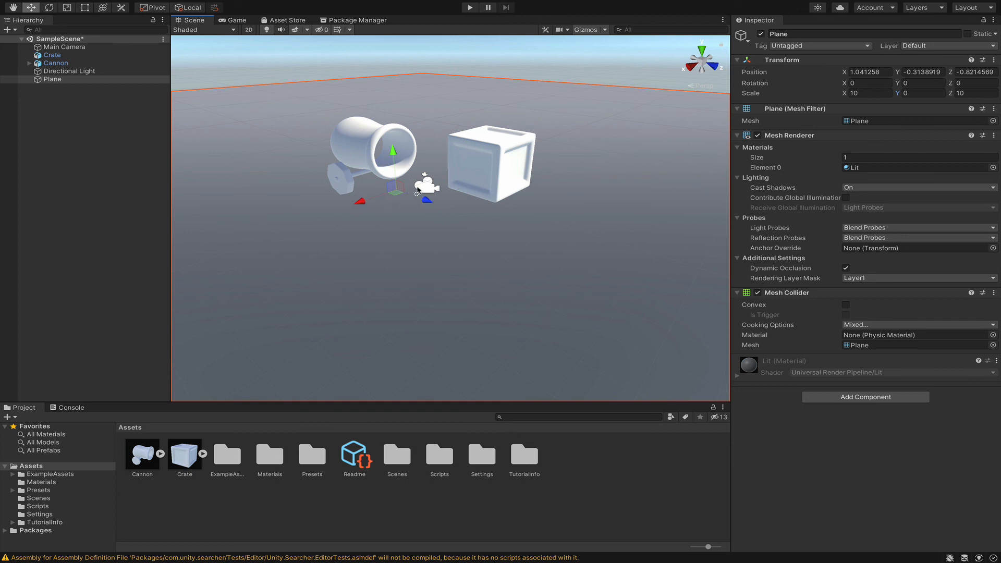
{"action": "scroll", "coordinate": [385, 214], "scroll_direction": "down", "scroll_amount": 2}
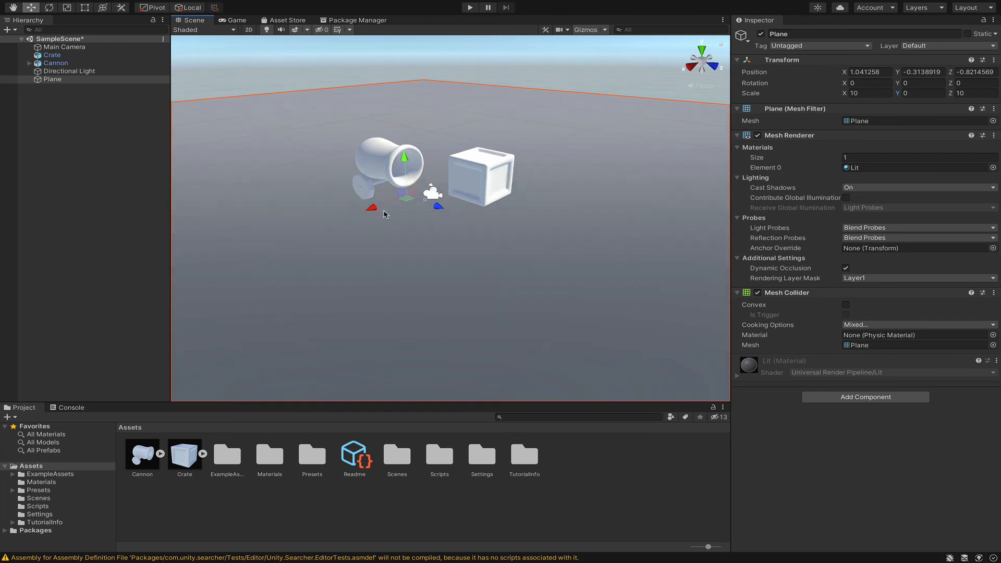